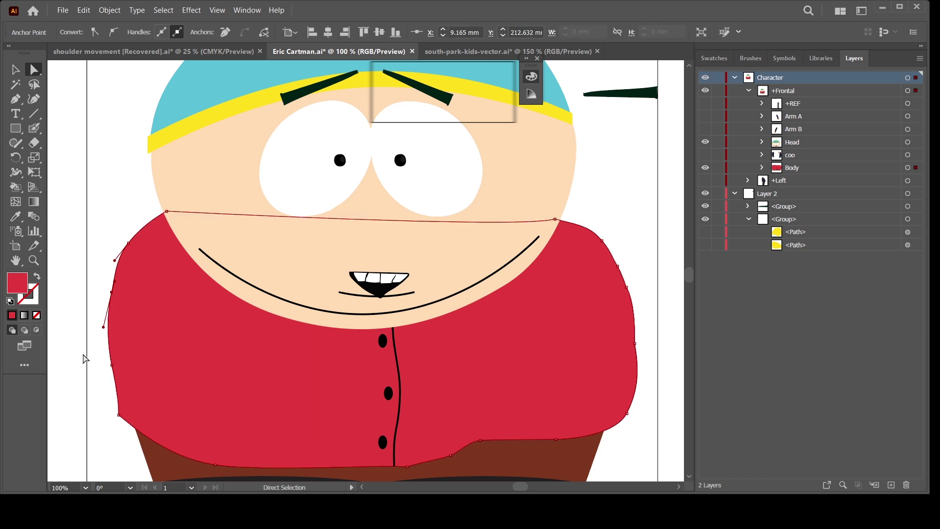
Isolate the Eye Brow group nested inside the Head layer of the frontal character
left_click_drag(661, 229, 613, 265)
left_click(613, 265)
left_click_drag(680, 183, 668, 254)
left_click(793, 207)
left_click(788, 145)
left_click(762, 142)
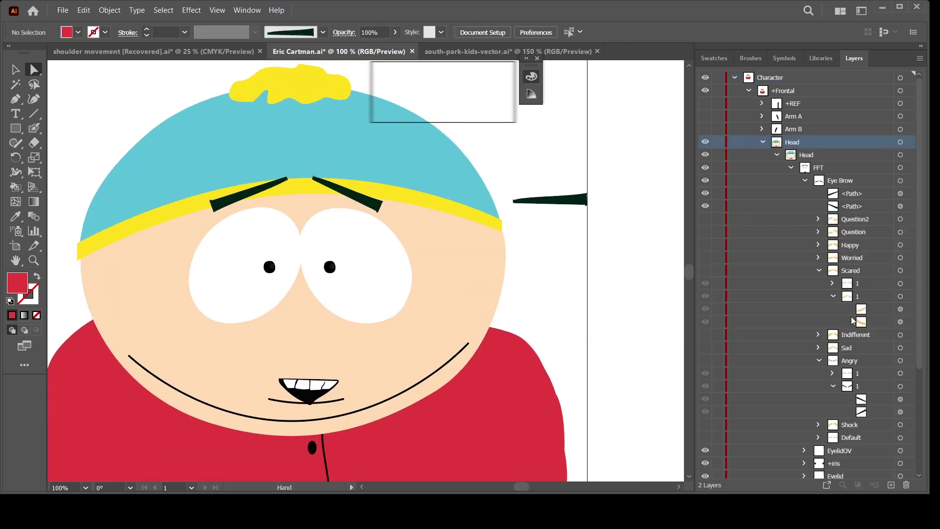
left_click(835, 181)
left_click(920, 58)
left_click(867, 146)
Show the Scared group and copy both dark eyebrow paths into its lower subgroup
key("ctrl+plus")
key("ctrl+plus")
left_click_drag(357, 230, 467, 317)
key("ctrl+minus")
left_click(803, 104)
left_click(803, 116, "shift")
left_click(705, 181)
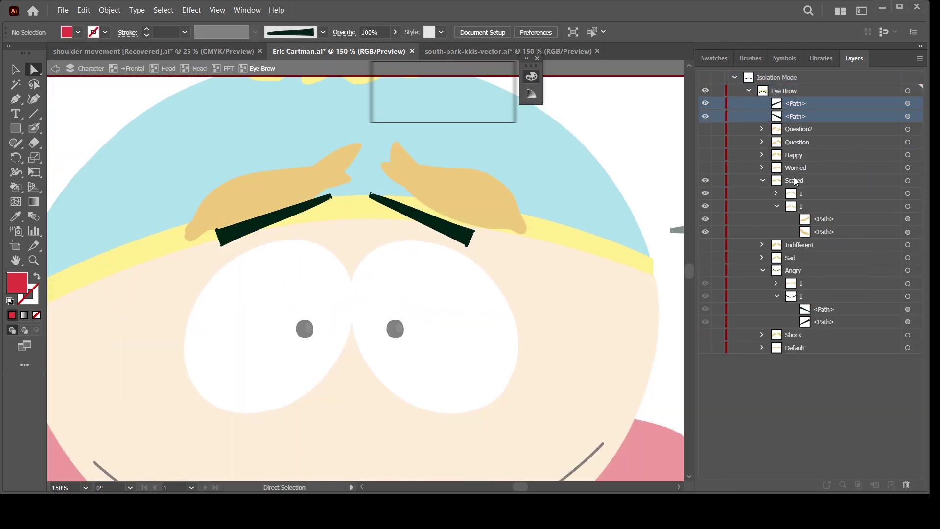
left_click_drag(803, 117, 803, 206)
Delete the old eyebrow paths from the lower Scared subgroup and hide the Scared group
left_click(827, 245)
left_click(827, 257, "shift")
left_click(777, 206)
left_click(706, 181)
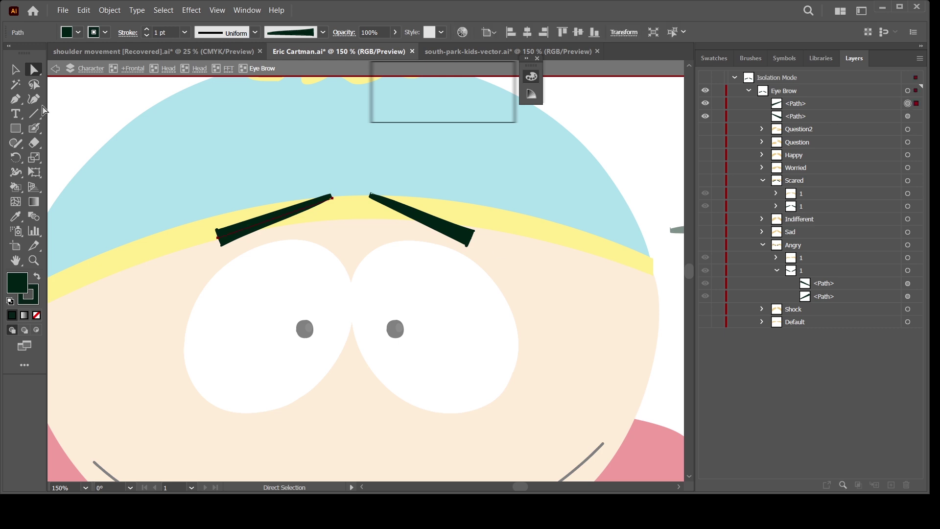
Rotate and reposition both dark eyebrows along the hat band so their thin inner ends slope slightly down toward the face centre
left_click(16, 70)
left_click_drag(298, 242, 289, 248)
left_click_drag(496, 204, 431, 265)
left_click_drag(477, 243, 464, 216)
left_click(595, 259)
scroll(578, 289, "right", 2)
scroll(563, 308, "up", 1)
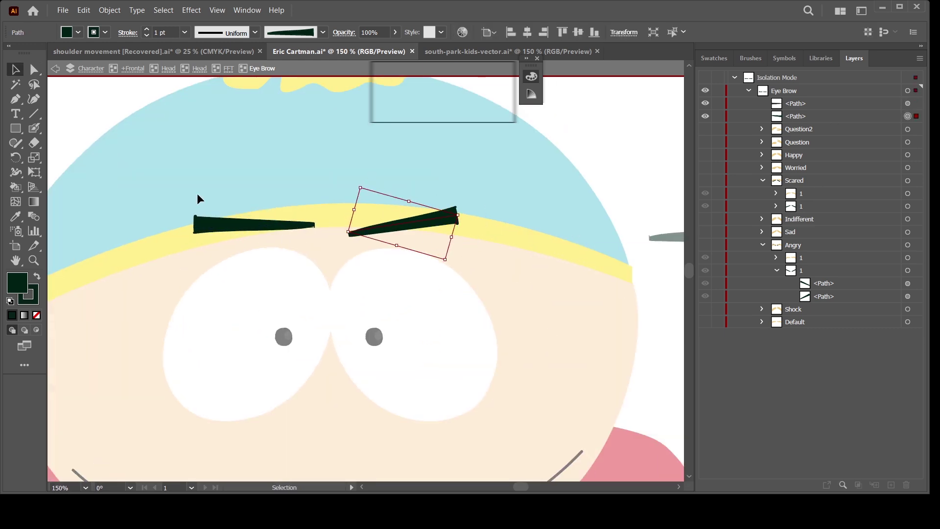
left_click_drag(198, 196, 260, 238)
left_click_drag(327, 227, 325, 245)
left_click(583, 196)
Replace the old eyebrow artwork in the Default group with copies of both dark eyebrow paths, and hide the group
key("ctrl+minus")
key("ctrl+minus")
left_click(811, 104)
left_click(810, 117, "shift")
left_click(705, 322)
left_click(762, 322)
left_click_drag(803, 116, 808, 323)
left_click(906, 485)
left_click(762, 322)
left_click(706, 322)
Show the Shock group and raise and rotate both dark eyebrows to match its tan reference eyebrows
left_click(705, 309)
left_click(537, 342)
key("ctrl+plus")
key("ctrl+plus")
key("ctrl+plus")
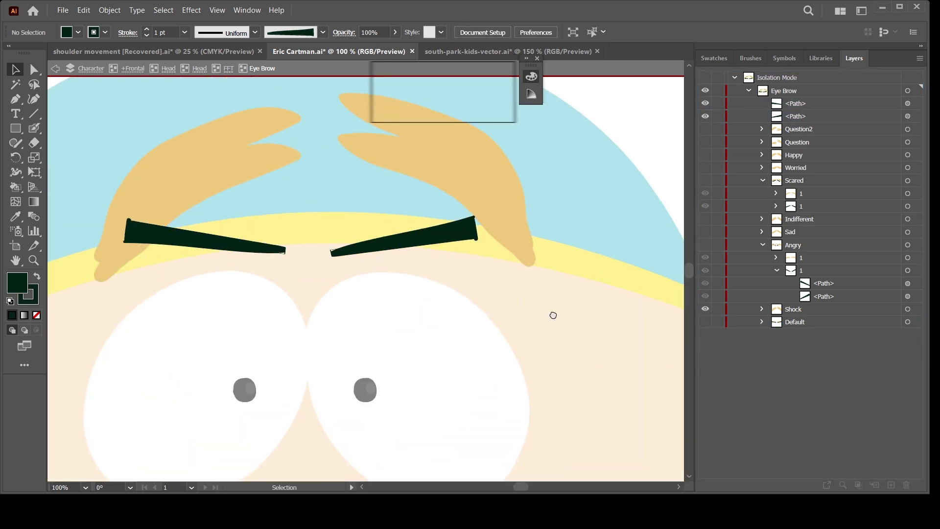
left_click_drag(428, 247, 466, 255)
left_click_drag(465, 230, 469, 213)
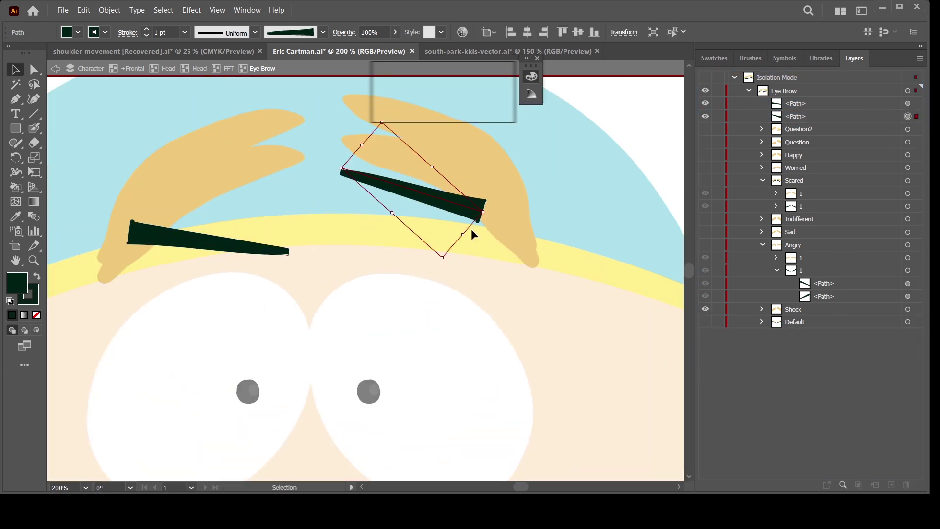
left_click(908, 103)
left_click_drag(293, 258, 220, 176)
left_click_drag(456, 207, 466, 192)
Copy both dark eyebrow paths into Shock's subgroup 2, delete the old paths there, and hide Shock
left_click_drag(801, 119, 801, 338)
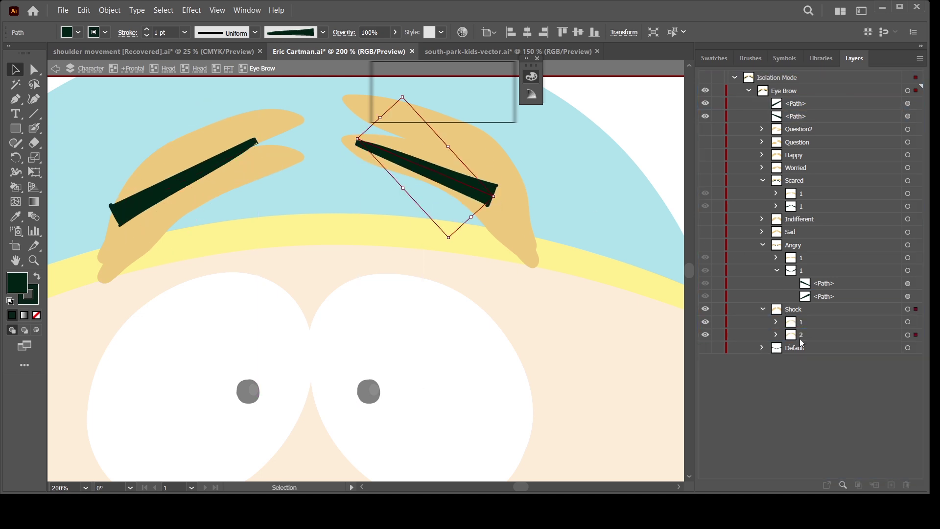
left_click(776, 335)
left_click(824, 374)
left_click(824, 387, "shift")
left_click(906, 485)
left_click(763, 309)
left_click(762, 245)
left_click(706, 258)
Show the Sad group and rotate both dark eyebrows to a steeper slant with raised inner ends
left_click(705, 231)
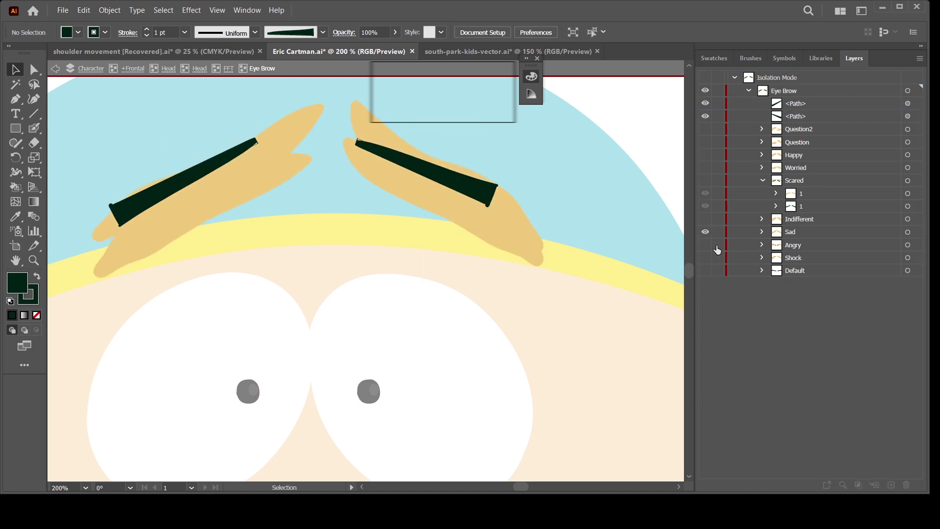
left_click(431, 169)
left_click_drag(501, 193, 491, 215)
left_click(194, 174)
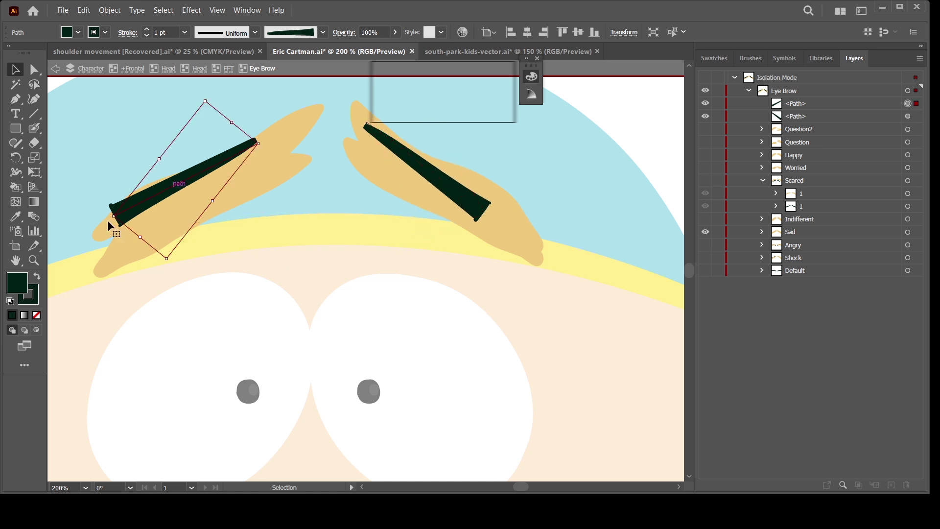
left_click_drag(166, 261, 186, 262)
left_click_drag(185, 183, 198, 182)
Replace the old paths in Sad's lower subgroup with copies of both dark eyebrow paths, and hide Sad
left_click(824, 103)
left_click(824, 116, "shift")
left_click(762, 232)
left_click_drag(801, 119, 804, 256)
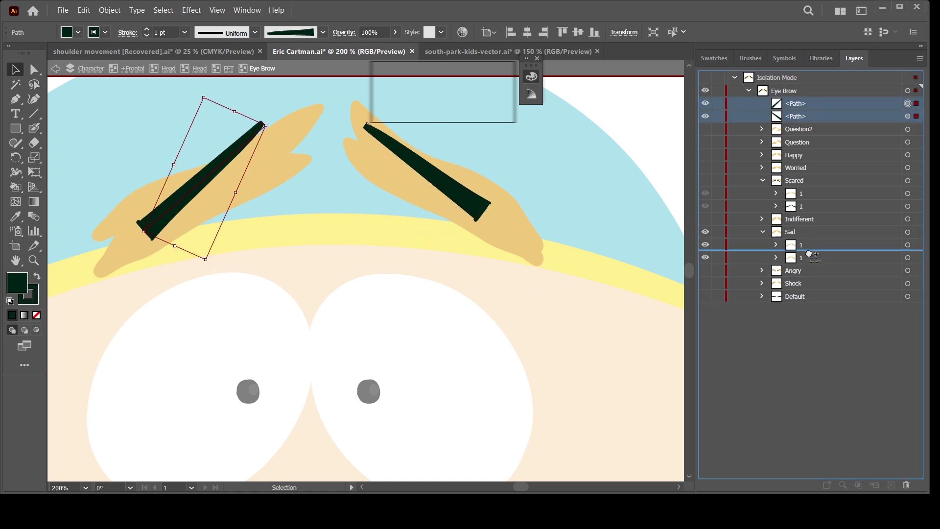
left_click(777, 258)
left_click(824, 297)
left_click(823, 309, "shift")
left_click(907, 484)
left_click(706, 231)
Show the Indifferent group and rotate and move both dark eyebrows to a gentler slant over its tan references
left_click(705, 219)
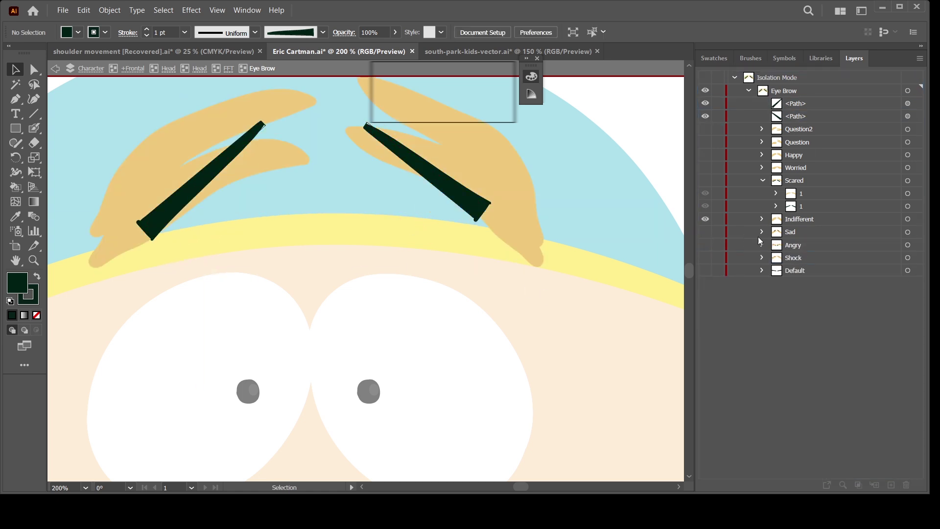
left_click(483, 210)
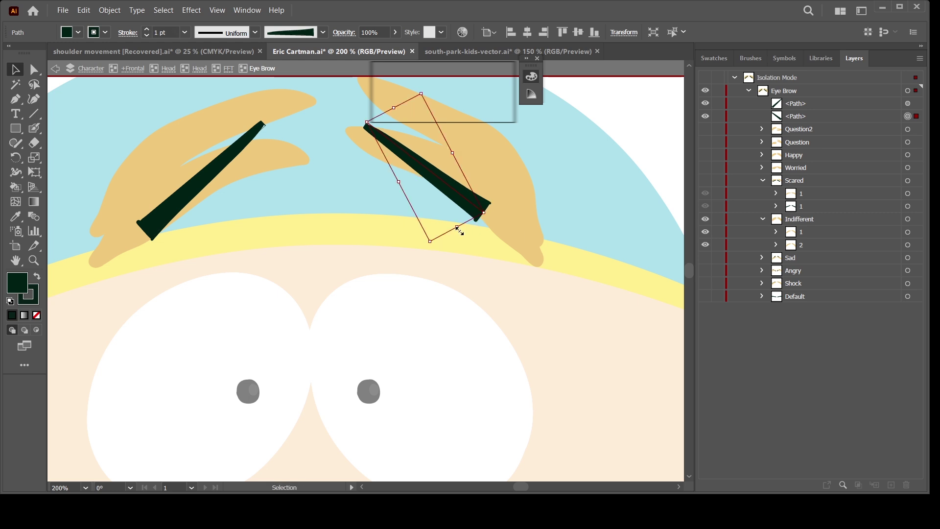
left_click_drag(460, 231, 474, 222)
left_click_drag(453, 181, 463, 174)
left_click_drag(260, 252, 248, 324)
left_click(200, 244)
left_click_drag(229, 267, 219, 280)
left_click_drag(225, 237, 222, 223)
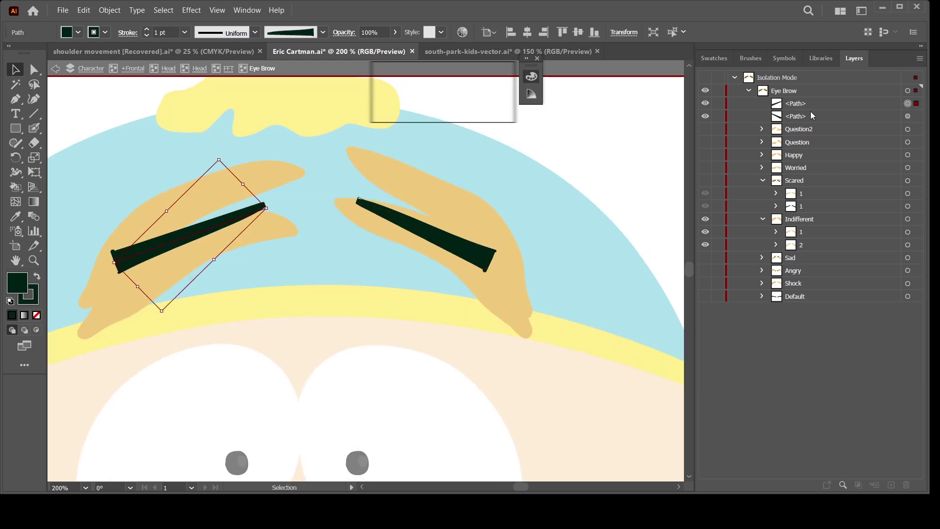
Replace the old paths in Indifferent's subgroup 2 with copies of both dark eyebrow paths, and hide Indifferent
left_click(812, 116)
left_click(809, 104, "shift")
left_click_drag(808, 113, 795, 245)
left_click(777, 245)
left_click(811, 284)
left_click(906, 485)
left_click(763, 219)
left_click(706, 219)
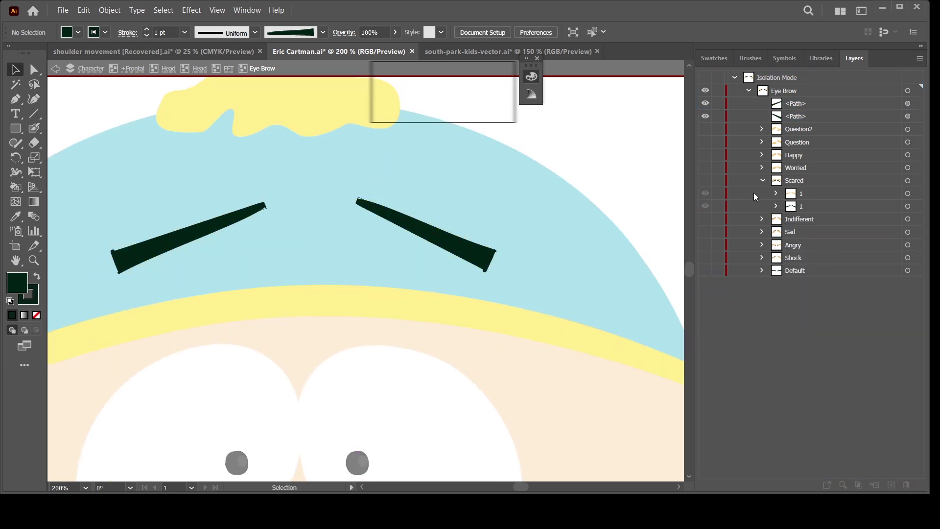
Show the Worried group and lower both dark eyebrows to just above the eyes, tilting the right one more steeply
left_click(706, 167)
scroll(740, 212, "down", 2)
left_click(908, 116, "shift")
left_click_drag(459, 184, 500, 306)
left_click(519, 314)
left_click(489, 289)
left_click(595, 315)
Copy both dark eyebrow paths into Worried's subgroup 1 in place of the old paths there
left_click(808, 116)
left_click(808, 104, "shift")
left_click(762, 167)
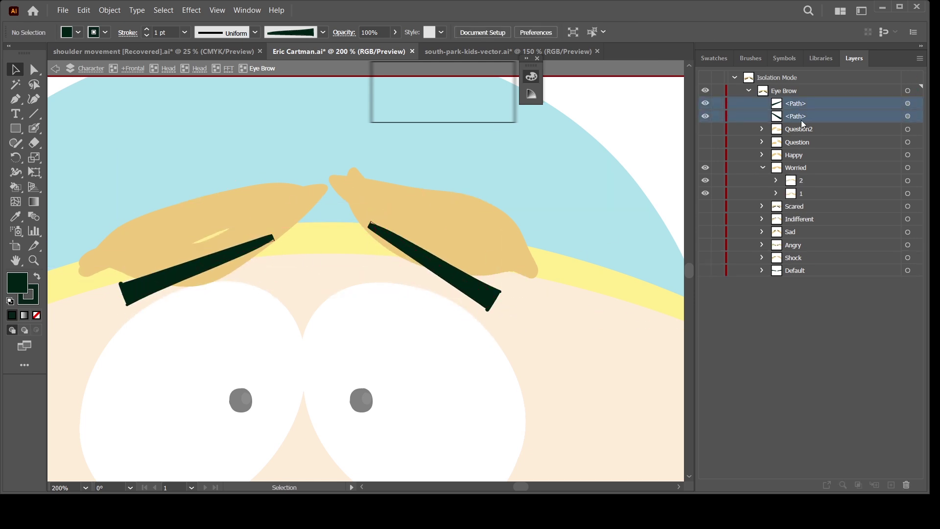
left_click_drag(802, 120, 795, 194)
left_click(776, 194)
left_click(819, 232)
left_click(818, 244, "shift")
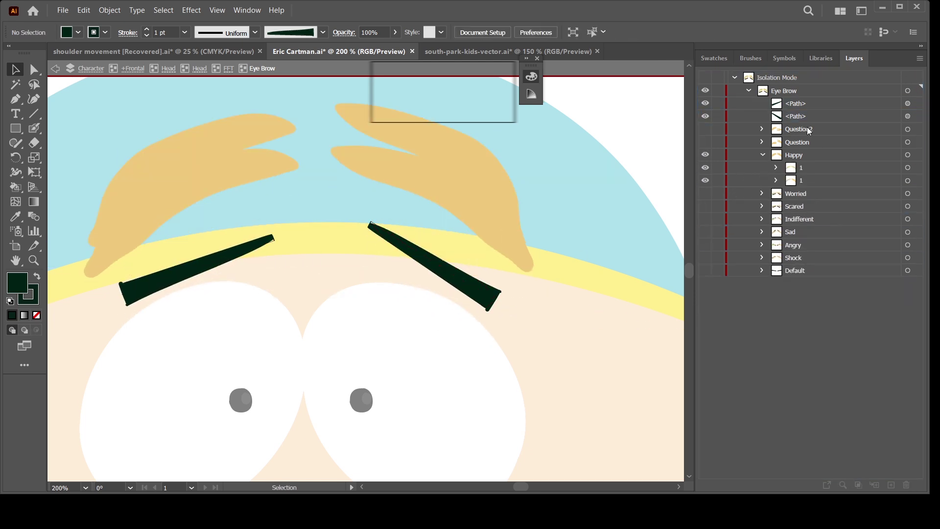
Raise and flatten both dark eyebrows to match the Happy reference, and use them to replace the old paths in Happy's lower subgroup
left_click_drag(485, 294, 524, 204)
left_click_drag(206, 265, 197, 175)
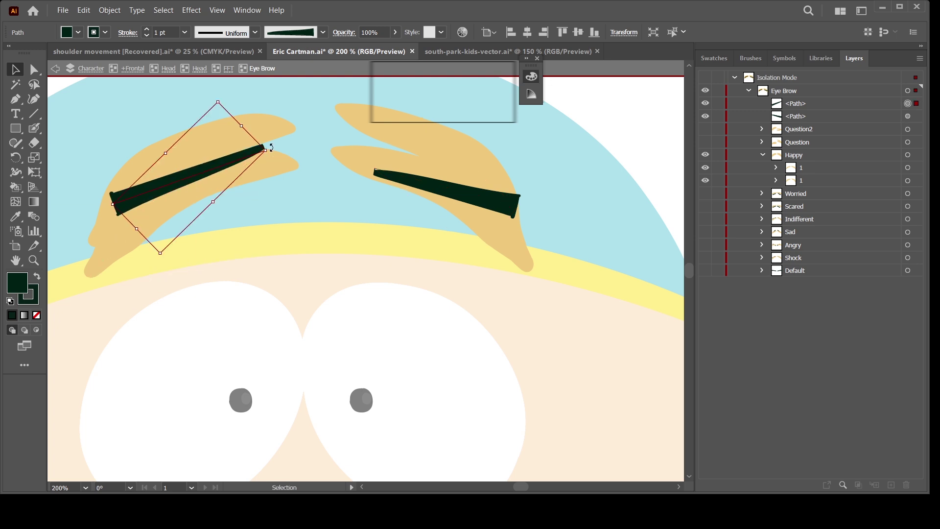
left_click_drag(271, 147, 276, 172)
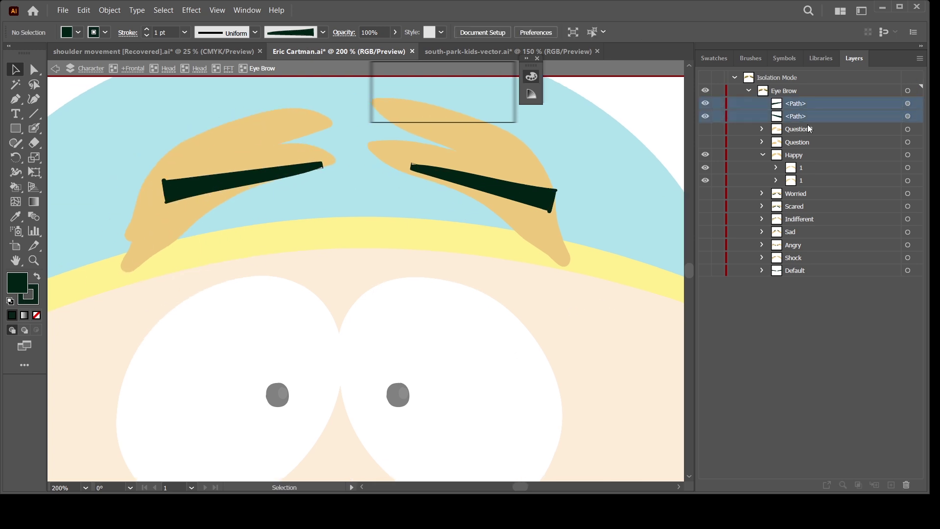
left_click(485, 191)
left_click(776, 180)
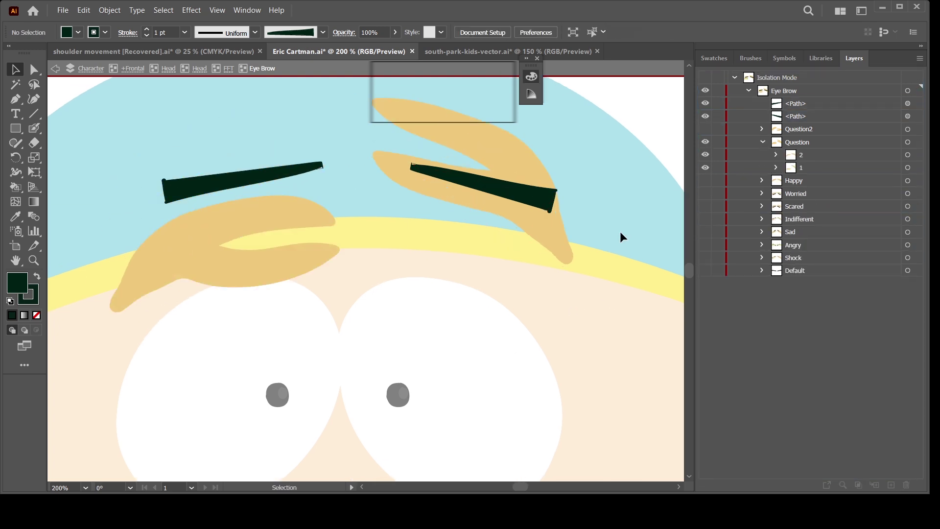
Lower the left dark eyebrow to just above the eye to match the Question reference
left_click_drag(260, 189, 252, 292)
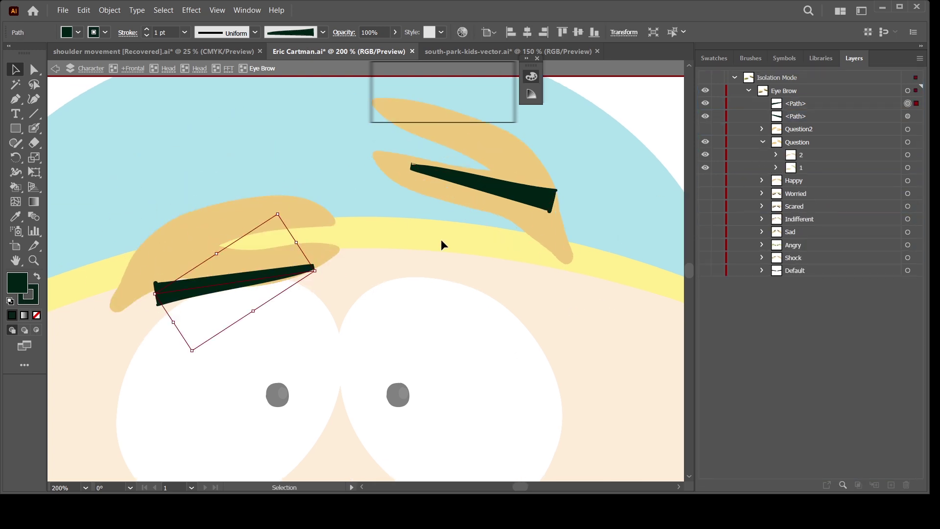
left_click(490, 189)
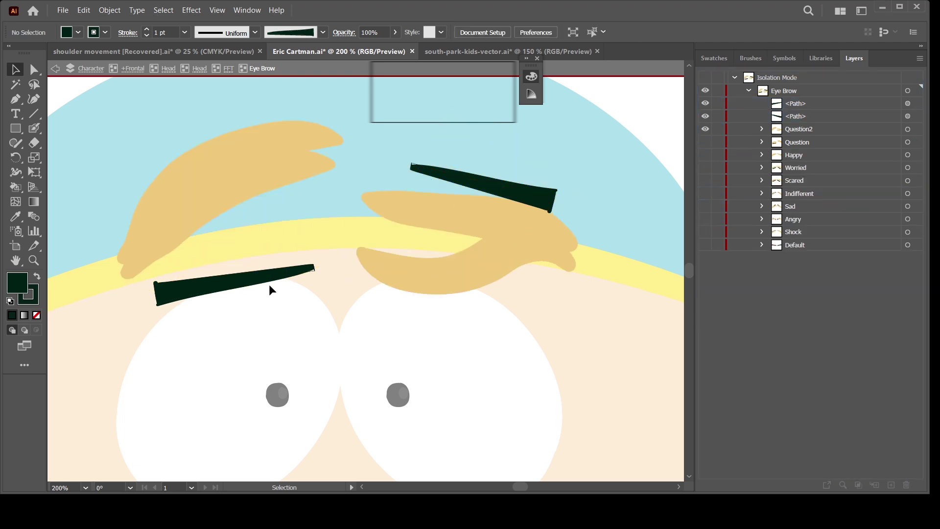
Raise the left eyebrow and lower the right one for Question2, placing both paths in its lower subgroup and locking that subgroup
left_click_drag(269, 290, 269, 169)
left_click_drag(485, 189, 475, 294)
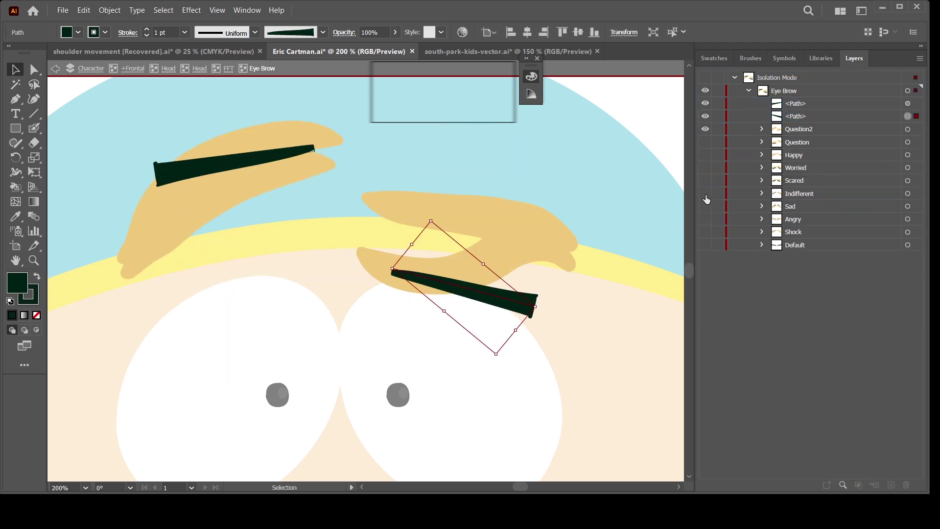
left_click_drag(816, 153, 804, 154)
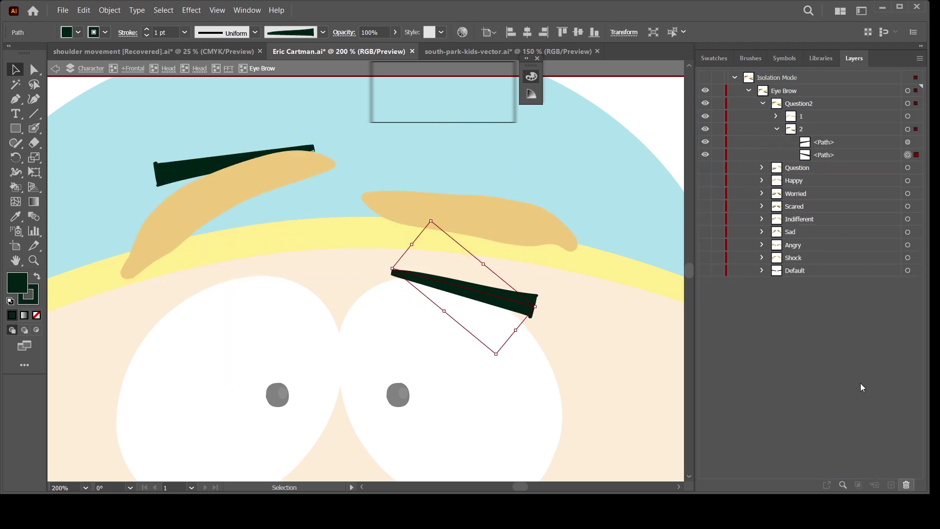
left_click(777, 129)
left_click(718, 129)
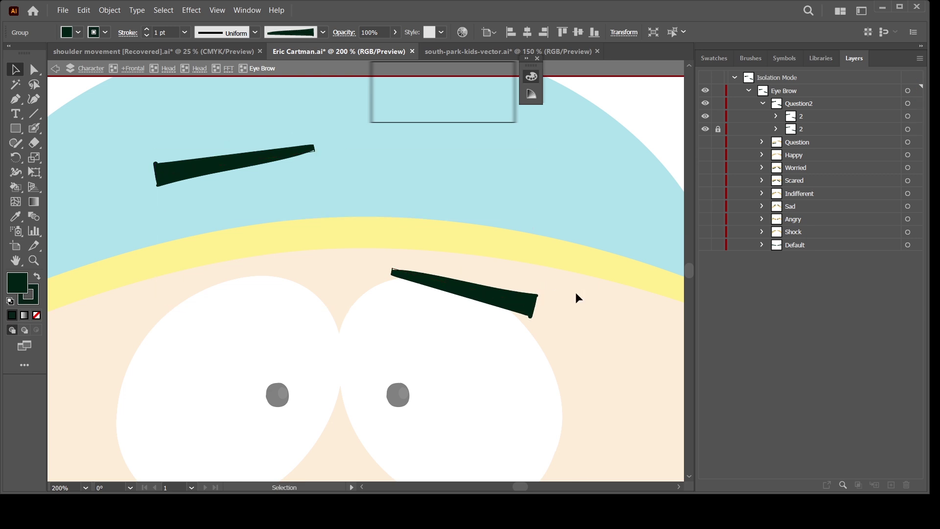
Move the right eyebrow up and the left eyebrow down in Question2's unlocked upper subgroup to form an in-between pose
key("a")
left_click_drag(499, 294, 499, 259)
left_click_drag(132, 107, 328, 234)
left_click_drag(248, 160, 248, 205)
left_click(352, 181)
Show the Default eyebrows for comparison and rotate the right eyebrow of Question2's upper subgroup to nearly horizontal
left_click(705, 129)
left_click(705, 245)
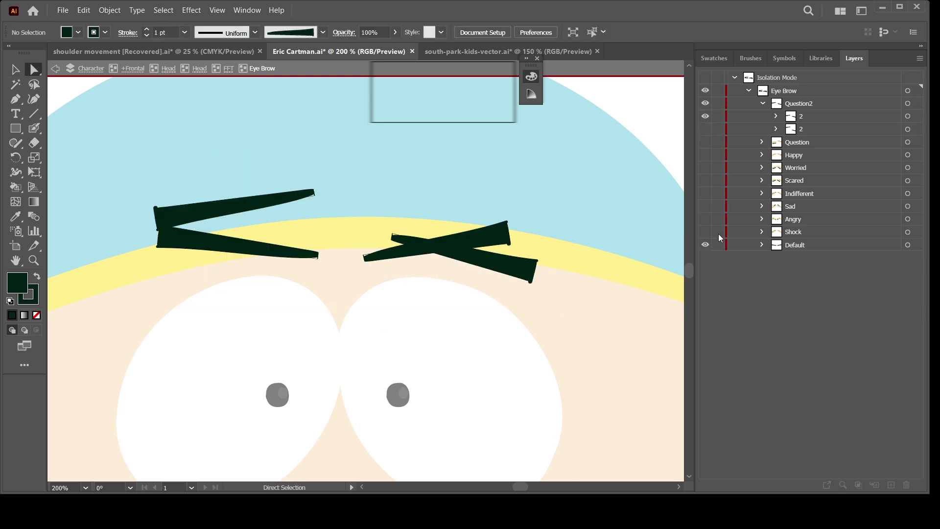
mouse_move(539, 275)
left_mouse_down()
mouse_move(517, 296)
mouse_move(520, 270)
left_mouse_up()
left_click(705, 155)
left_click(705, 155)
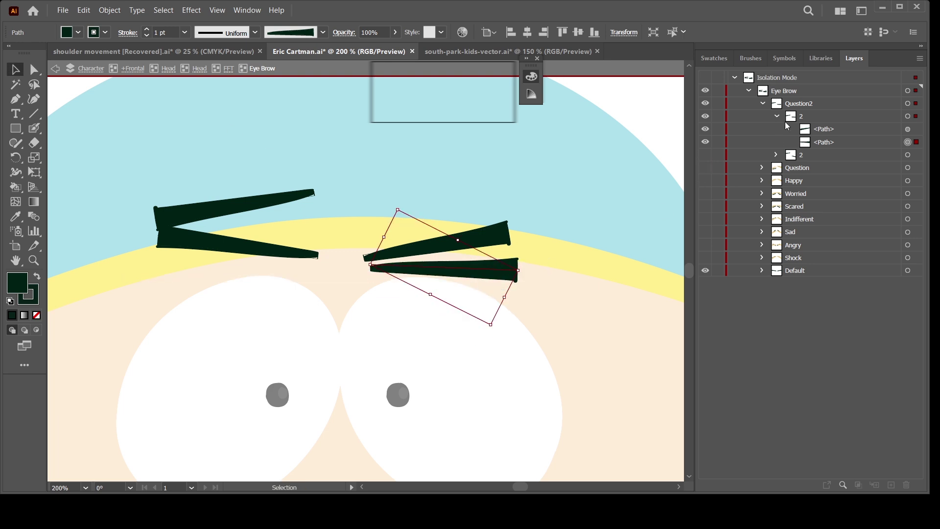
Hide the Question2 group, then show the Question group and expand its subgroup 1
left_click(778, 116)
left_click(705, 129)
left_click(763, 103)
left_click(705, 116)
left_click(705, 104)
left_click(762, 116)
left_click(776, 142)
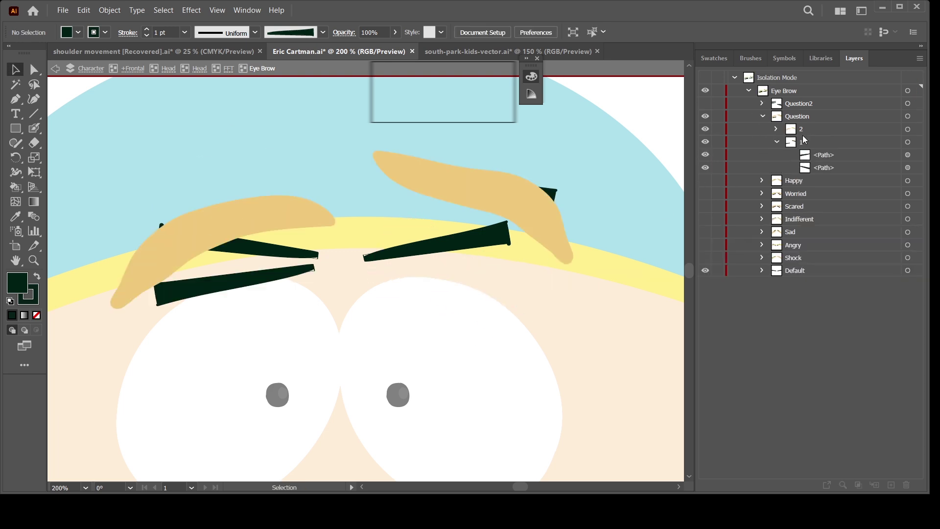
Replace Question's upper subgroup with a copy of subgroup 1, and lock the original
left_click(803, 130)
left_click(777, 129)
left_click(908, 129)
left_click(718, 142)
Move and rotate both eyebrows in Question's upper subgroup to nearly horizontal, midway between the Question and Default poses
left_click(601, 214)
key("a")
left_click_drag(619, 147, 366, 255)
key("v")
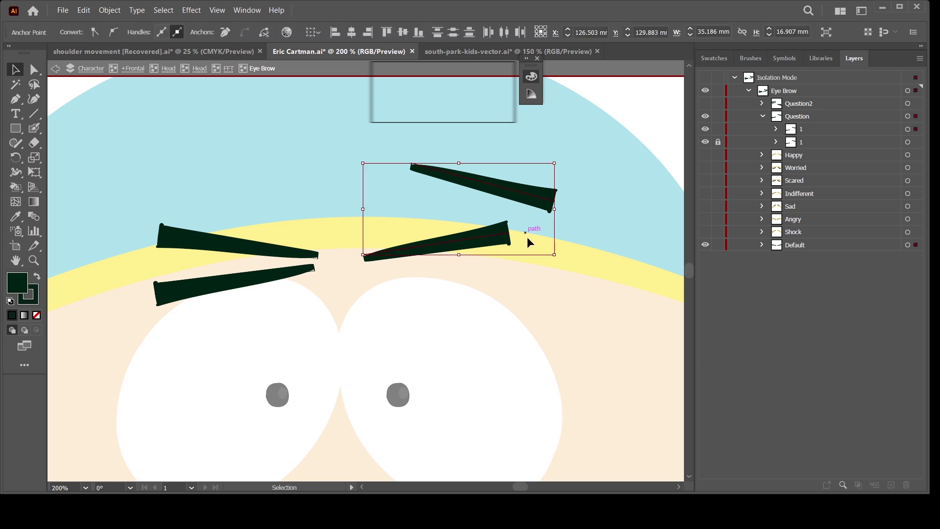
left_click(604, 156)
left_click(495, 189)
left_click_drag(525, 180, 533, 215)
left_click_drag(342, 338, 316, 256)
left_click(651, 256)
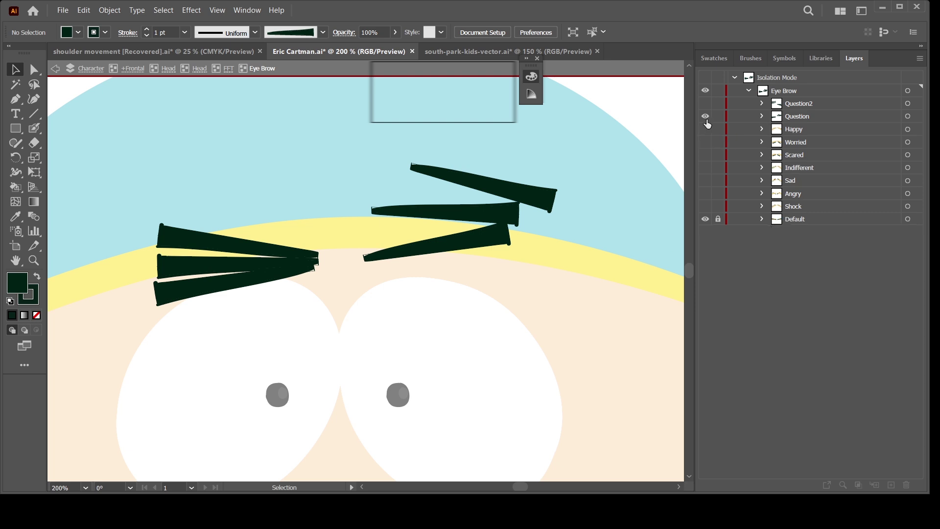
Hide Question, show Happy, and replace Happy's upper subgroup with an in-place copy of the lower one, locking the original
left_click(705, 117)
left_click(705, 129)
left_click(762, 129)
left_click_drag(802, 143, 906, 485)
left_click(908, 142)
key("ctrl+c")
key("ctrl+f")
left_click(718, 155)
Move and rotate the right eyebrow in Happy's upper subgroup to nearly horizontal, midway between the Happy and Default poses
left_click_drag(563, 219, 547, 292)
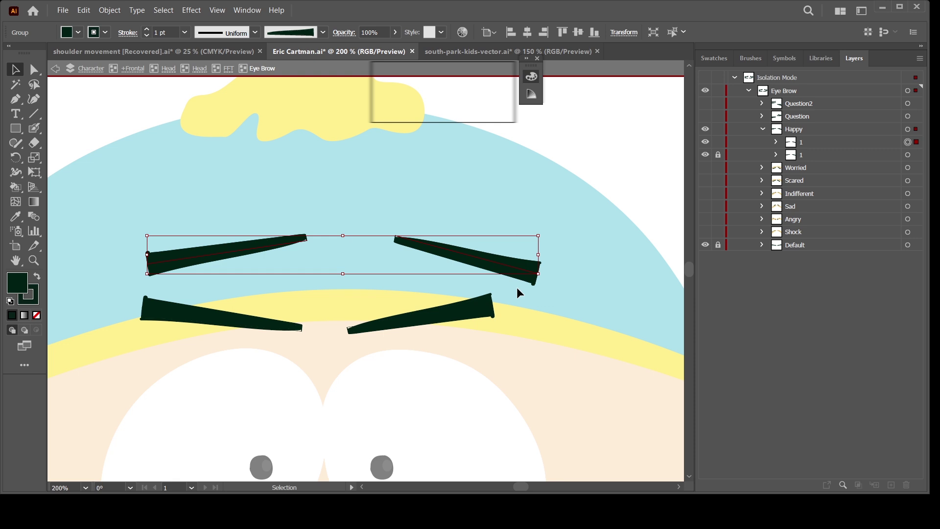
left_click(598, 198)
left_click(490, 260)
left_click_drag(543, 289, 516, 283)
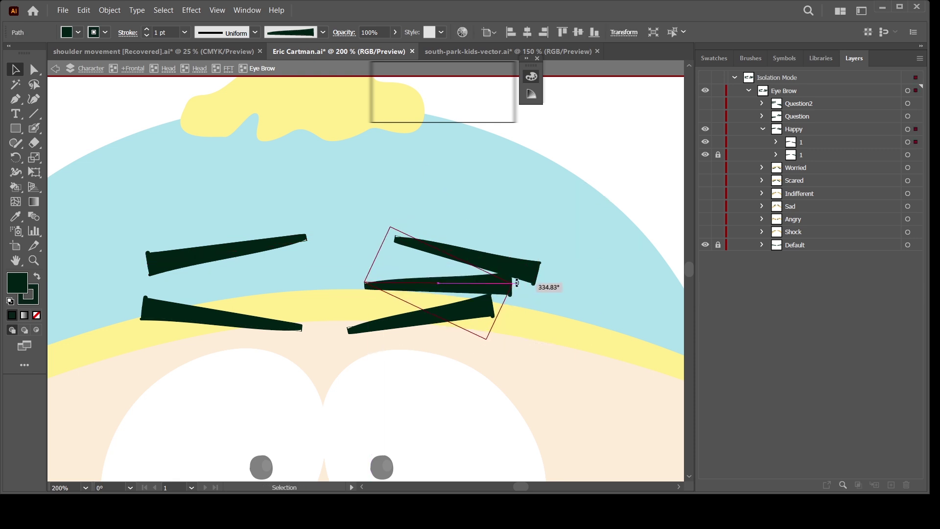
Shift the right eyebrow in Happy's lower subgroup inward, fine-tune its in-between copy, and lock the lower subgroup again
left_click(705, 155)
left_click_drag(619, 195, 390, 317)
key("a")
left_click_drag(634, 172, 379, 321)
key("v")
left_click_drag(490, 262, 469, 254)
left_click(600, 264)
left_click(705, 155)
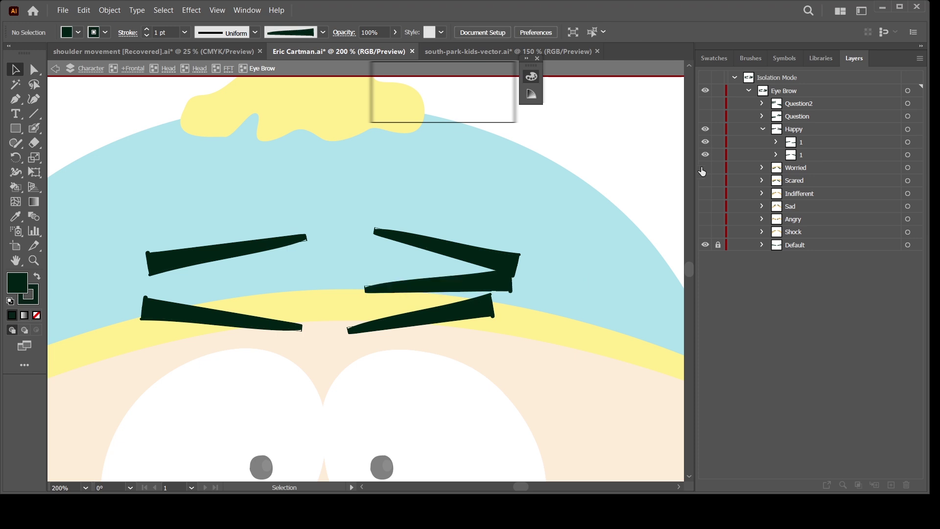
left_click(493, 287)
left_click(598, 254)
left_click(718, 154)
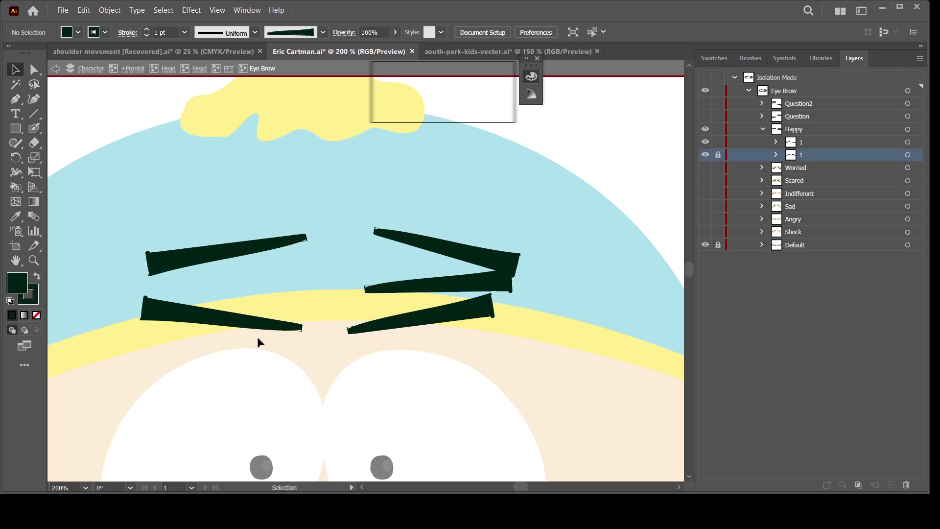
Lower and tilt the left eyebrow in Happy's upper subgroup midway toward Default, and hide the Happy group
left_click_drag(269, 250, 269, 271)
left_click_drag(312, 263, 312, 288)
left_click_drag(273, 279, 272, 296)
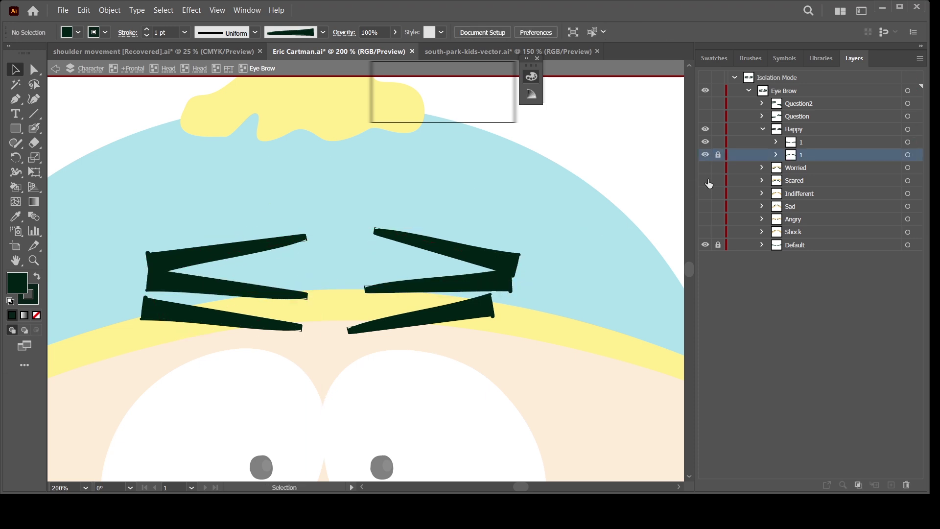
left_click(764, 129)
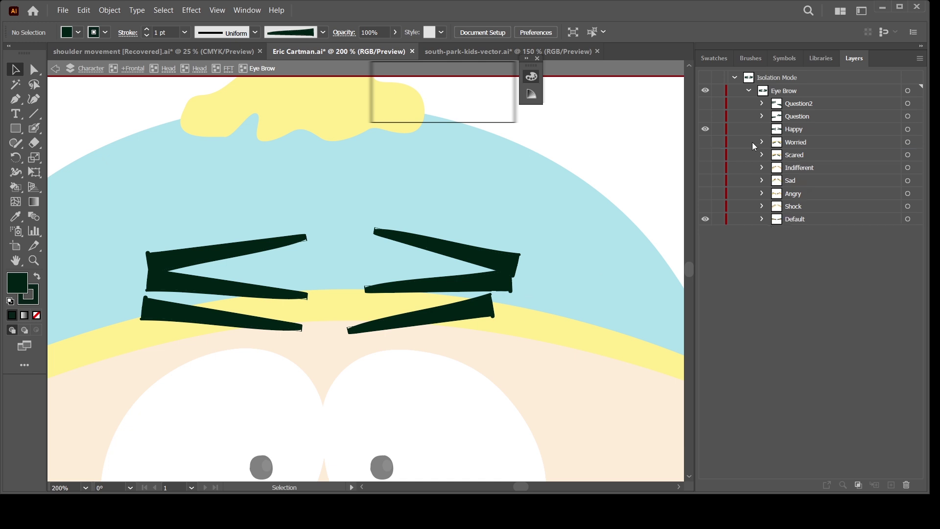
left_click(706, 130)
left_click(480, 309)
left_click(567, 262)
left_click_drag(443, 316, 452, 319)
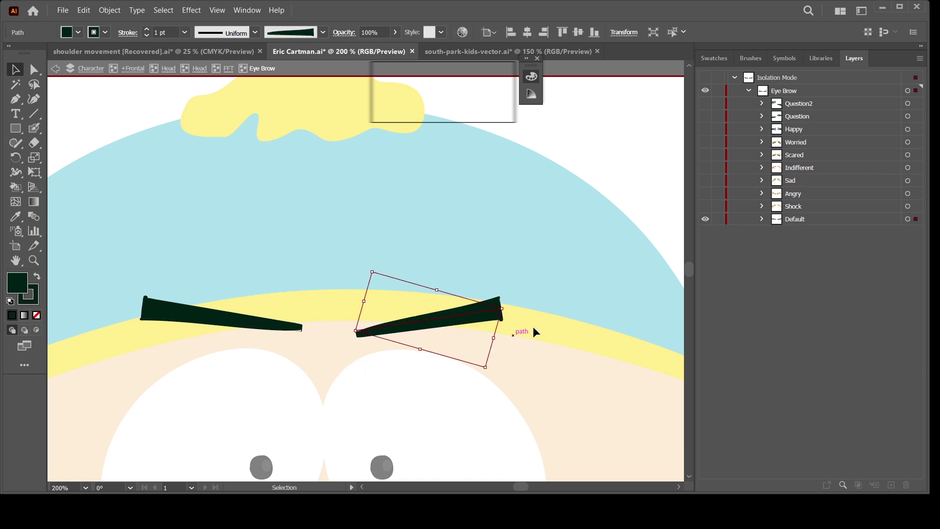
left_click(554, 329)
key("ctrl+z")
left_click(635, 279)
Show Worried and replace its upper subgroup with an in-place copy of the lower one, locking the original and Default
left_click(705, 143)
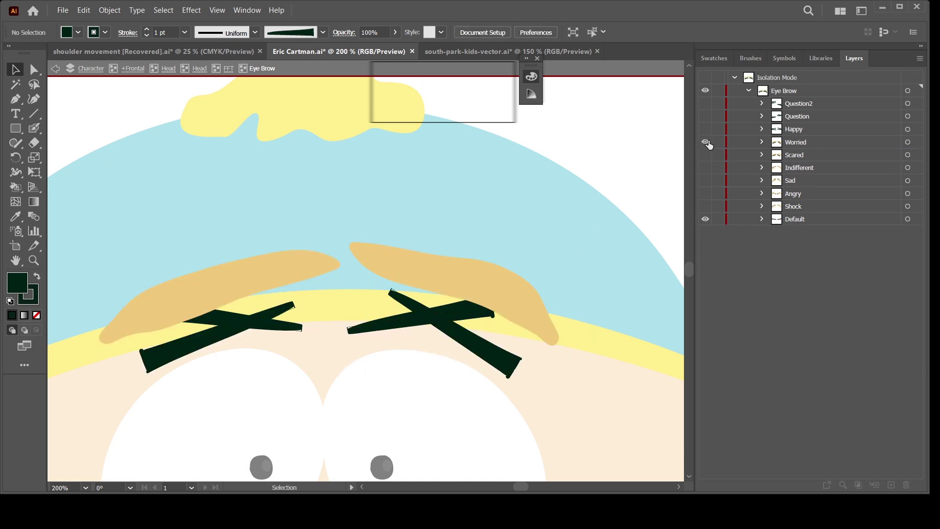
left_click(916, 155)
key("Delete")
left_click(916, 155)
key("ctrl+c")
key("ctrl+f")
left_click(718, 168)
left_click(718, 245)
left_click(360, 269)
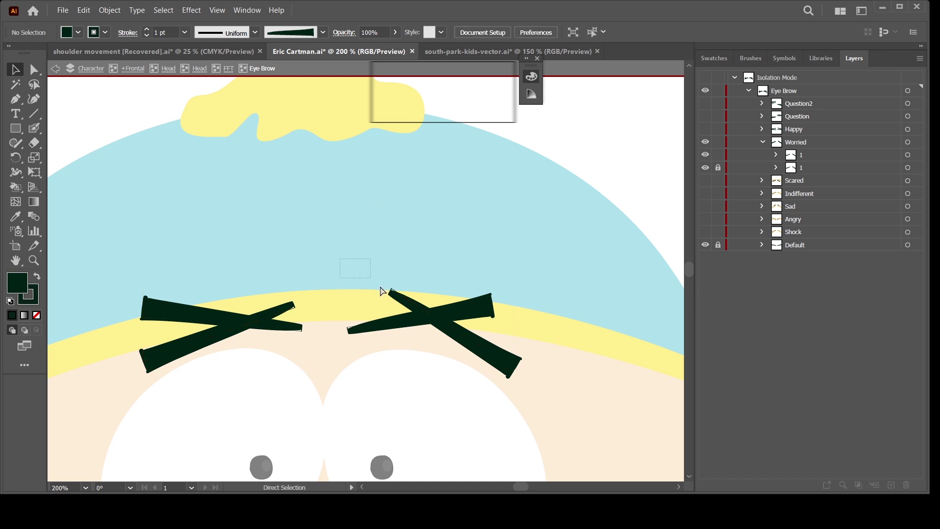
Rotate both eyebrows in Worried's upper subgroup to nearly horizontal, and shift the lower subgroup's right eyebrow inward
left_click(516, 367)
mouse_move(523, 372)
left_mouse_down()
mouse_move(495, 339)
mouse_move(514, 375)
left_mouse_up()
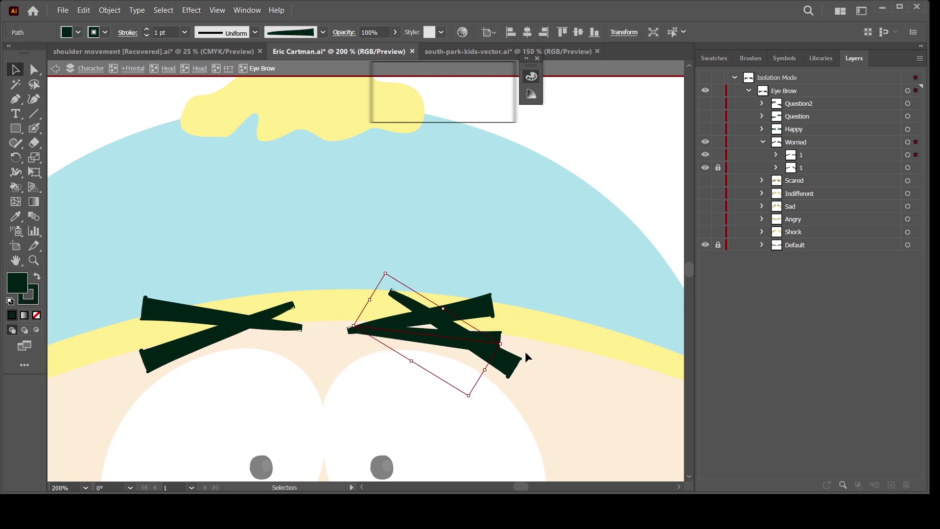
left_click_drag(301, 307, 301, 339)
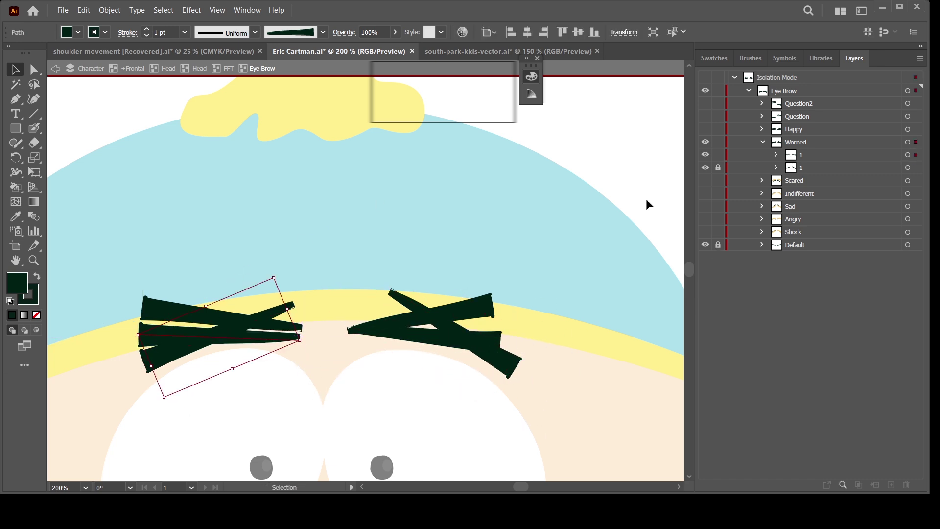
left_click_drag(360, 289, 504, 369)
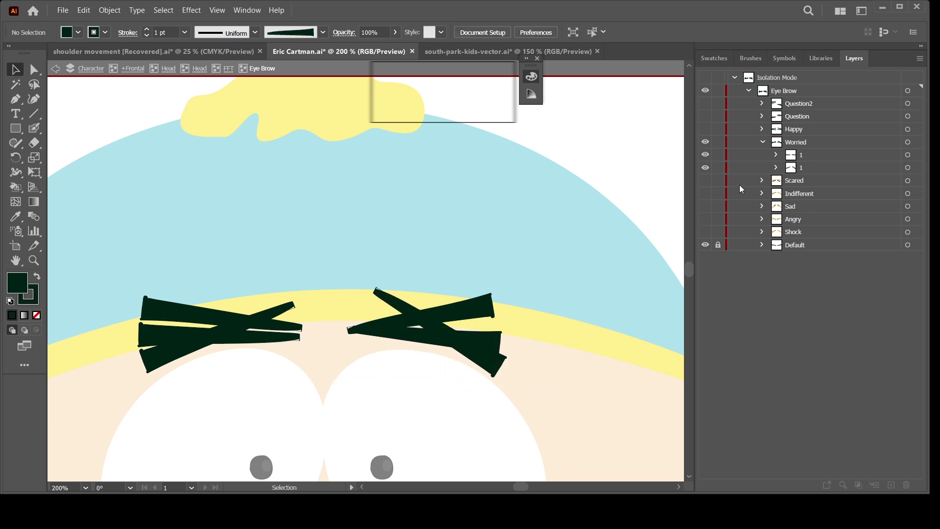
Hide Worried, show Scared, and replace Scared's upper subgroup with an in-place copy of the lower one, locking the original
left_click(706, 245)
left_click(706, 155)
key("ctrl+z")
key("ctrl+z")
left_click(763, 142)
left_click(706, 155)
left_click(706, 142)
left_click(762, 154)
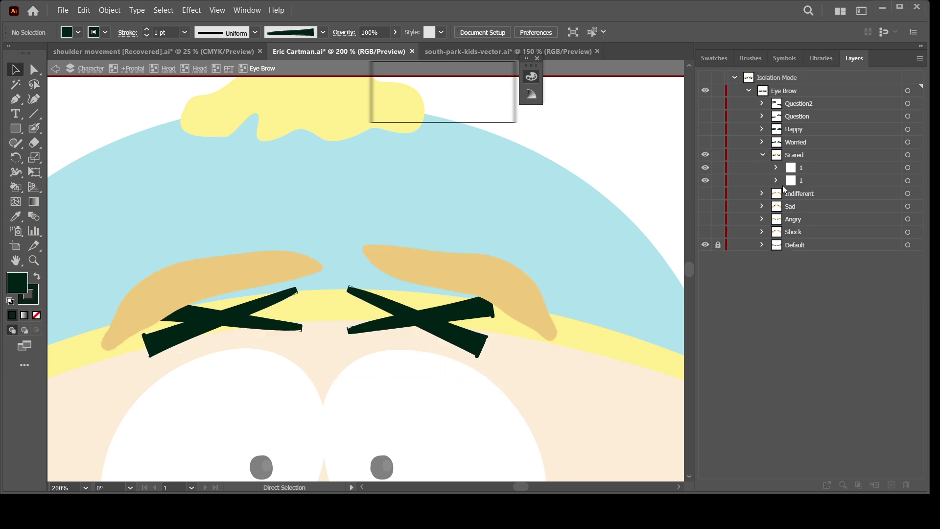
left_click(799, 168)
key("ctrl+z")
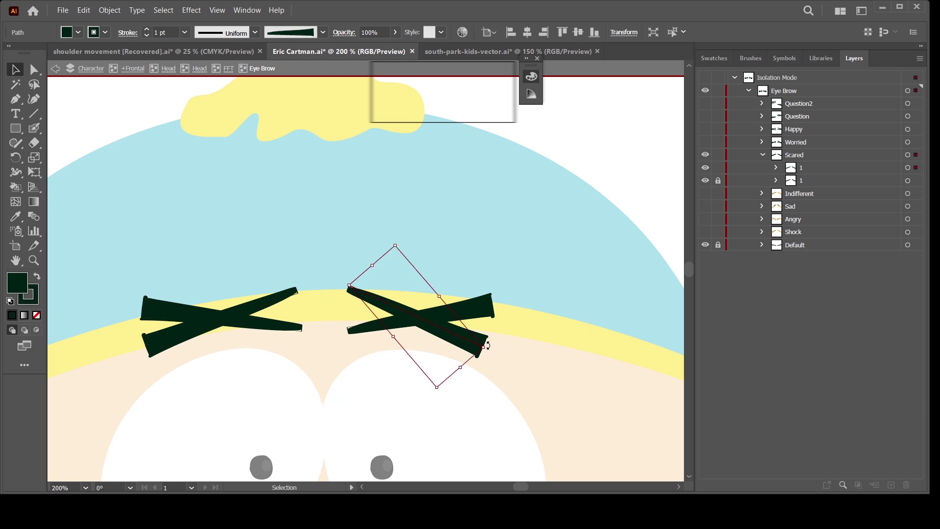
Rotate and move both eyebrows in Scared's upper subgroup to sit midway between the Scared and Default poses
left_click_drag(488, 345, 466, 327)
left_click_drag(273, 324, 301, 315)
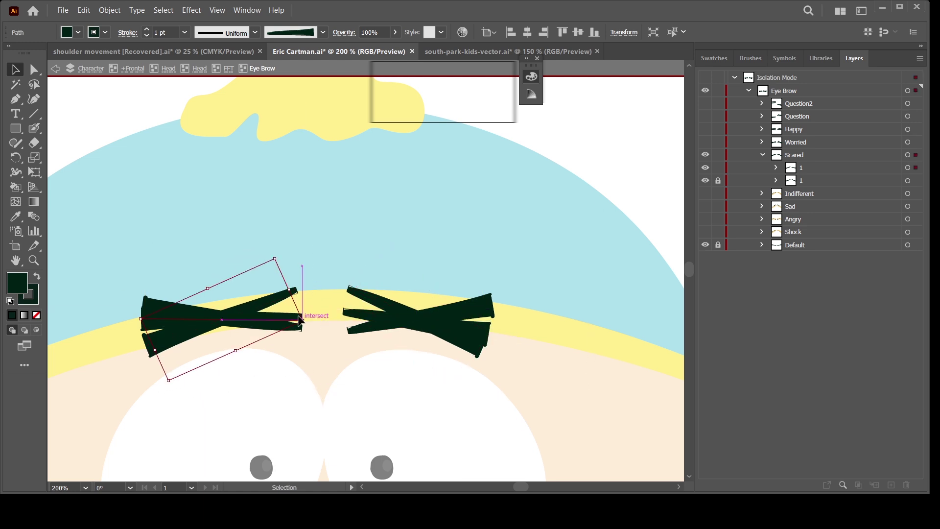
left_click(321, 386)
Hide Scared, show Indifferent, and replace Indifferent's upper subgroup with a copy of the lower one, locking the original
left_click(705, 168)
left_click(706, 155)
left_click(762, 167)
left_click(813, 181)
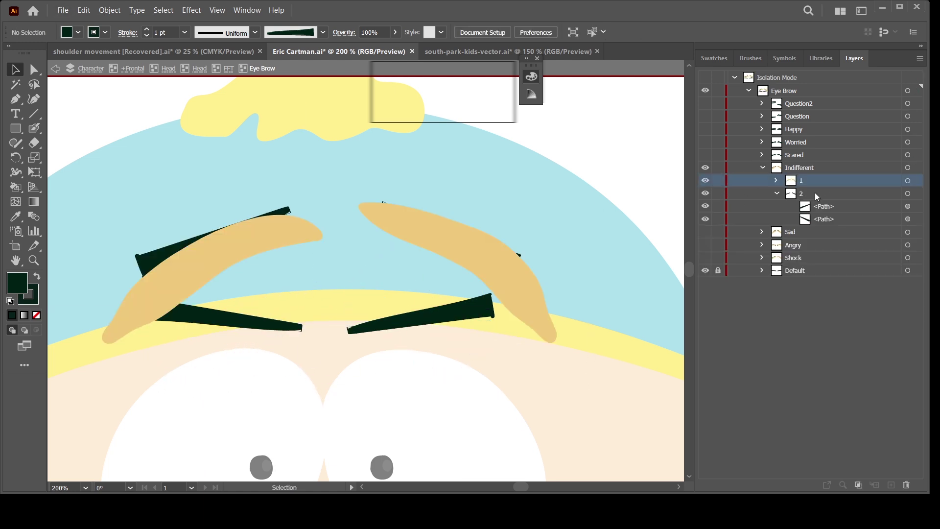
left_click(906, 485)
left_click(776, 180)
left_click(718, 194)
Move and rotate both eyebrows in Indifferent's upper subgroup midway between the Indifferent and Default poses
left_click_drag(482, 255, 467, 282)
left_click_drag(507, 293, 456, 284)
left_click_drag(103, 197, 305, 334)
left_click_drag(238, 233, 241, 253)
left_click_drag(302, 243, 305, 268)
left_click_drag(250, 255, 253, 274)
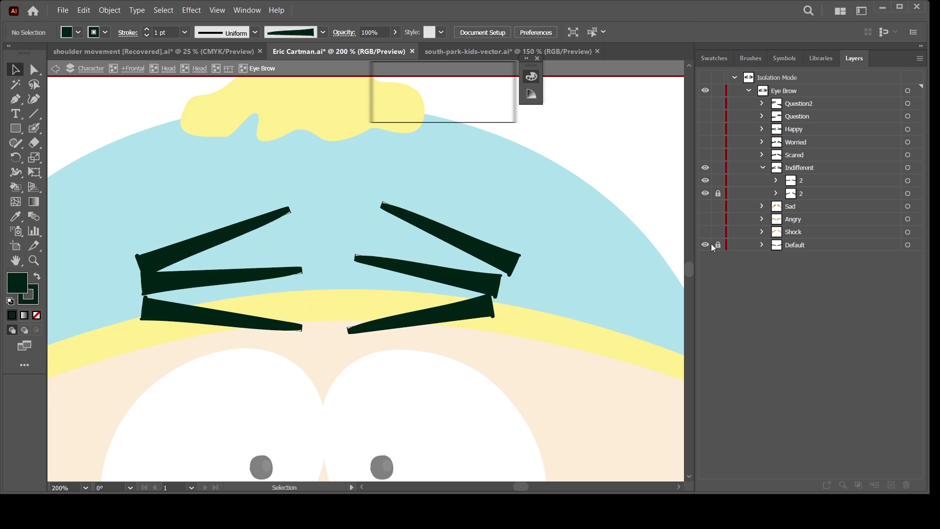
Hide Indifferent, show Sad, and replace Sad's upper subgroup with a copy of the lower one, locking the original
left_click(706, 181)
left_click(706, 168)
left_click(762, 180)
left_click(813, 193)
left_click(907, 485)
left_click_drag(810, 192, 891, 485)
left_click(718, 206)
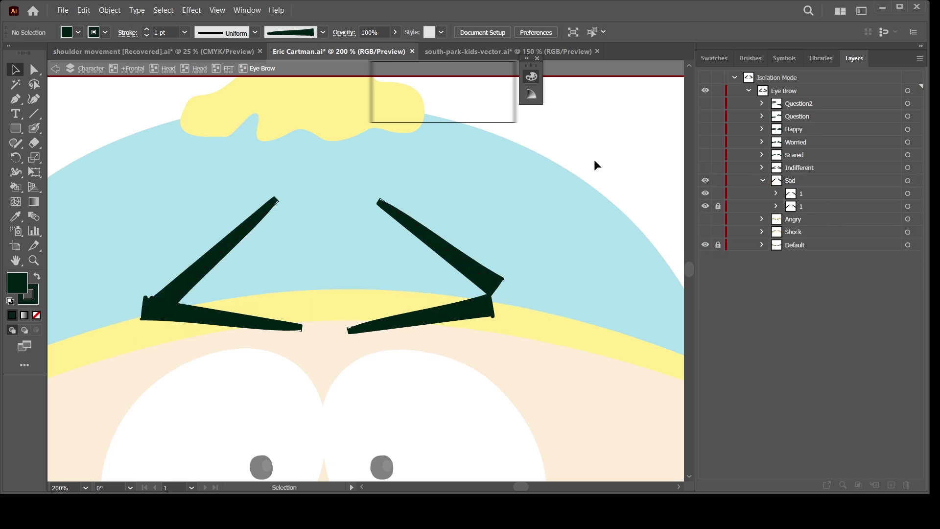
Move and rotate both eyebrows in Sad's upper subgroup midway between the Sad and Default poses
left_click_drag(614, 148, 339, 390)
left_click_drag(503, 290, 518, 257)
left_click_drag(503, 248, 480, 289)
left_click_drag(169, 250, 304, 280)
left_click_drag(283, 202, 266, 281)
left_click(334, 323)
Hide Sad, show Angry, and replace Angry's upper subgroup with a copy of the lower one, locking the original
left_click(763, 181)
left_click(706, 193)
left_click(706, 181)
left_click(762, 193)
left_click(813, 206)
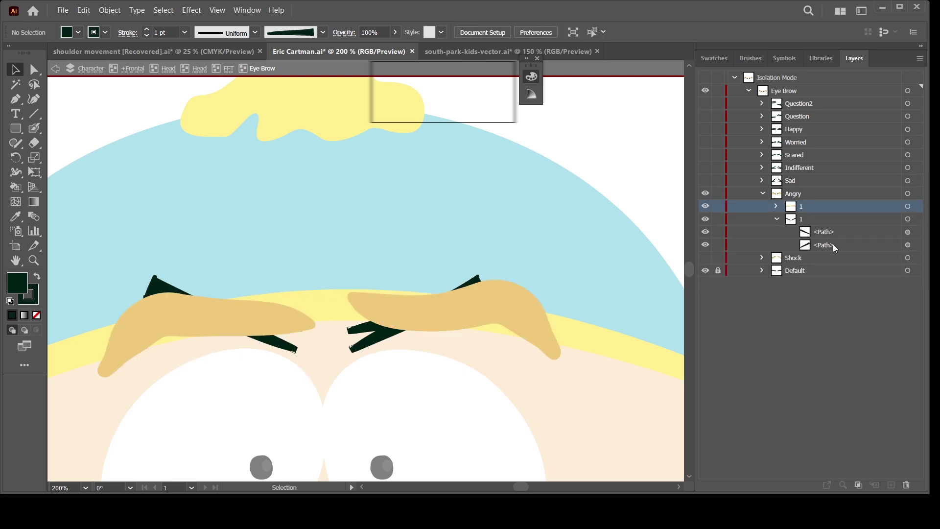
left_click(907, 485)
left_click(777, 206)
left_click(777, 219)
left_click(583, 322)
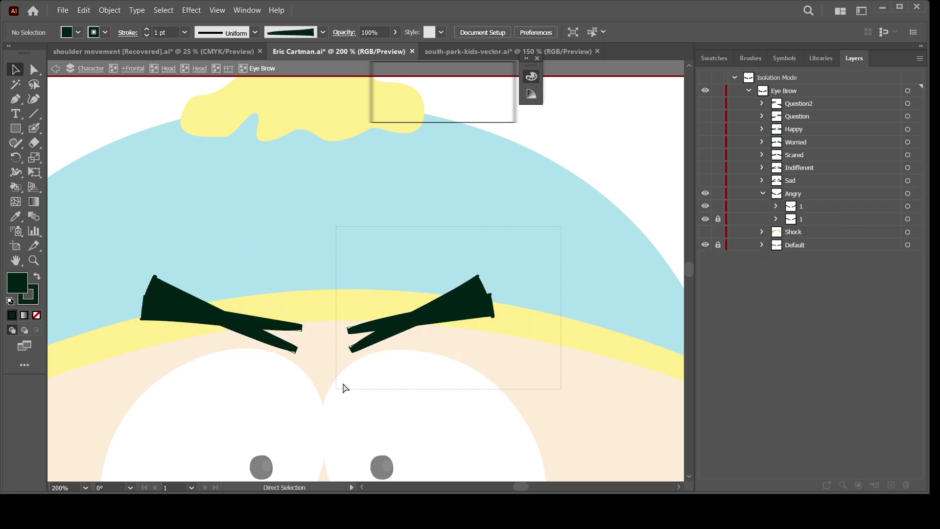
Rotate and move both eyebrows in Angry's upper subgroup to an angle midway between the Angry and Default poses
left_click_drag(343, 388, 344, 389)
mouse_move(485, 307)
left_mouse_down()
mouse_move(487, 325)
mouse_move(485, 307)
left_mouse_up()
left_click_drag(437, 319, 439, 320)
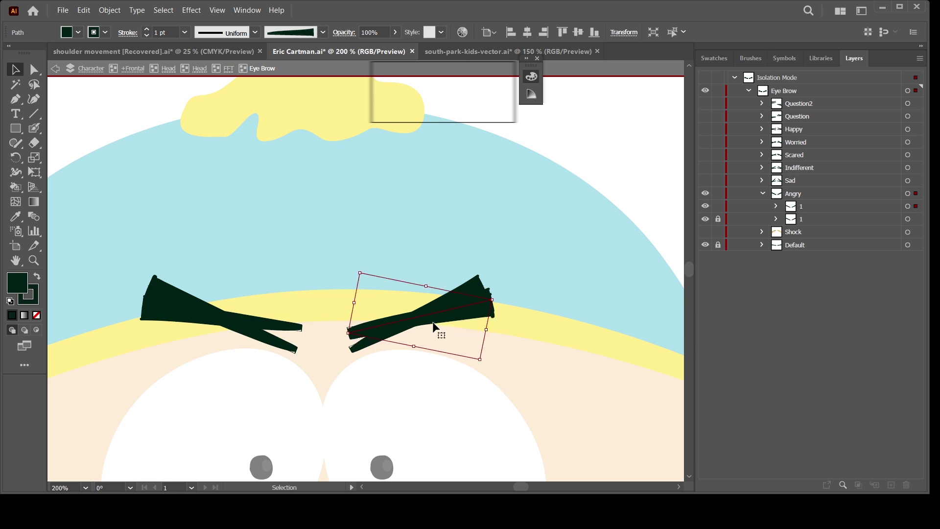
key("v")
left_click(310, 378)
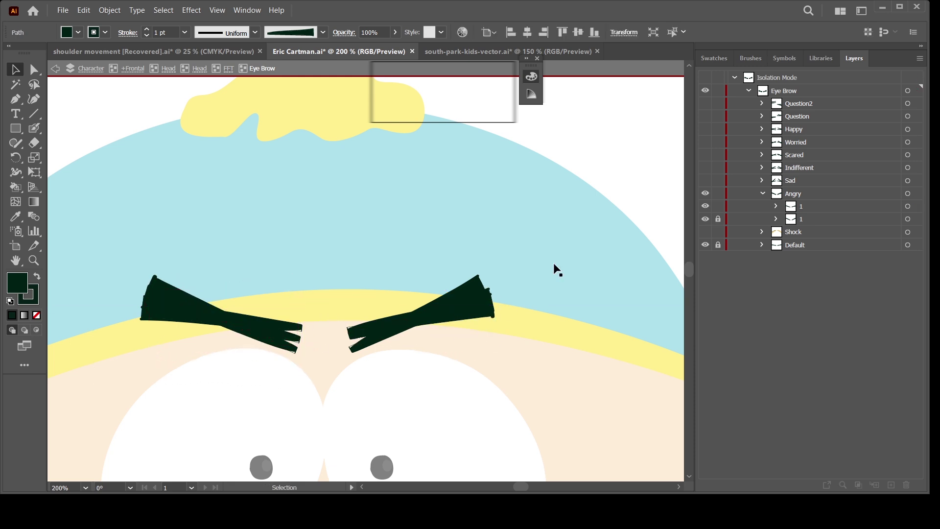
Hide Angry, show Shock, and replace Shock's upper subgroup with an in-place copy of the lower one, locking the original
left_click(763, 193)
left_click(705, 207)
left_click(705, 193)
left_click(761, 206)
left_click(823, 219)
left_click(906, 484)
left_click(908, 219)
key("ctrl+c")
key("ctrl+f")
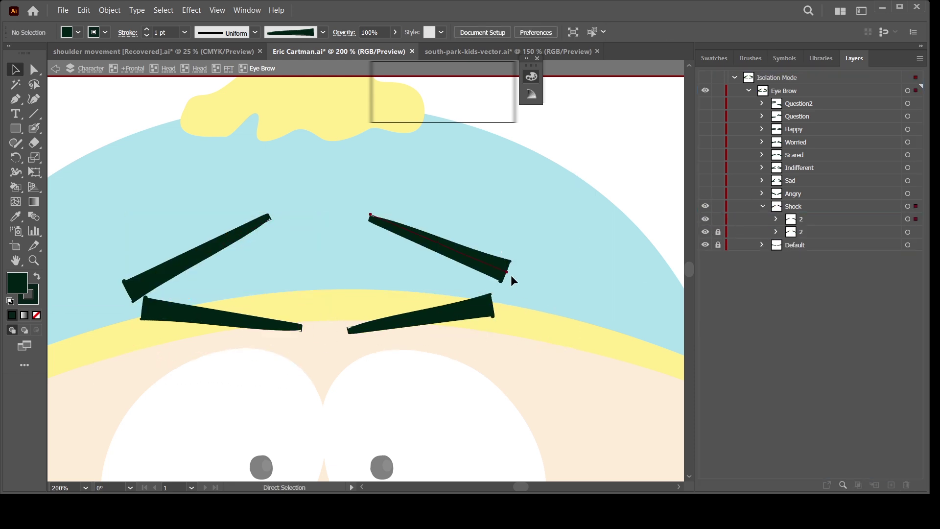
Lower and rotate both eyebrows in Shock's upper subgroup midway between the Shock and Default poses
left_click_drag(511, 281, 487, 291)
left_click(520, 300)
left_click_drag(273, 216, 280, 239)
left_click_drag(221, 251, 236, 280)
left_click(282, 378)
Hide Shock, unlock and hide Default, and show Angry with only its lower subgroup visible
left_click(762, 206)
left_click(705, 207)
left_click(718, 219)
left_click(705, 219)
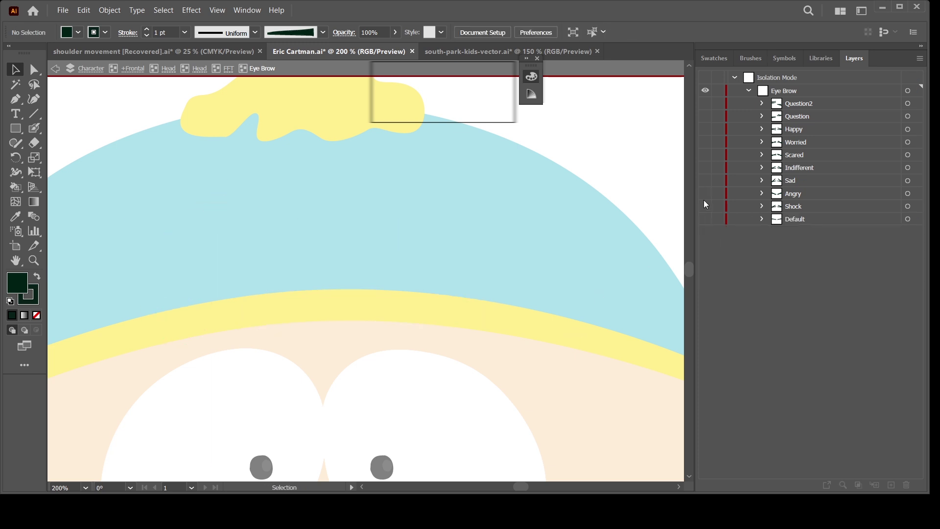
left_click(705, 193)
left_click(762, 193)
left_click(705, 206)
Exit isolation mode and collapse the Eye Brow group in the full character's layer structure
scroll(489, 296, "down", 5)
double_click(621, 338)
scroll(621, 338, "up", 1)
left_click(818, 284)
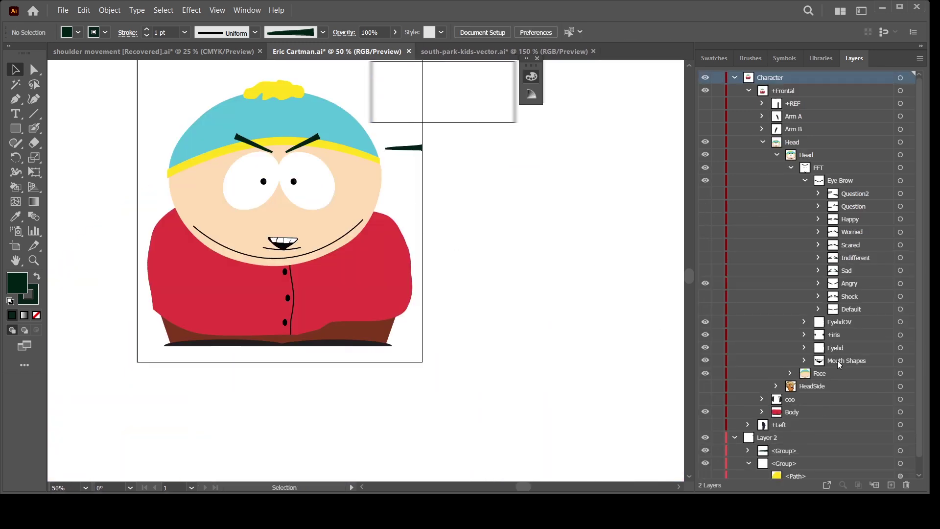
left_click(805, 181)
Hide the +REF reference artwork and remove the spare eyebrow group from Layer 2
left_click(762, 103)
left_click(705, 103)
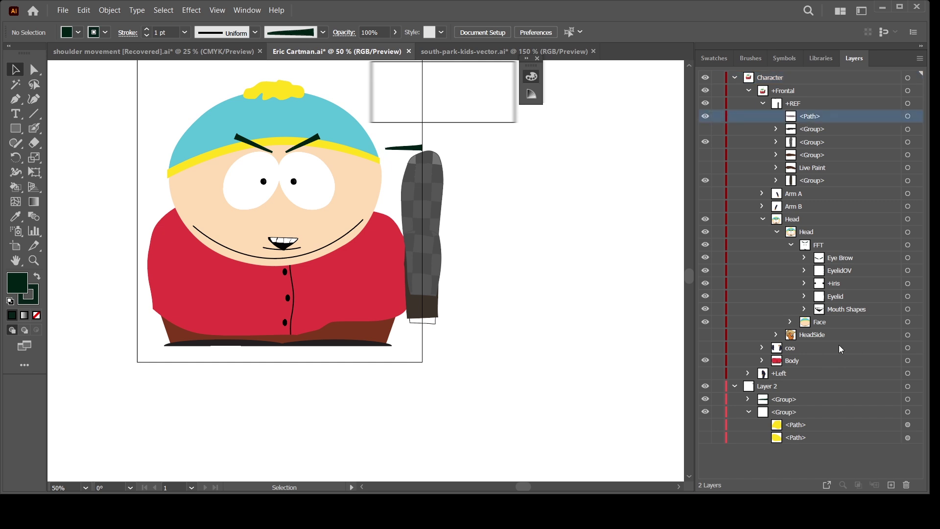
left_click(706, 129)
left_click(706, 129)
left_click(764, 104)
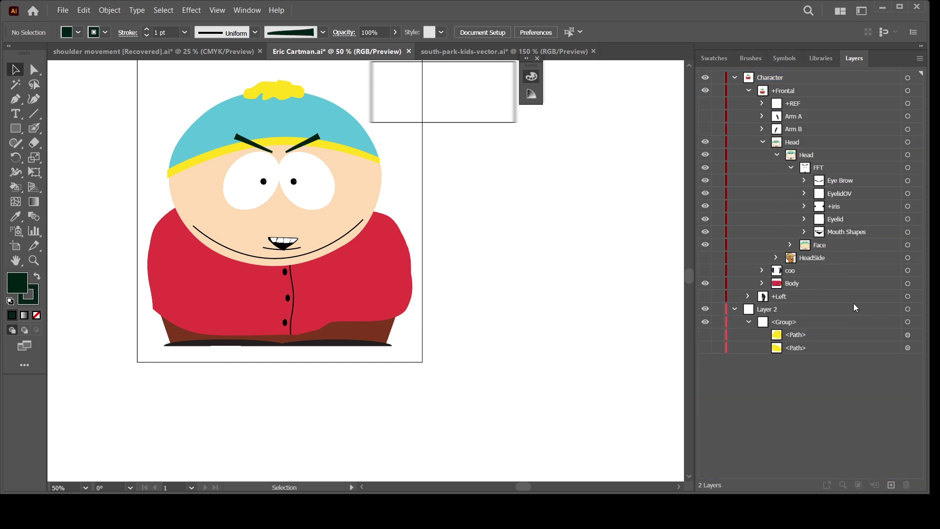
Collapse the FFT and Head groups, and show both Arm A and Arm B
left_click(791, 167)
left_click_drag(510, 294, 606, 325)
left_click(778, 155)
left_click(763, 142)
left_click(706, 129)
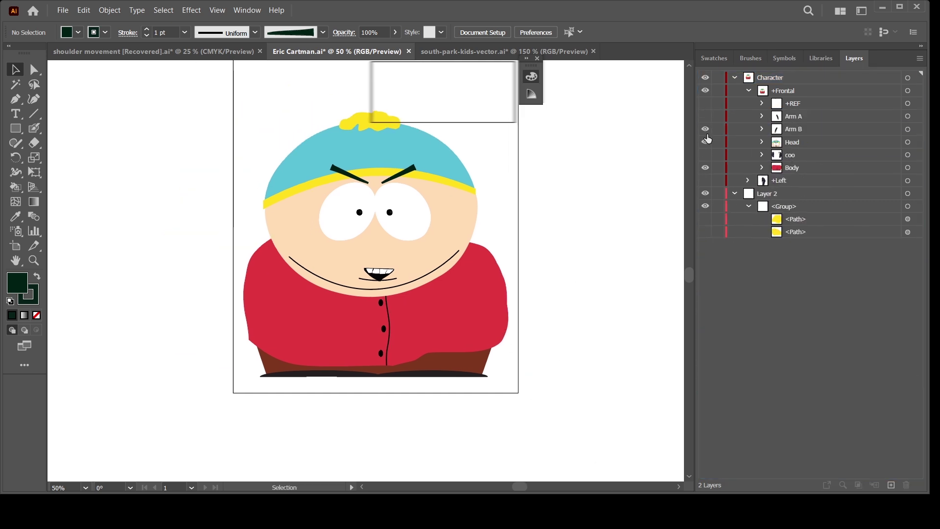
left_click(706, 116)
key("Tab")
key("Tab")
scroll(530, 306, "up", 1)
key("a")
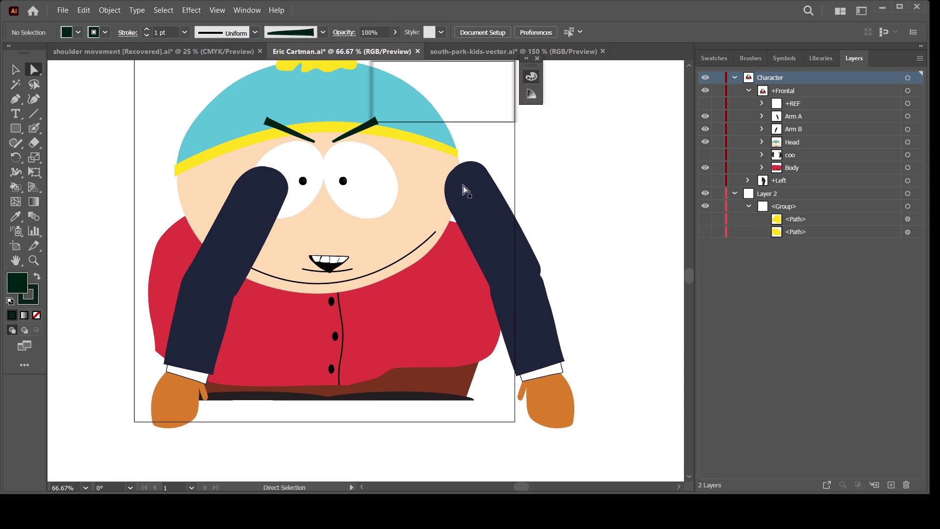
left_click(808, 118)
left_click(907, 116)
key("v")
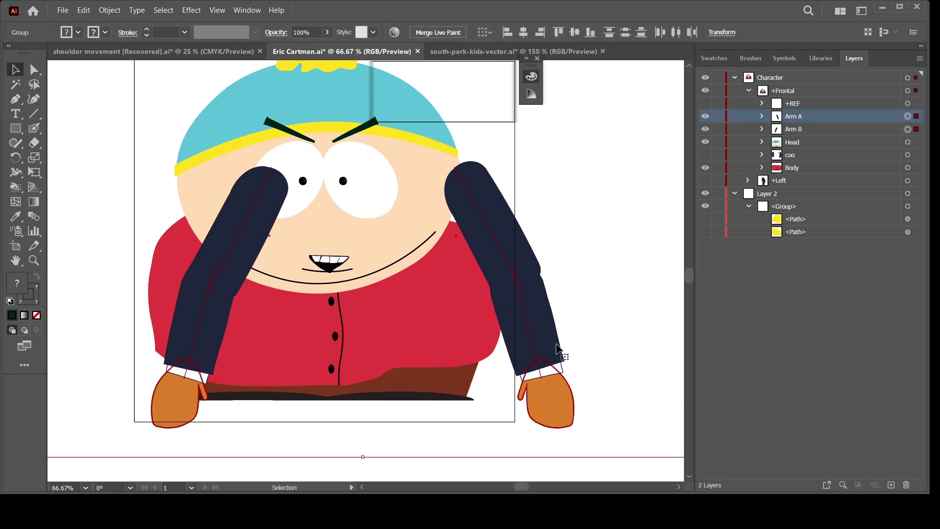
scroll(558, 426, "down", 2)
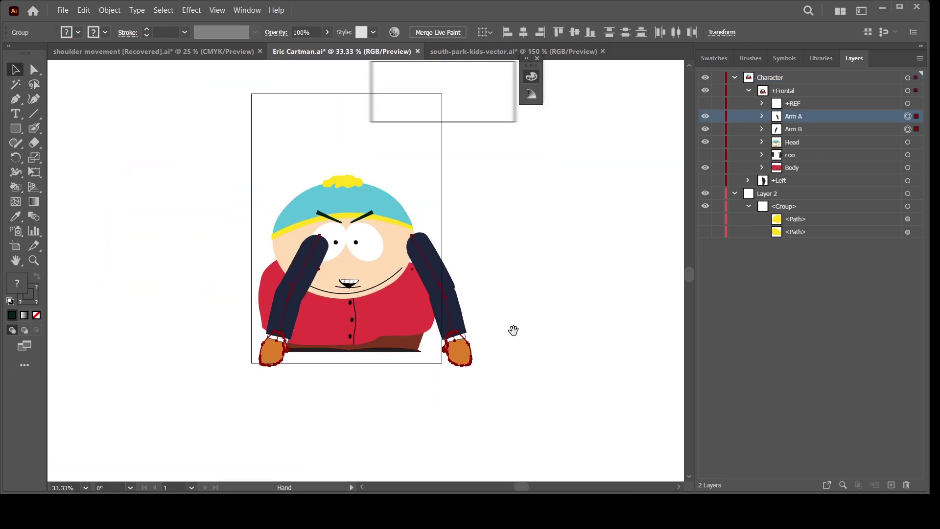
left_click(581, 314)
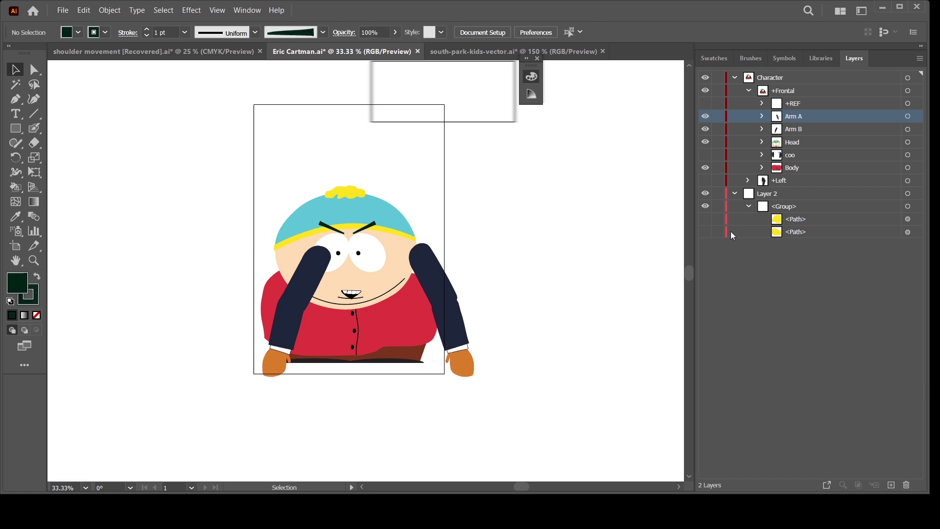
Examine the list of arm poses in Arm B's FIN group
left_click(762, 129)
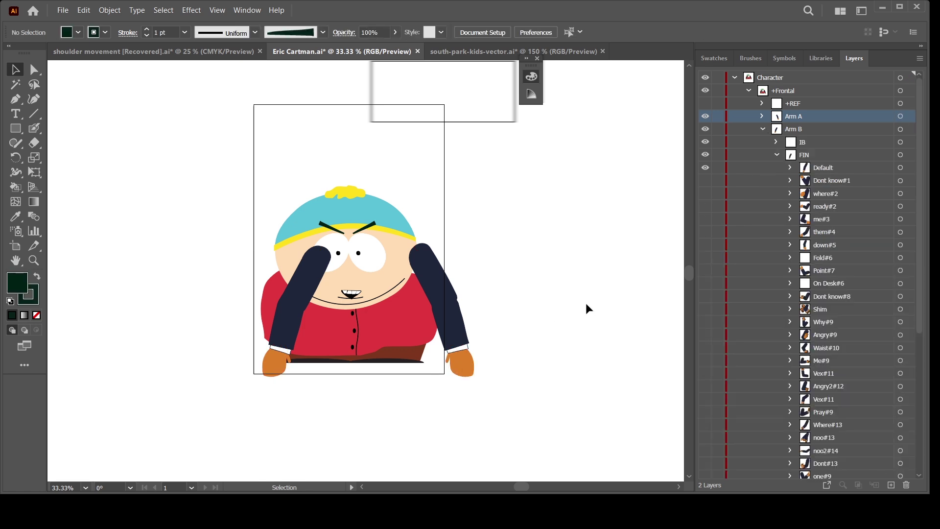
left_click_drag(587, 303, 598, 296)
left_click(777, 154)
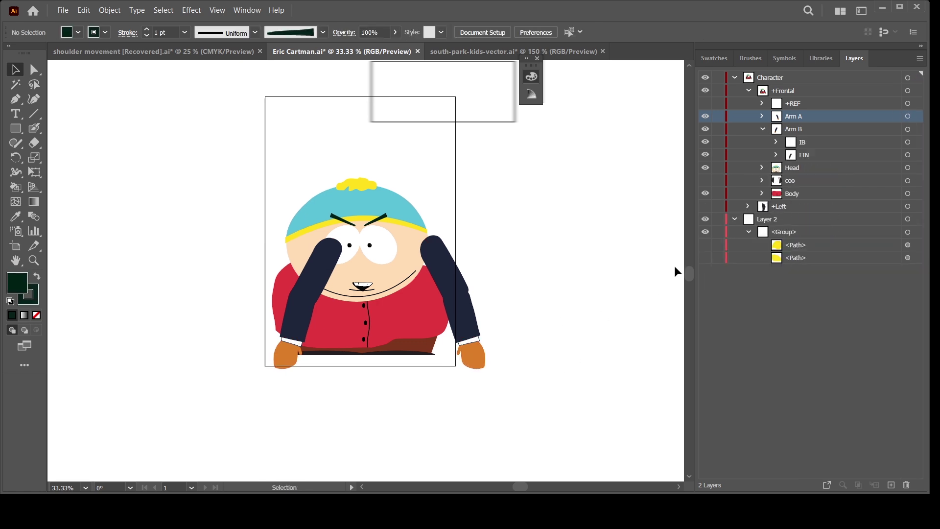
Select Arm A and Arm B together and move them up and to the left so the hands flank the body
left_click(762, 129)
left_click(908, 117)
left_click(908, 129, "shift")
left_click_drag(468, 348, 451, 319)
left_click(538, 366)
Recolor the orange hands of Arm A and Arm B with the skin tone sampled from the face
left_click(375, 265)
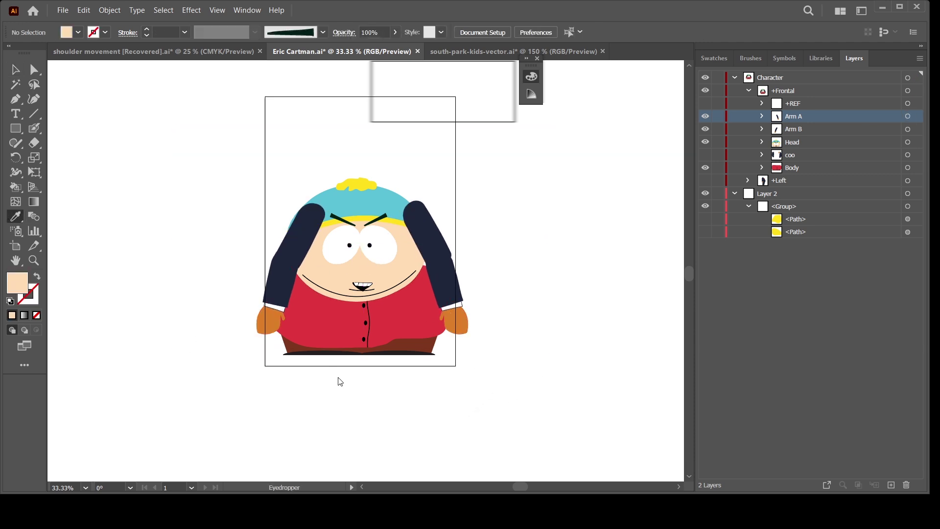
left_click(908, 116)
left_click(908, 130, "shift")
left_click(402, 439)
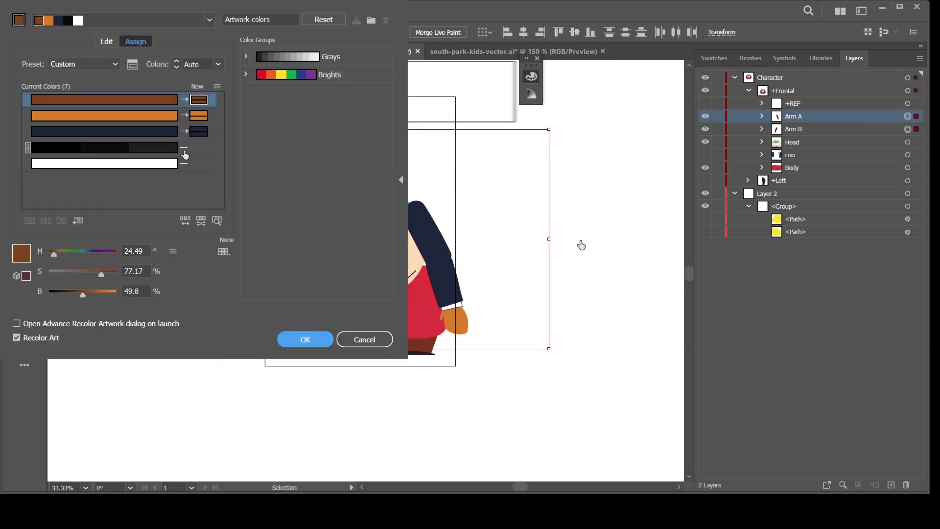
double_click(198, 117)
left_click(325, 65)
double_click(197, 146)
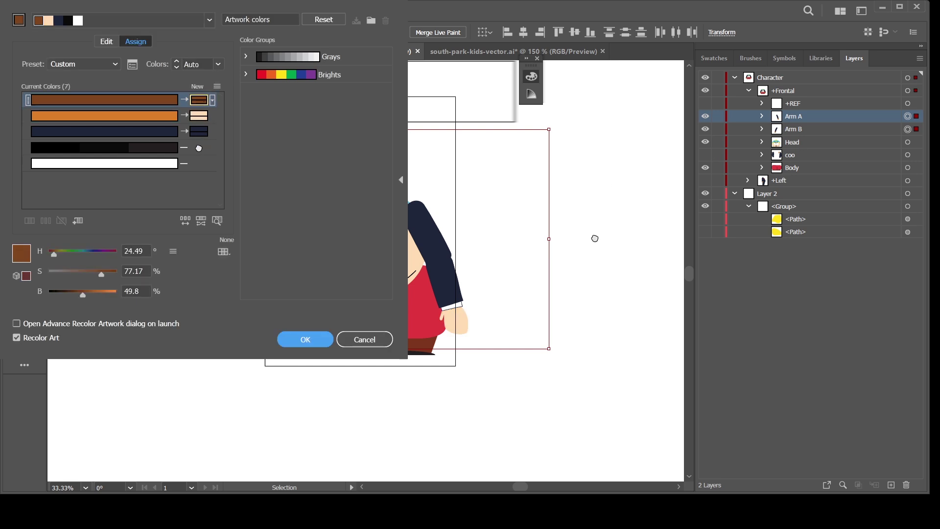
left_click(305, 339)
key("ctrl+plus")
key("ctrl+plus")
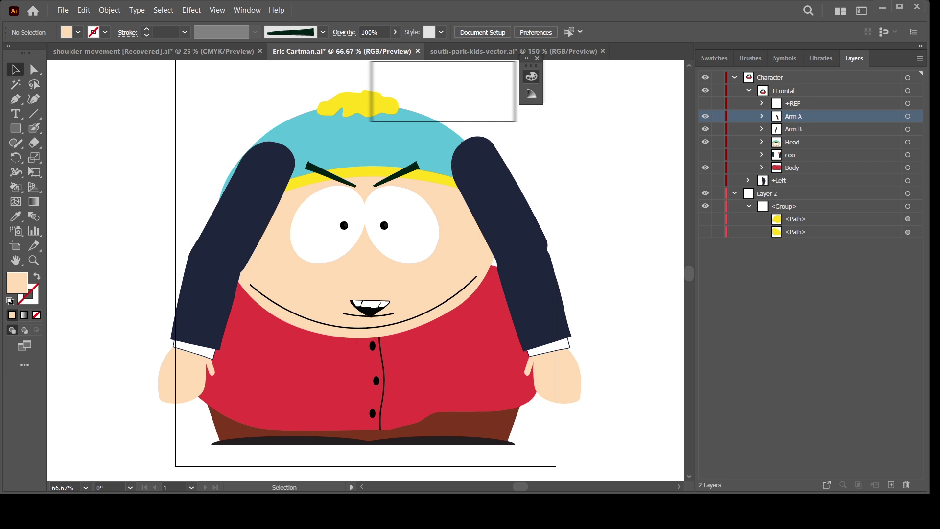
Expand the Arm A and Arm B groups to list their IB and FIN subgroups, and save the document
left_click(762, 116)
left_click(763, 155)
left_click(778, 181)
key("ctrl+s")
left_click(777, 180)
left_click(770, 167)
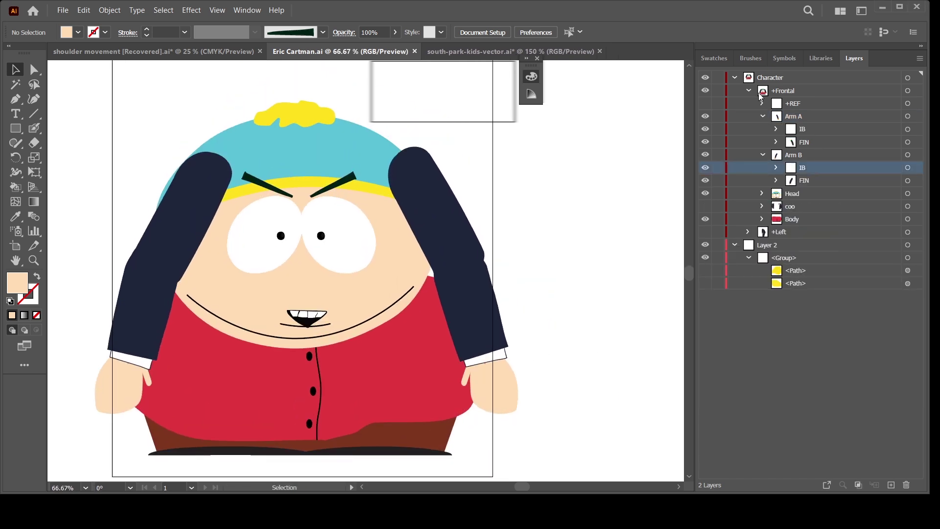
Collapse the +Frontal group, lock the Character layer, and add a new layer above it, isolated for drawing
left_click(749, 90)
left_click(734, 116)
key("ctrl+l")
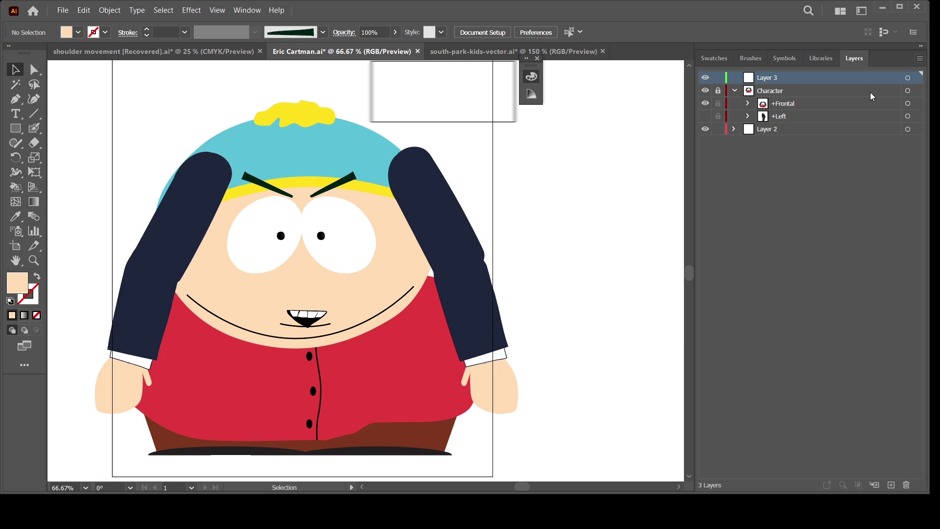
left_click(831, 150)
scroll(503, 316, "up", 2)
left_click(430, 109)
Sketch a rounded sleeve outline in green with the Blob Brush around Arm A's forearm, down to the cuff
left_click_drag(344, 224, 376, 368)
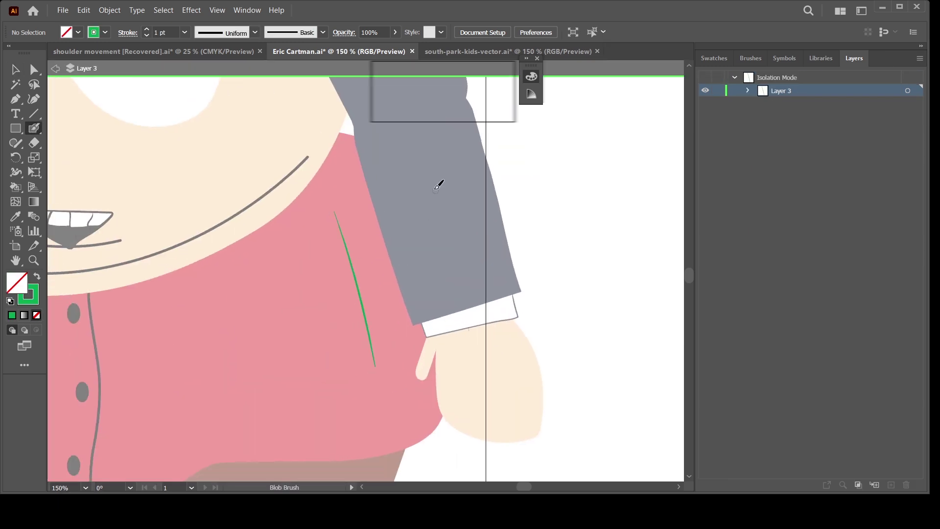
key("ctrl+z")
left_click_drag(488, 261, 400, 315)
left_click_drag(386, 165, 433, 354)
left_click_drag(272, 191, 328, 392)
left_click_drag(306, 337, 332, 402)
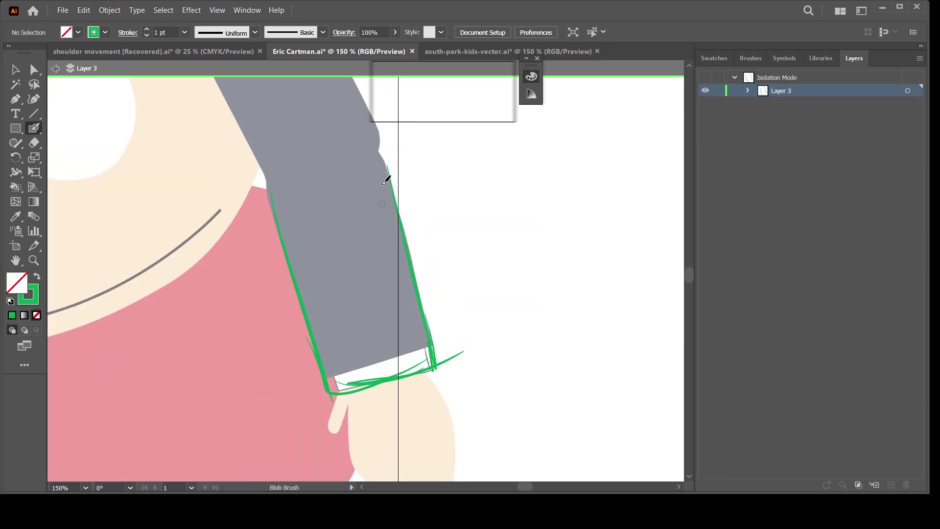
scroll(510, 306, "down", 3)
scroll(457, 318, "up", 3)
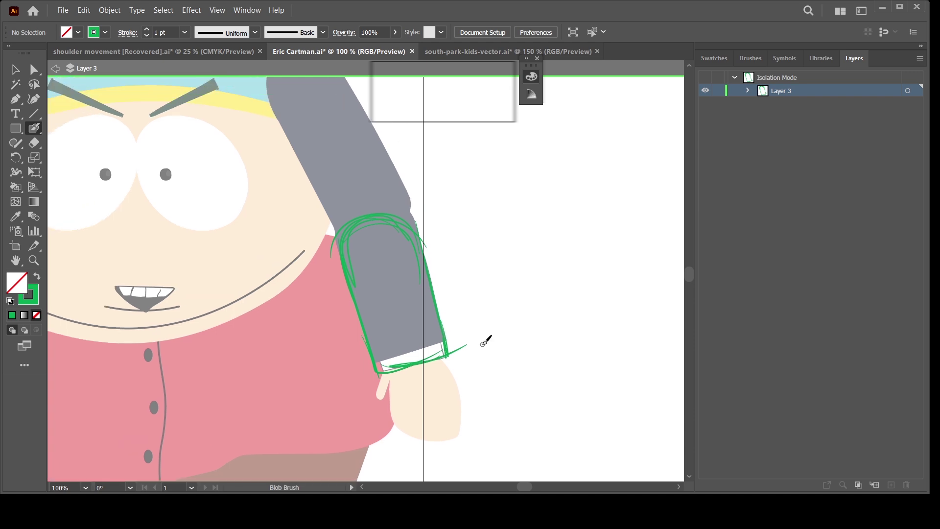
scroll(477, 348, "up", 1)
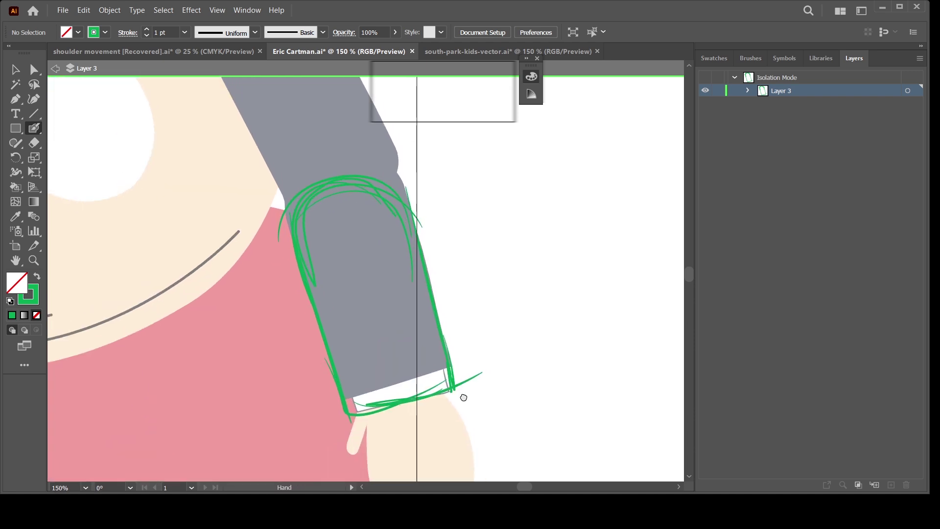
Group the green sleeve sketch, hide one copy, and rotate the other upright beside the forearm over the body
left_click(909, 91)
key("ctrl+g")
left_click(705, 117)
key("v")
left_click_drag(476, 296, 460, 326)
left_click_drag(415, 319, 340, 400)
left_click_drag(413, 377, 454, 219)
left_click_drag(395, 372, 406, 368)
left_click(572, 247)
key("ctrl+minus")
key("ctrl+equal")
key("ctrl+equal")
left_click_drag(514, 182, 518, 267)
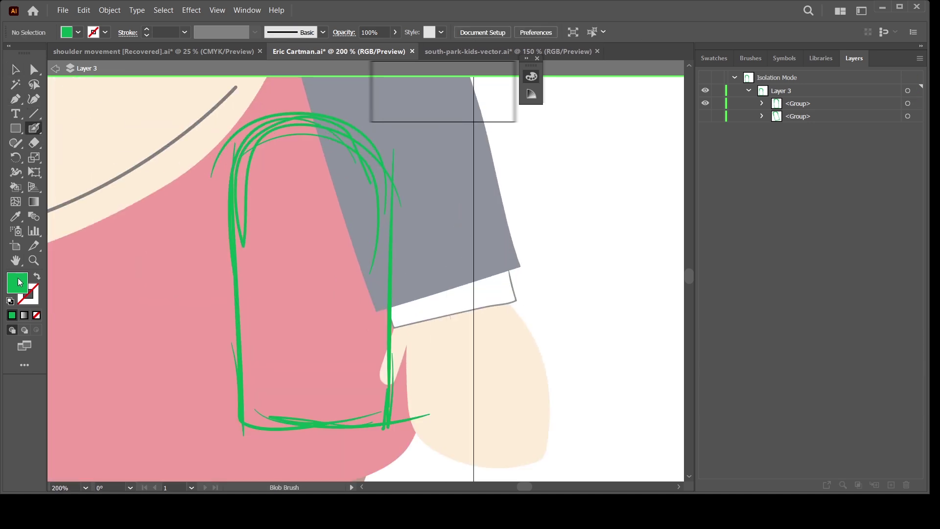
Trace the upright sleeve sketch with a closed outline in the jacket's red using the Blob Brush
double_click(19, 282)
left_click(296, 32)
left_click_drag(384, 375, 381, 369)
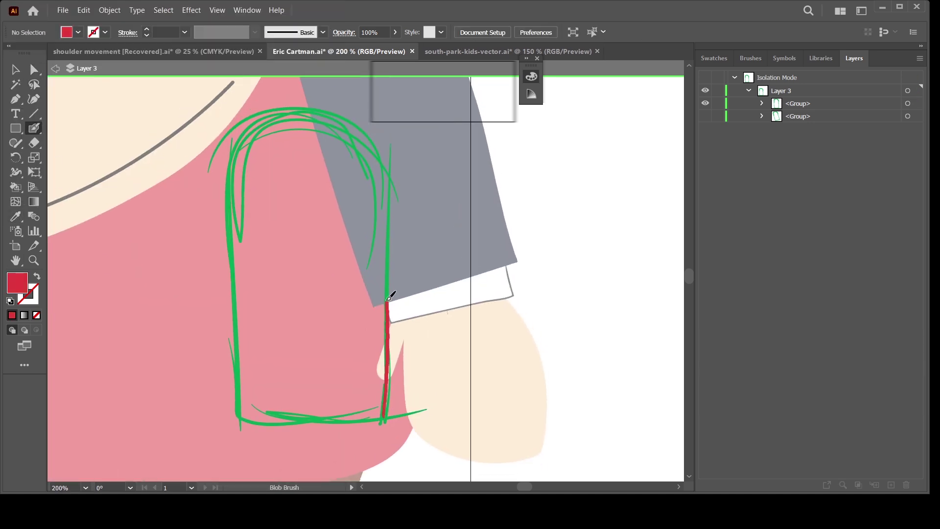
left_click_drag(240, 351, 240, 415)
scroll(527, 477, "down", 2)
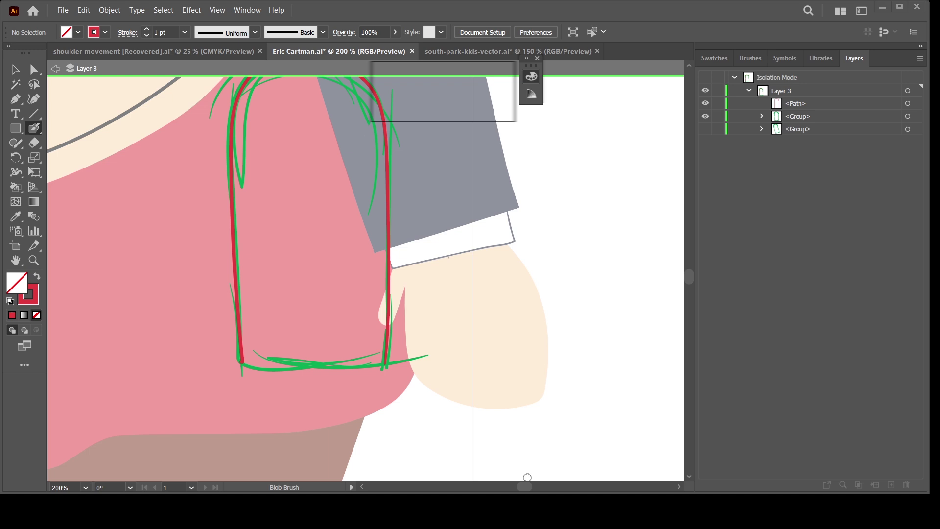
left_click_drag(383, 362, 386, 361)
left_click(331, 370)
Fill the traced sleeve outline with the same red using Live Paint, and hide the green sketch
key("k")
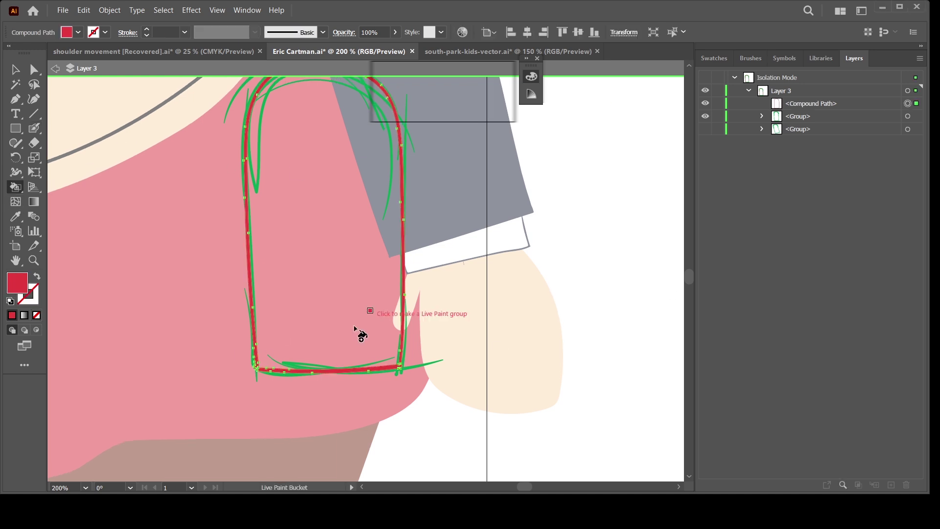
left_click(361, 336)
key("ctrl+minus")
key("ctrl+minus")
key("a")
left_click(493, 288)
left_click(706, 117)
left_click(328, 275)
key("v")
left_click(492, 32)
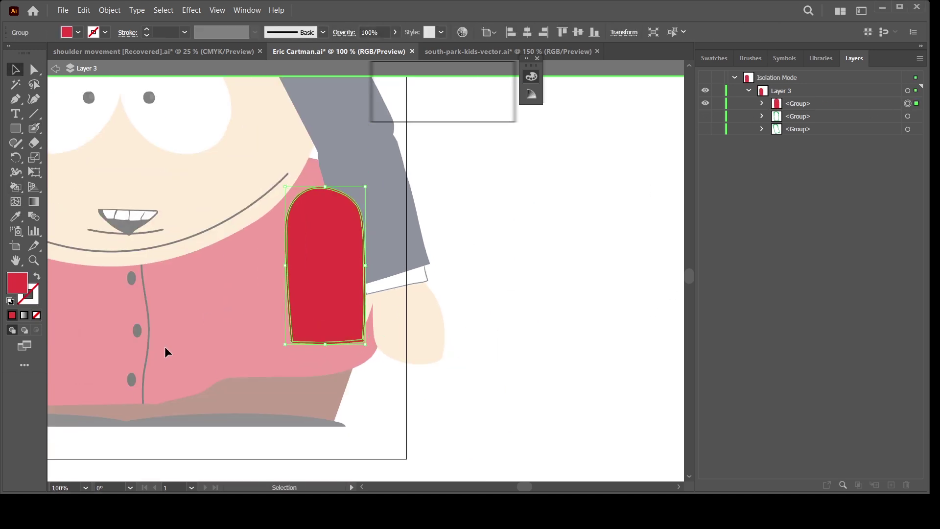
Create a new art brush from the filled red sleeve shape
left_click(473, 187)
key("a")
left_click(340, 284)
key("v")
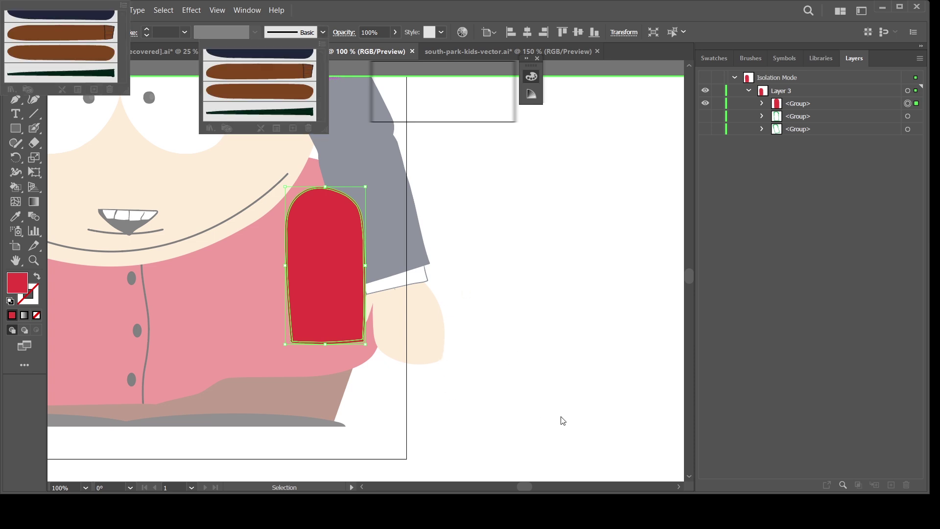
left_click(526, 234)
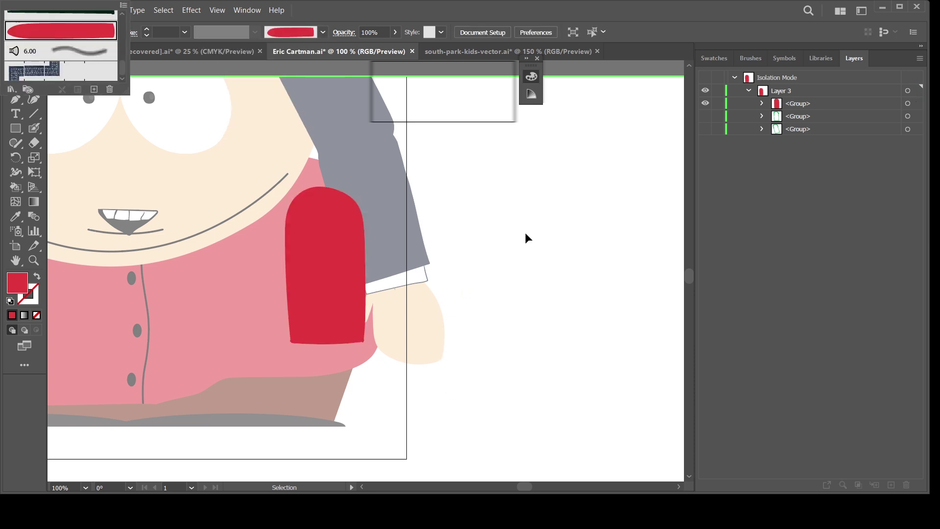
left_click_drag(496, 338, 589, 333)
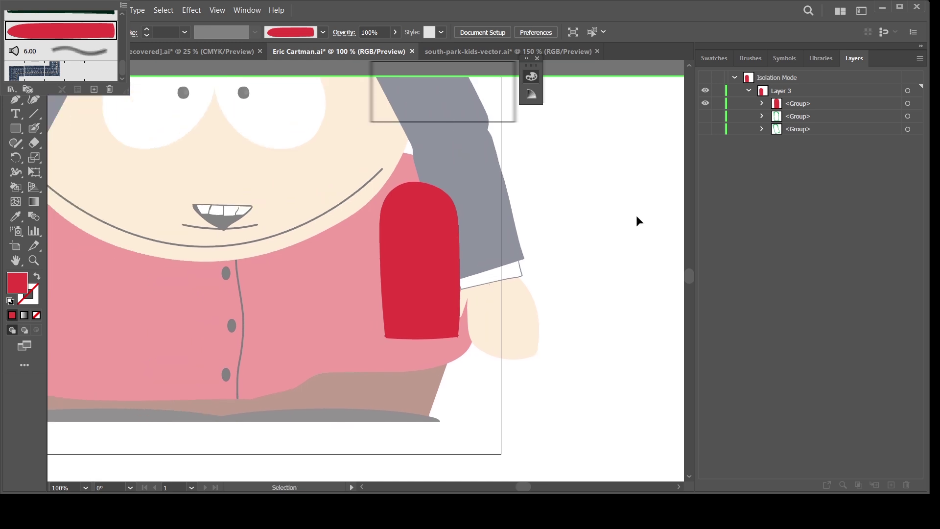
Exit isolation, hide Layer 3, and unlock and expand the Character layer with its +Frontal group
double_click(637, 218)
left_click(705, 78)
key("ctrl+minus")
left_click(748, 142)
left_click(784, 142)
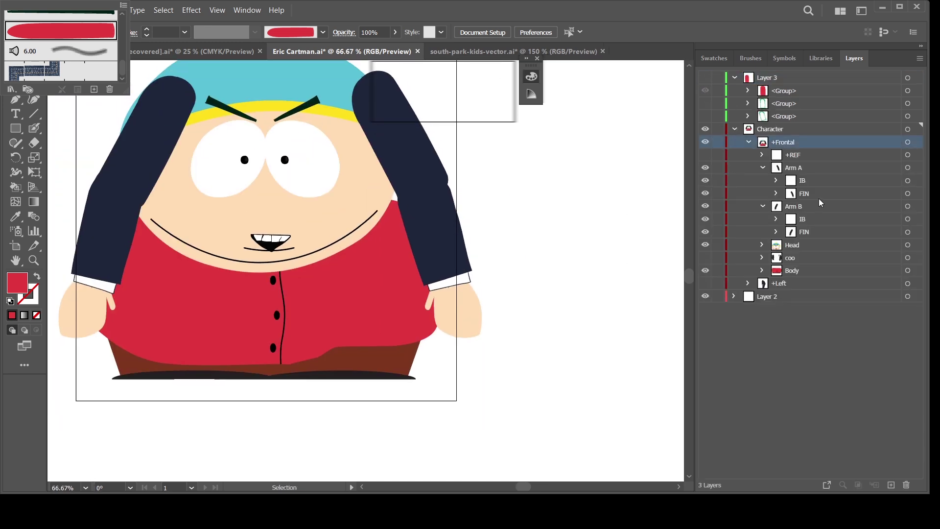
Move Arm A and Arm B inward and down over the body, shifting Arm B about 11 mm each way
left_click(908, 168)
left_click_drag(434, 279, 414, 289)
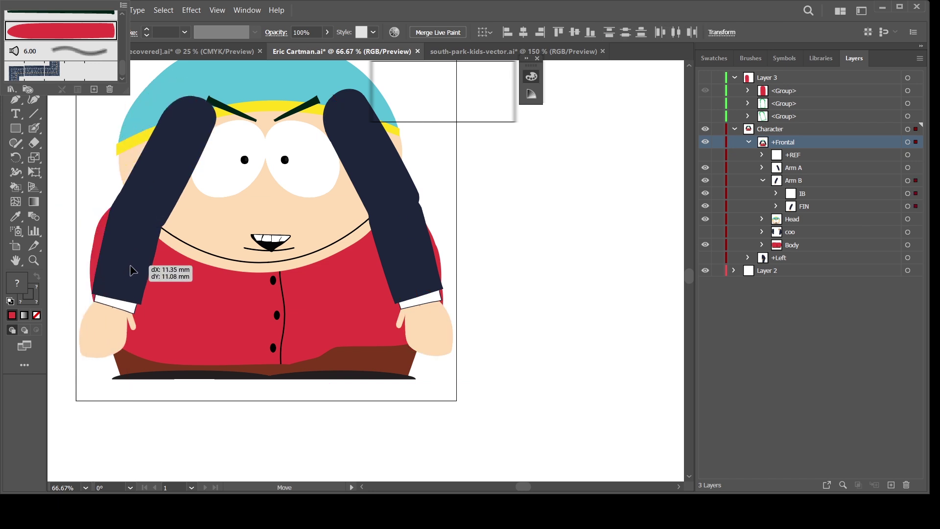
left_click(564, 296)
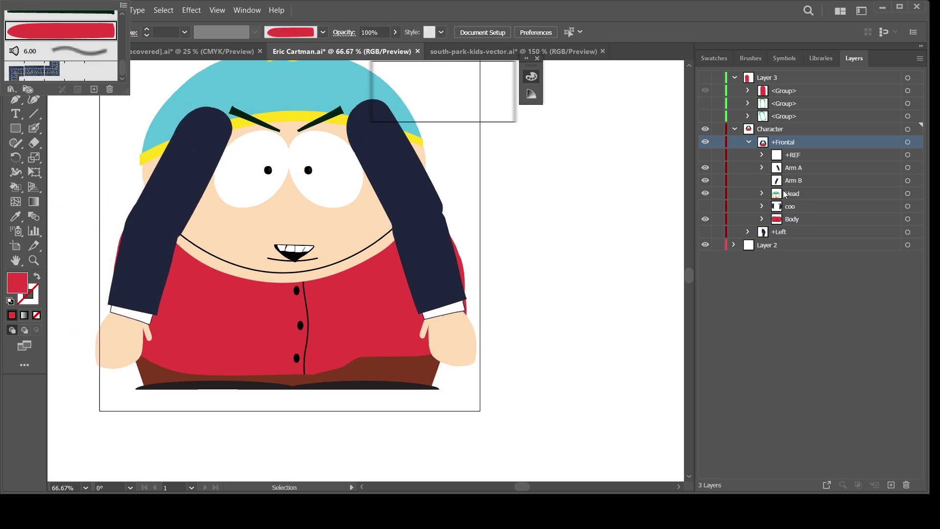
Isolate the Arm A group and expand its FIN subgroup to list the arm poses
left_click(811, 167)
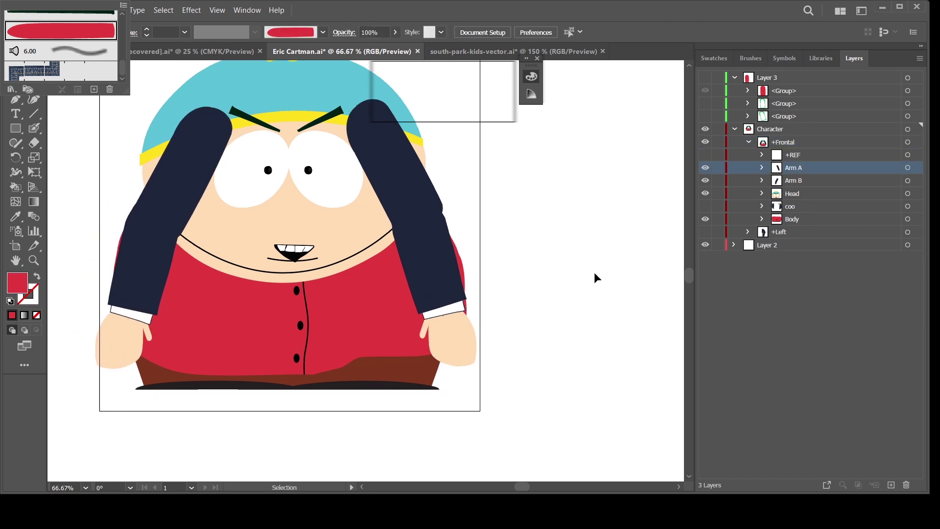
left_click(777, 194)
left_click(777, 194)
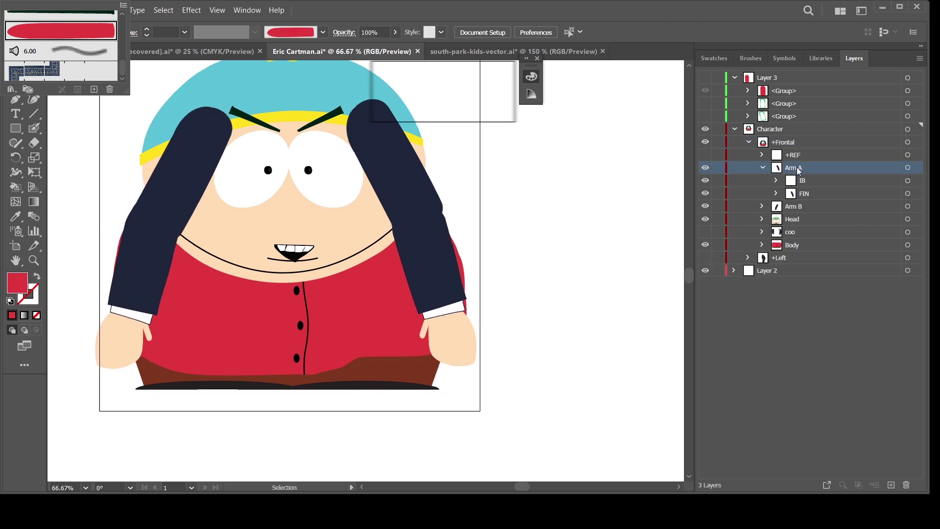
left_click(919, 58)
left_click(828, 162)
left_click(761, 117)
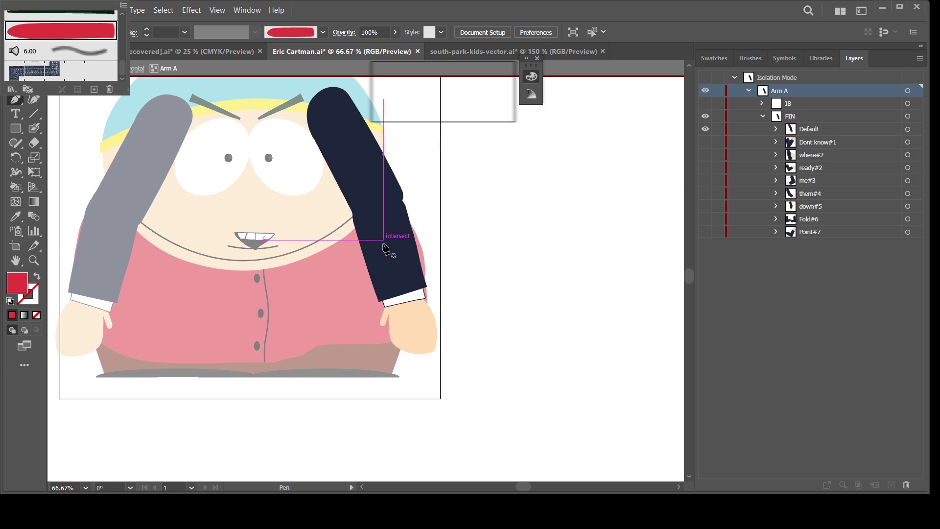
Draw a Pen path along Arm A's forearm to the wrist and apply the red sleeve art brush to it
key("v")
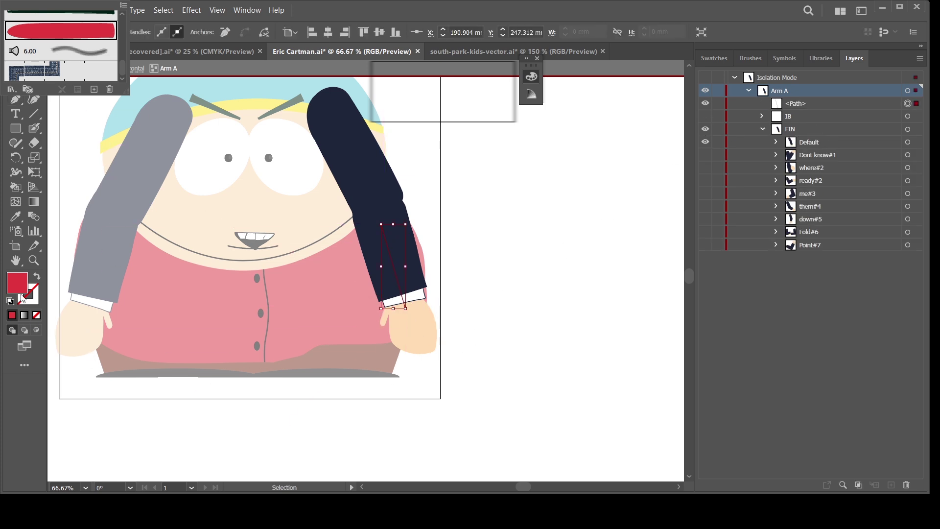
left_click(916, 104)
left_click(323, 33)
left_click(260, 66)
left_click(491, 247)
scroll(410, 274, "up", 1)
Delete the two dark arm paths from Arm A's Default pose, keeping the Palm group
left_click(776, 143)
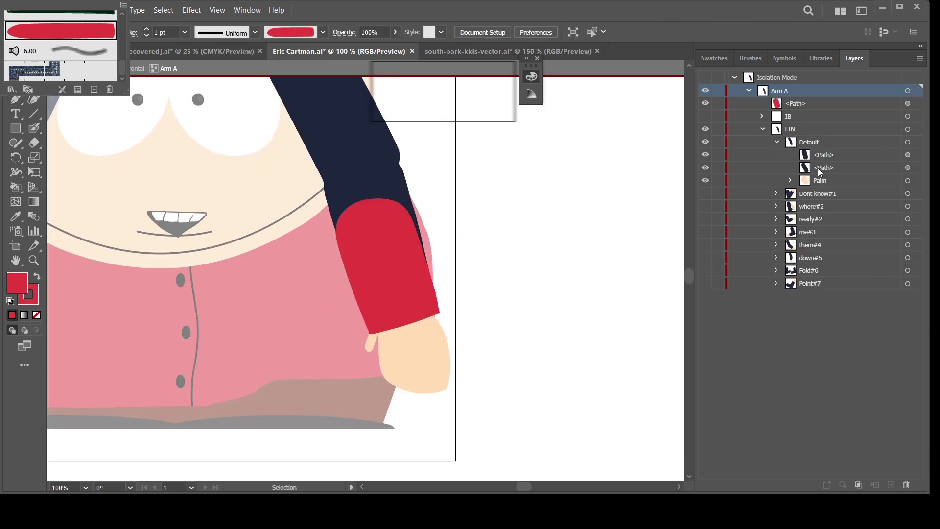
left_click(817, 156)
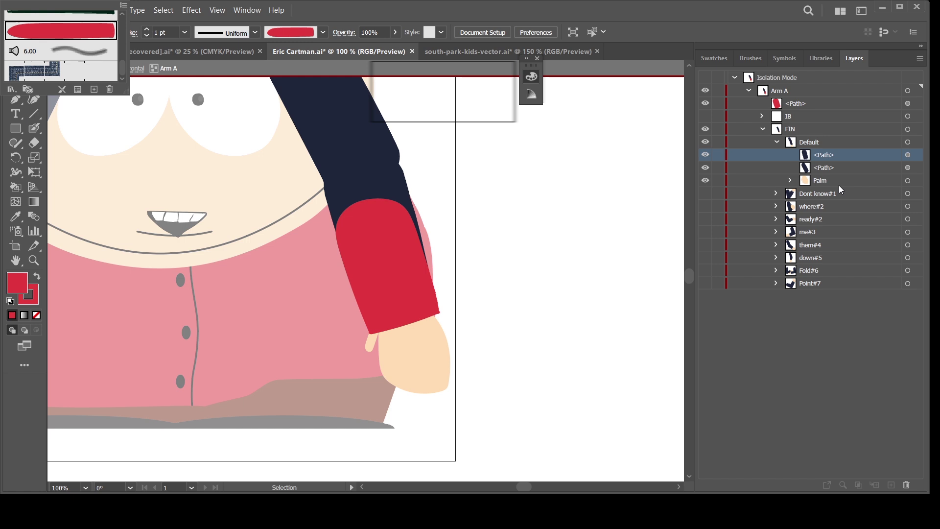
left_click(907, 485)
Adjust the red sleeve path's upper and wrist anchor points so the sleeve fits the shoulder and hand
key("a")
left_click(366, 201)
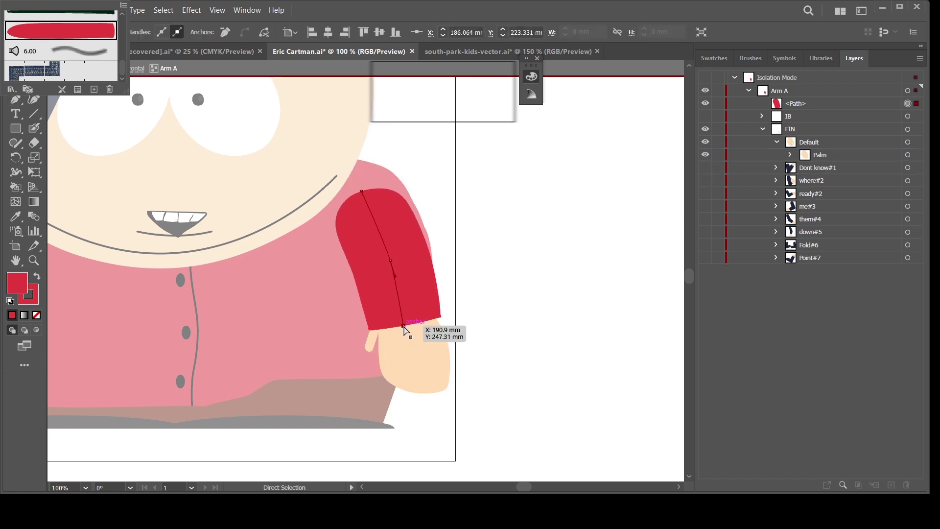
left_click(487, 285)
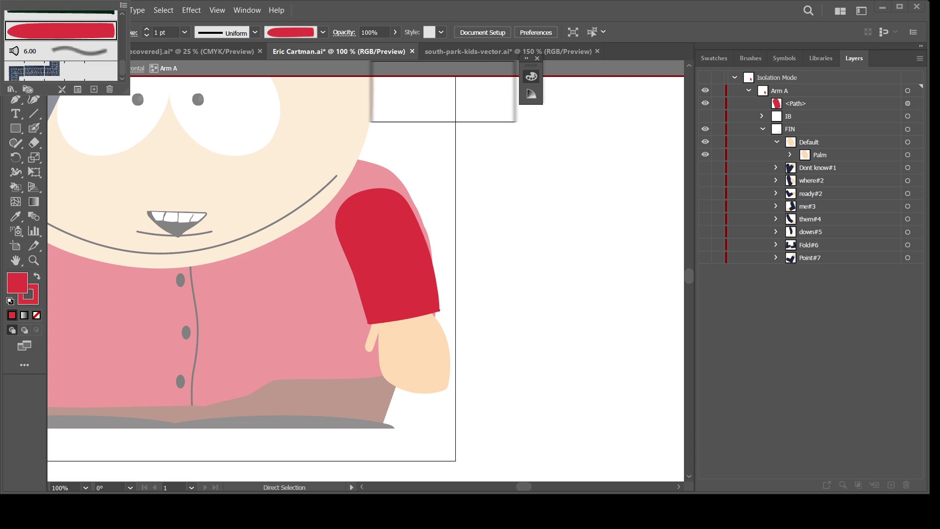
key("ctrl+minus")
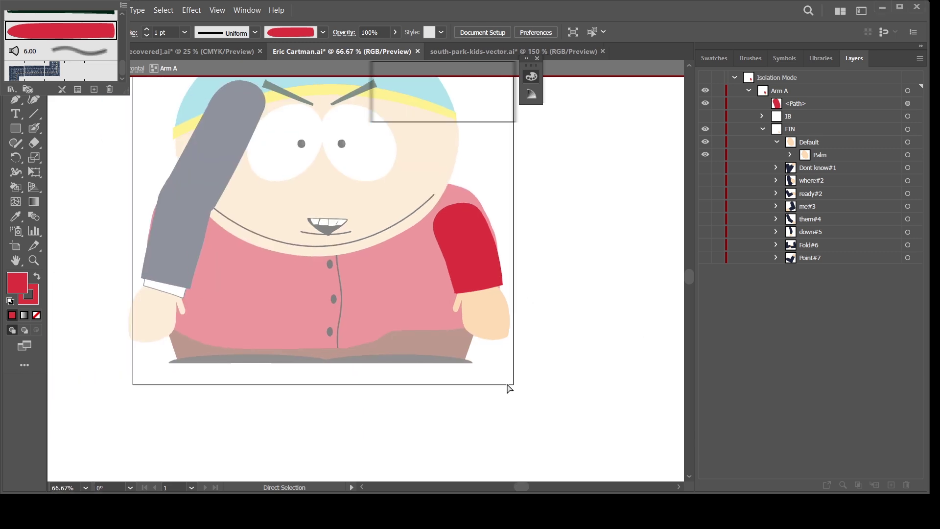
Exit isolation to hide Arm B, and isolate the Arm A group again
double_click(571, 349)
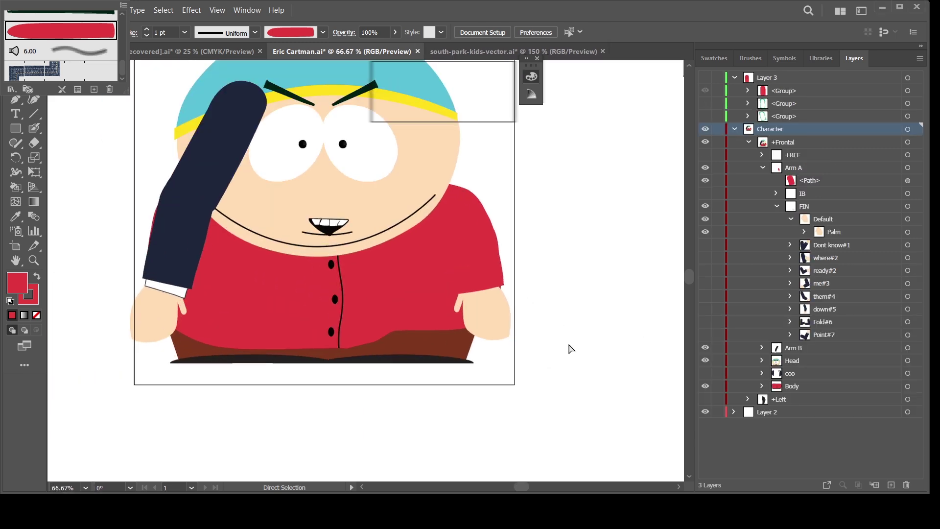
left_click(763, 168)
left_click(705, 180)
key("ctrl+plus")
left_click(795, 169)
left_click_drag(606, 336, 527, 355)
left_click(920, 58)
left_click(862, 151)
Copy the red sleeve path into Arm A's Default pose and collapse that pose
left_click(748, 91)
left_click_drag(799, 105, 810, 142)
left_click(776, 142)
Hide the Default pose and show the Dont know#1 pose of Arm A
left_click(705, 142)
left_click(705, 155)
left_click_drag(521, 258, 498, 317)
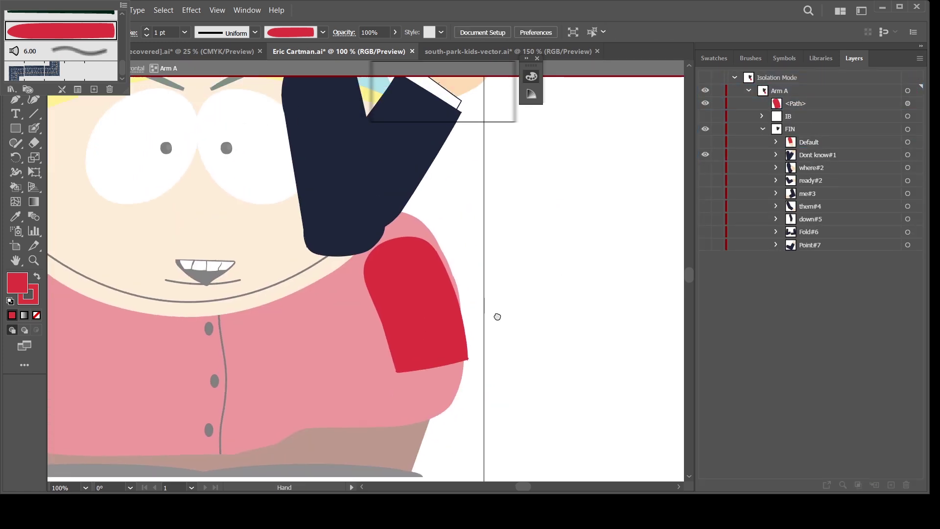
key("ctrl+minus")
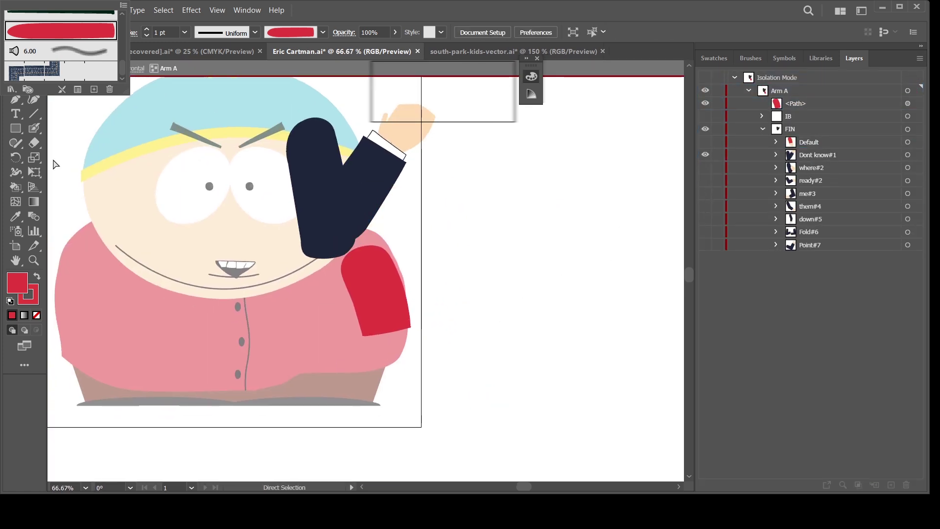
left_click(705, 181)
left_click_drag(706, 181, 705, 168)
Move the Dont know#1 pose down and outward so its arm overlaps the red sleeve
left_click(908, 155)
left_click_drag(347, 217, 376, 330)
left_click(618, 267)
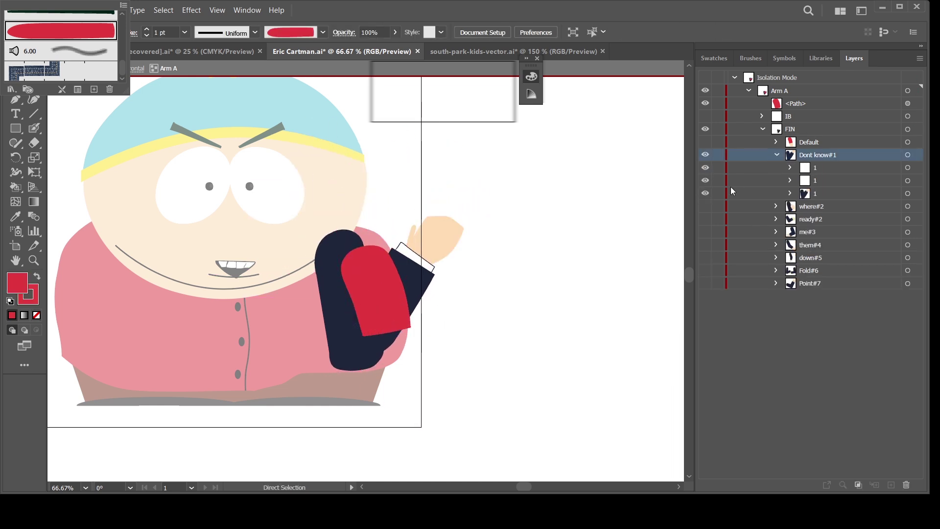
Delete the dark sleeve and white cuff artwork from the Dont know#1 pose, keeping only the hand
left_click(856, 230, "shift")
key("Delete")
key("ctrl+plus")
key("ctrl+plus")
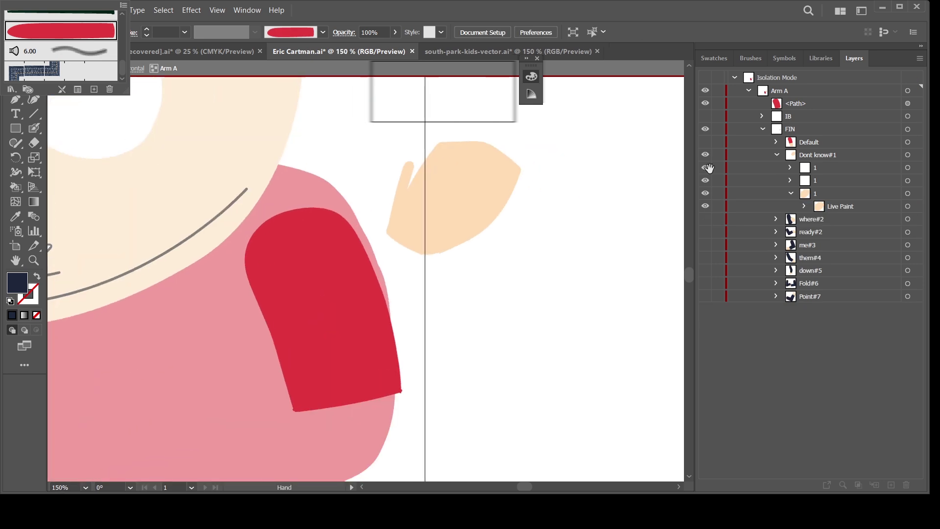
Bend the red sleeve path up to the wrist of the Dont know#1 hand and copy the path into that pose
left_click_drag(369, 357, 421, 250)
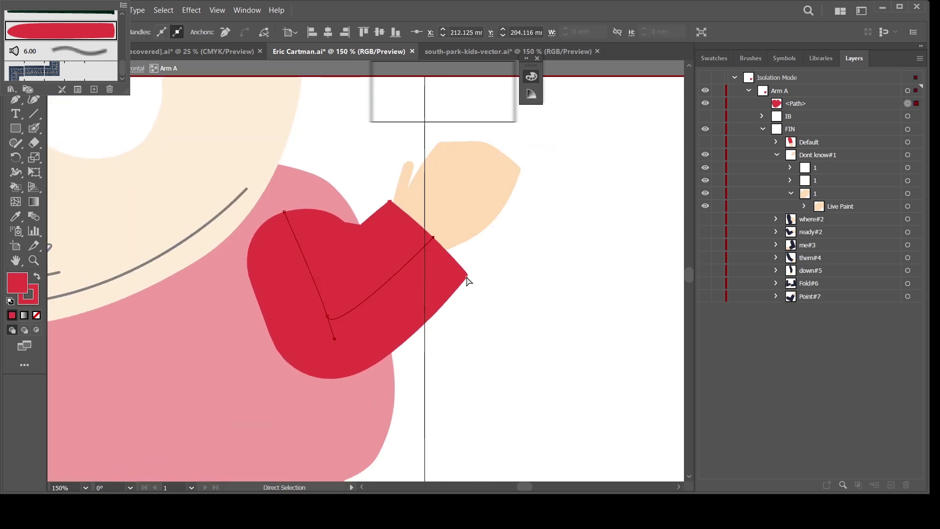
left_click_drag(467, 277, 402, 307)
left_click_drag(368, 266, 359, 267)
left_click(448, 315)
key("ctrl+minus")
key("ctrl+minus")
left_click_drag(447, 315, 486, 307)
left_click_drag(803, 104, 824, 202)
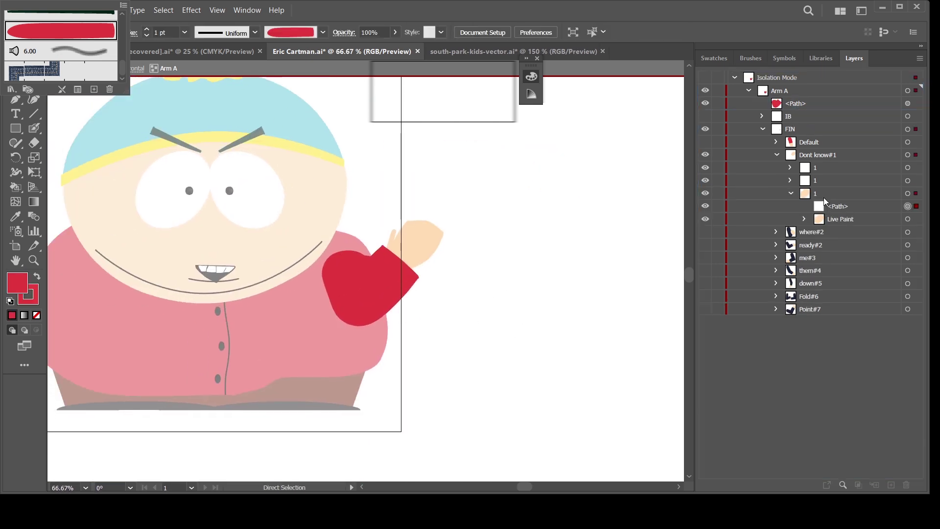
Leave Arm A's isolation to check the sleeve on the full-colour character and isolate Arm A again
key("Escape")
key("ctrl+plus")
left_click(811, 169)
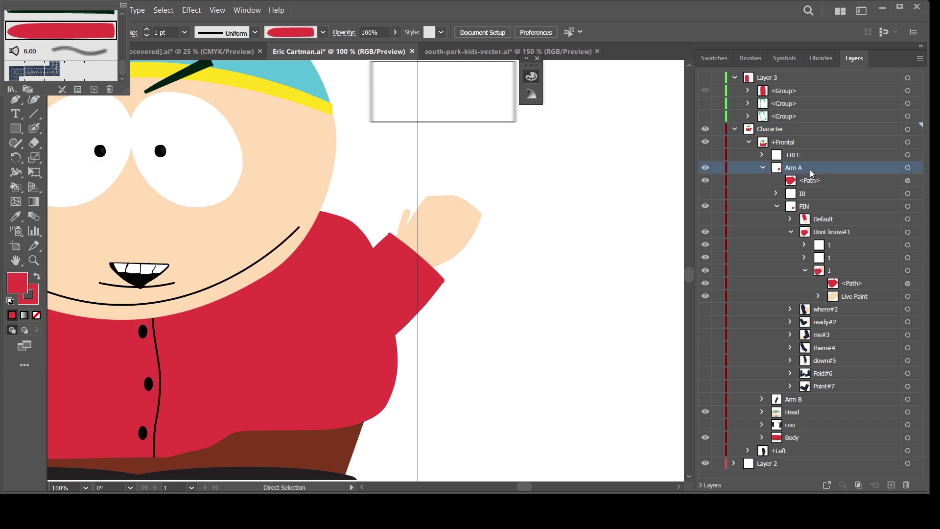
double_click(811, 169)
key("ctrl+plus")
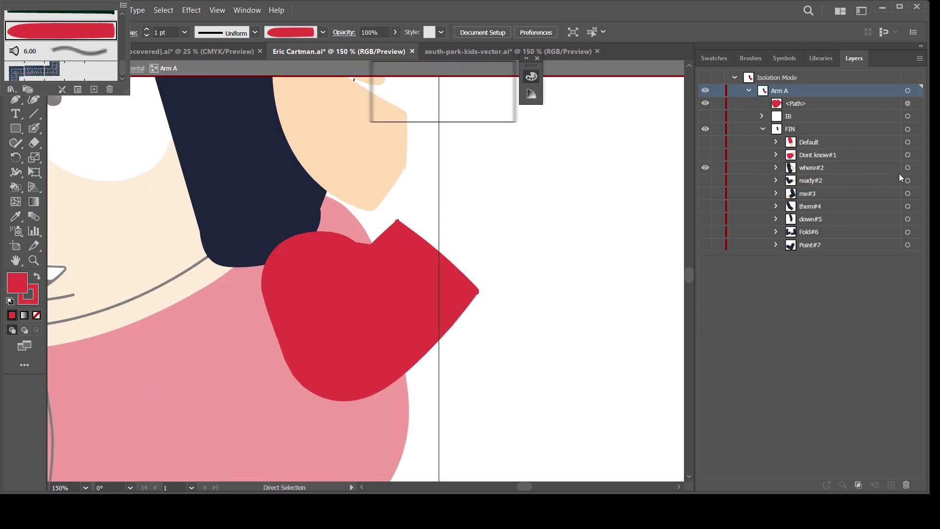
Move the where#2 pose down and outward so its hand sits at the end of the red sleeve
left_click(909, 168)
left_click_drag(318, 184, 444, 359)
left_click(583, 294)
Delete the dark sleeve and white cuff artwork from the where#2 pose, keeping only the hand
left_click(817, 155)
left_click(777, 167)
left_click(791, 219)
left_click(838, 245)
left_click(839, 257, "shift")
left_click(907, 485)
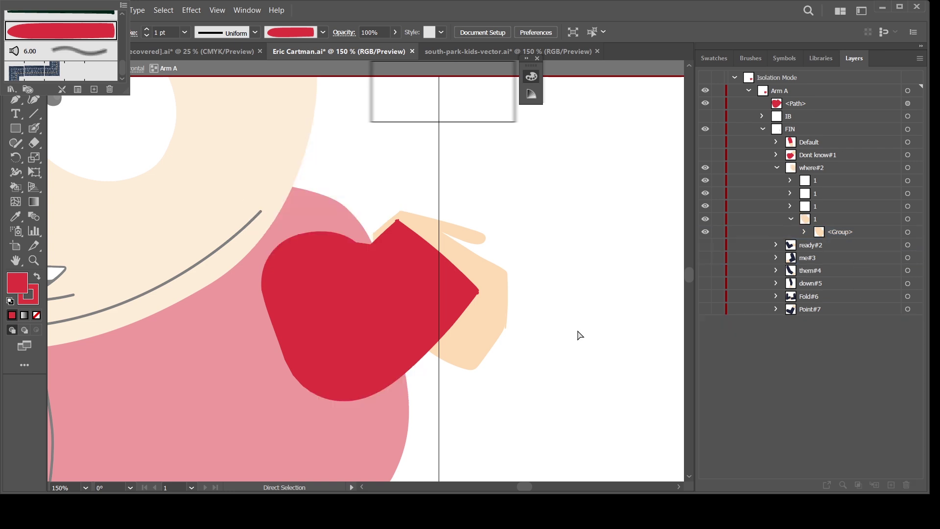
Pull the red sleeve's end in to the where#2 wrist and copy the path beneath that pose's hand group
mouse_move(443, 255)
left_mouse_down()
mouse_move(433, 279)
mouse_move(427, 256)
left_mouse_up()
left_click_drag(342, 338, 374, 342)
key("ctrl+z")
left_click_drag(796, 104, 833, 237)
left_click(705, 104)
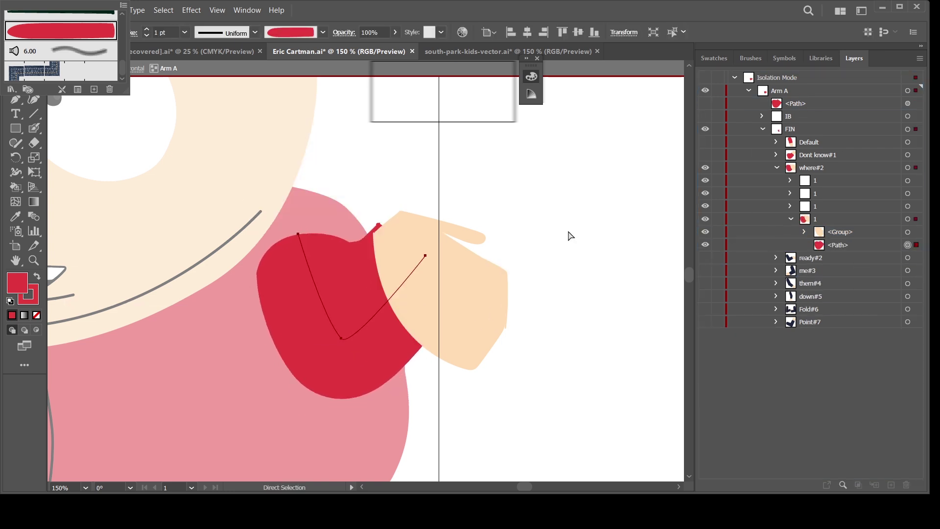
Hide the where#2 pose, show ready#2 and move it down about 49 mm so its hand meets the red sleeve
double_click(569, 235)
scroll(425, 260, "down", 3)
key("ctrl+equal")
left_click(793, 167)
left_click(705, 167)
left_click(705, 181)
left_click(908, 180)
left_click_drag(430, 251, 428, 294)
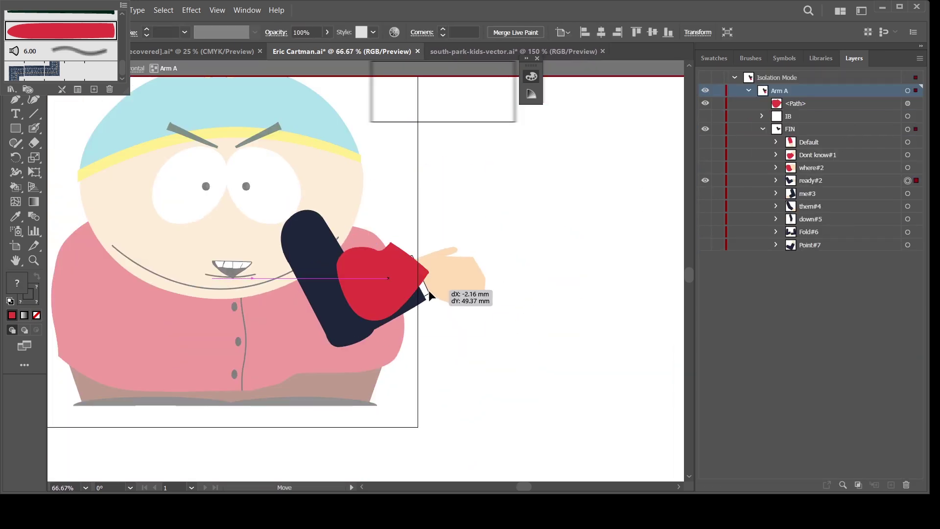
Reshape the red sleeve path to end at the ready#2 wrist and copy it into that pose
left_click(776, 180)
left_click(791, 232)
left_click_drag(391, 243, 415, 256)
left_click_drag(429, 272, 435, 300)
left_click_drag(796, 104, 833, 237)
Hide the ready#2 pose, show me#3 and move its arm down onto the red sleeve
left_click(777, 180)
left_click(705, 180)
left_click(705, 193)
left_click_drag(324, 168, 364, 238)
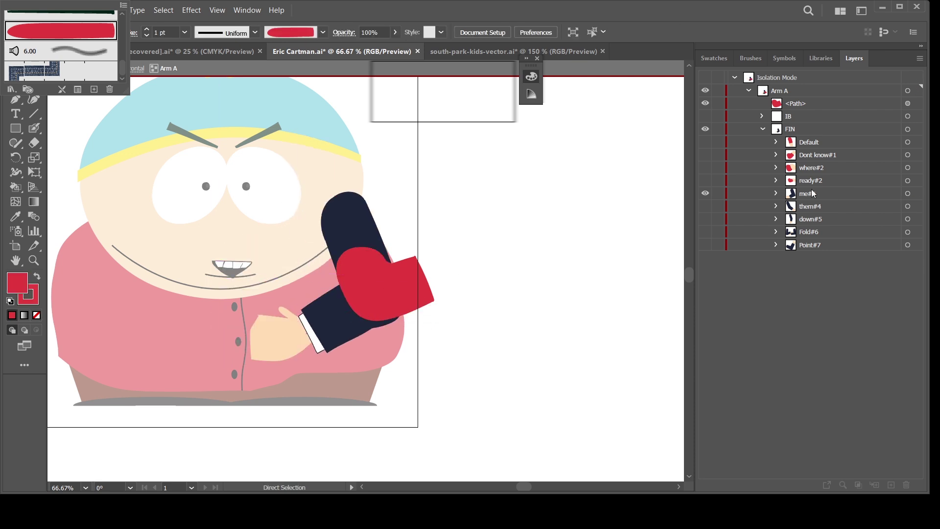
Bend the red sleeve path across the body to the me#3 wrist and remove the path's fill
left_click(777, 193)
left_click_drag(425, 278, 309, 334)
left_click_drag(374, 307, 395, 333)
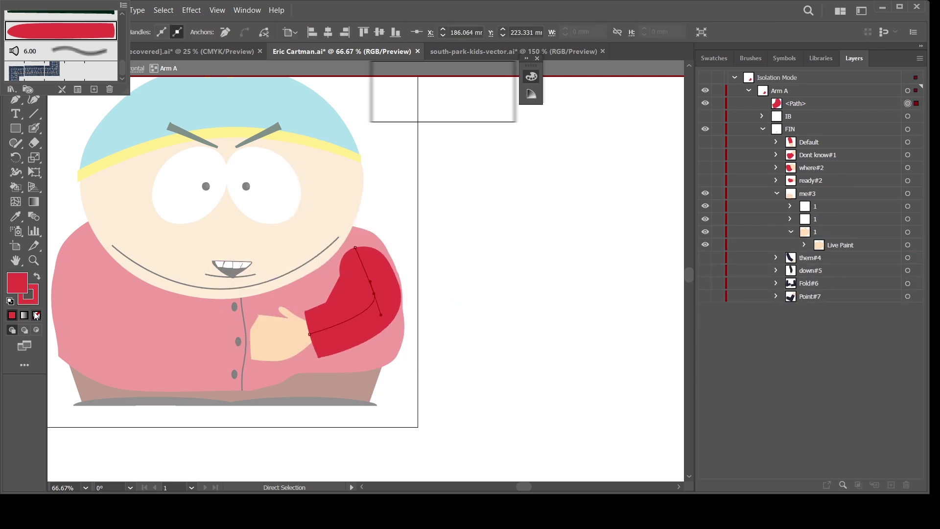
key("slash")
left_click(375, 294)
Refine the red sleeve's curve around the me#3 elbow and wrist and copy the path into that pose
key("ctrl+equal")
key("ctrl+equal")
key("ctrl+equal")
left_click_drag(262, 410, 388, 335)
left_click_drag(368, 272, 331, 287)
key("ctrl+minus")
key("ctrl+minus")
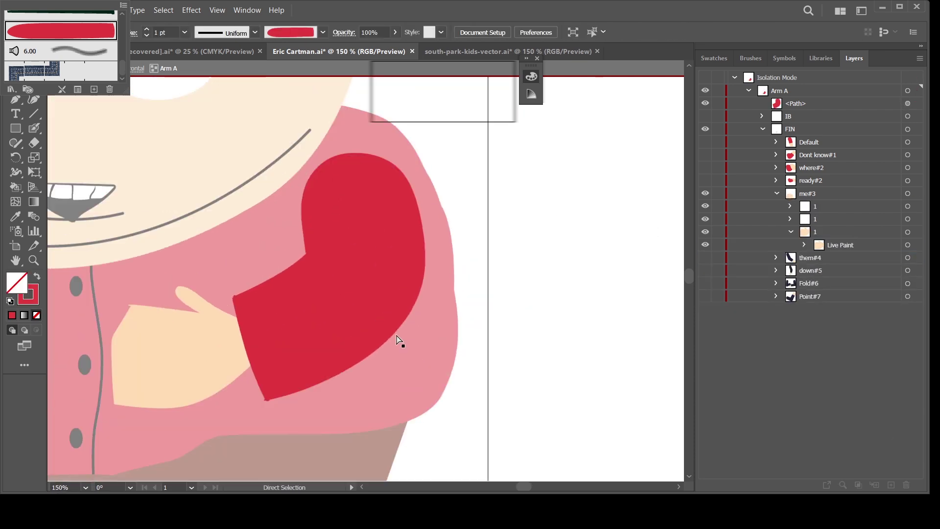
left_click_drag(176, 357, 196, 357)
left_click_drag(796, 104, 832, 238)
Hide the me#3 pose, show them#4 and move its arm down onto the red sleeve
left_click(777, 193)
left_click(705, 194)
left_click(705, 206)
left_click(908, 207)
left_click_drag(422, 276, 408, 325)
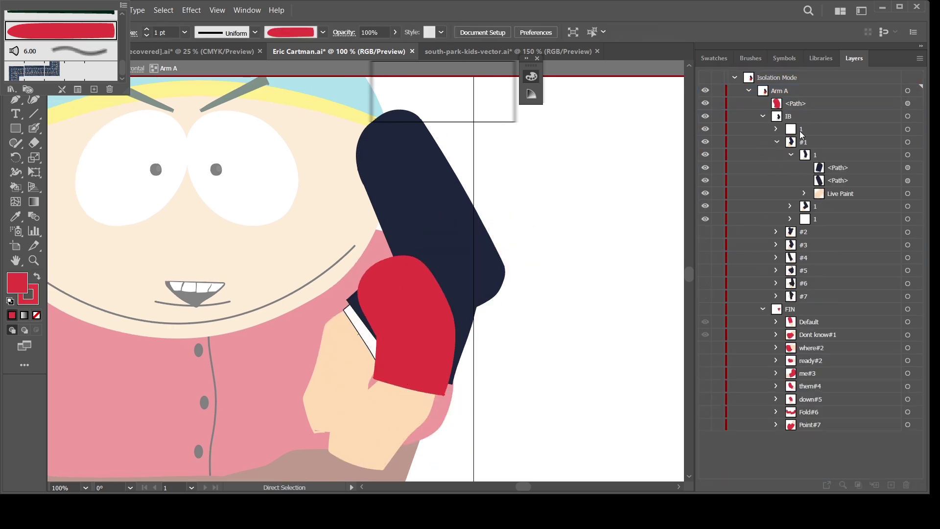
Fit the red sleeve's end to the wrist in in-between pose #1 and switch the visibility of its arm drawings
left_click_drag(385, 377, 361, 358)
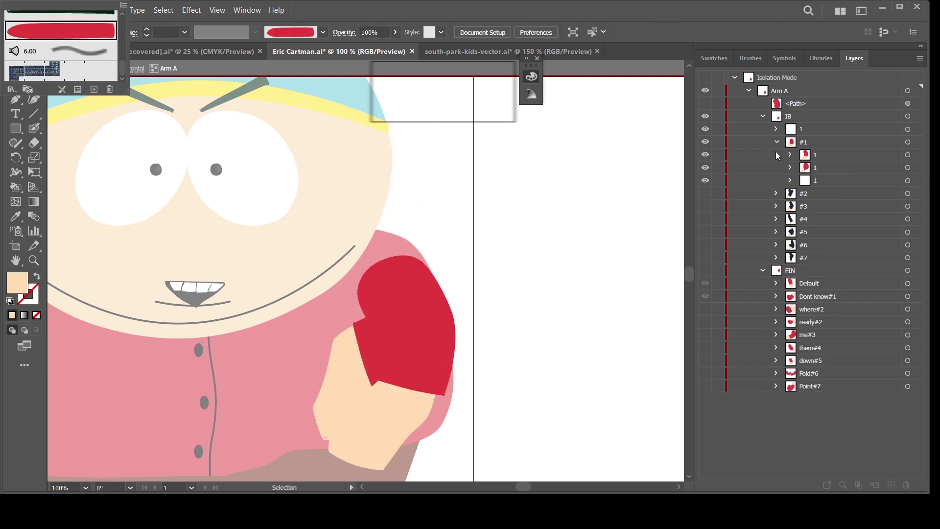
left_click_drag(706, 147, 705, 154)
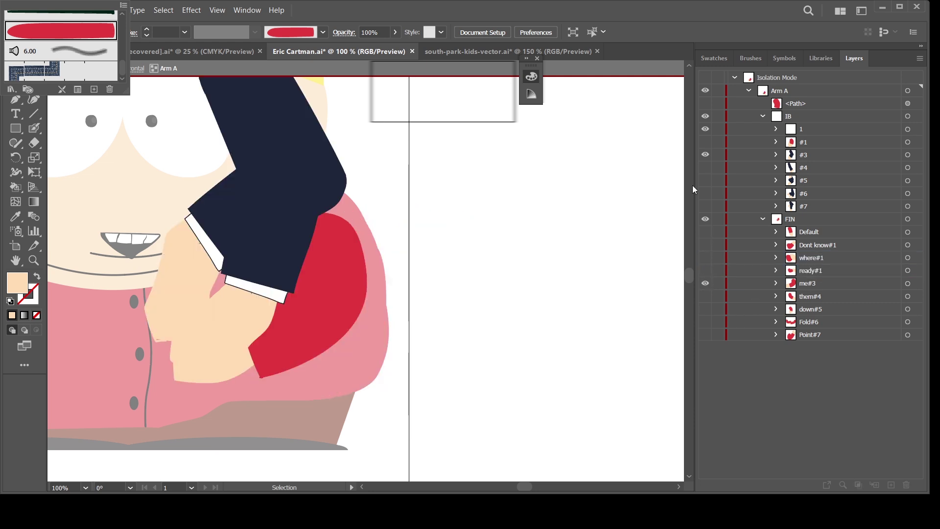
Name the copied in-between pose #3 and adjust the hand and sleeve anchors of its arm drawings against the me#3 pose
double_click(814, 154)
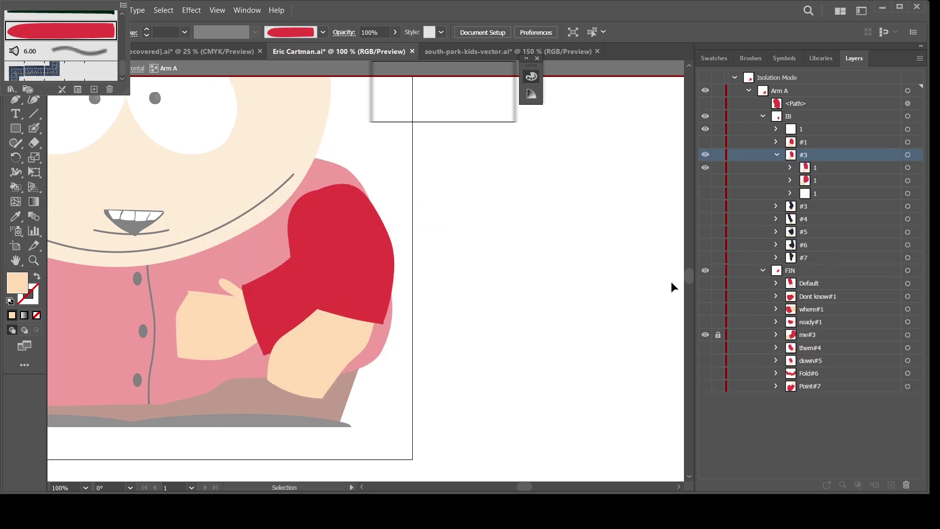
key("a")
left_click_drag(466, 271, 374, 326)
key("v")
left_click_drag(487, 258, 231, 416)
left_click_drag(336, 379, 326, 382)
key("ctrl+z")
key("a")
left_click_drag(482, 247, 333, 359)
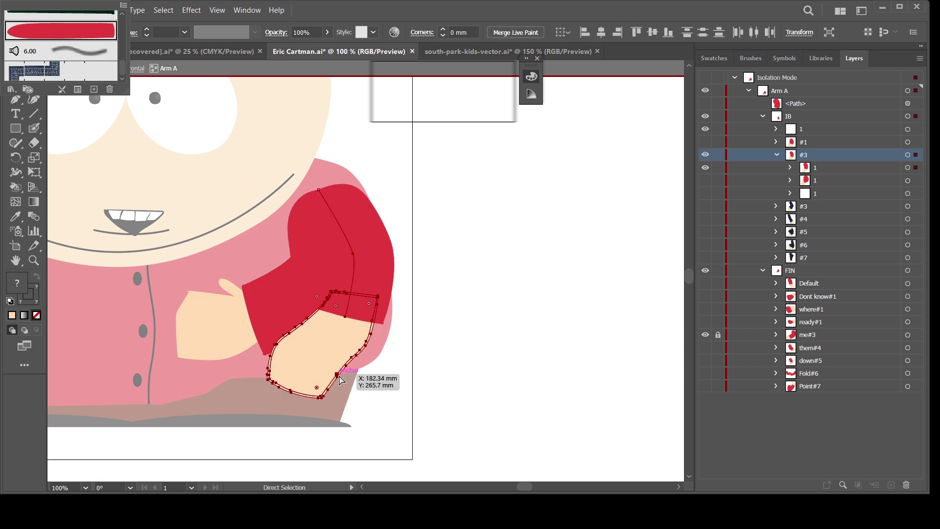
left_click_drag(411, 157, 303, 212)
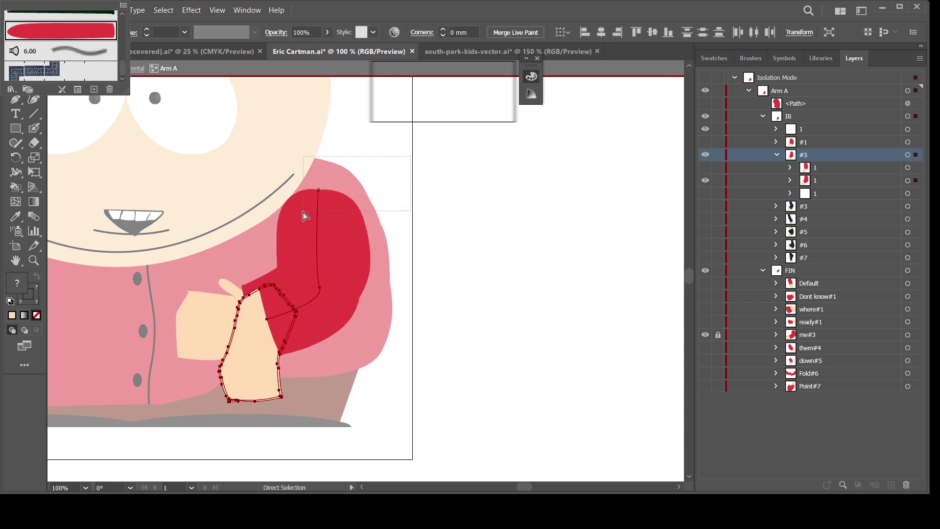
left_click(594, 214)
Hide the new red in-between pose #3, delete the old dark #3 and show in-between pose #4
left_click(705, 193)
left_click(777, 155)
left_click(705, 167)
left_click(705, 155)
left_click(813, 168)
left_click(907, 485)
left_click(705, 167)
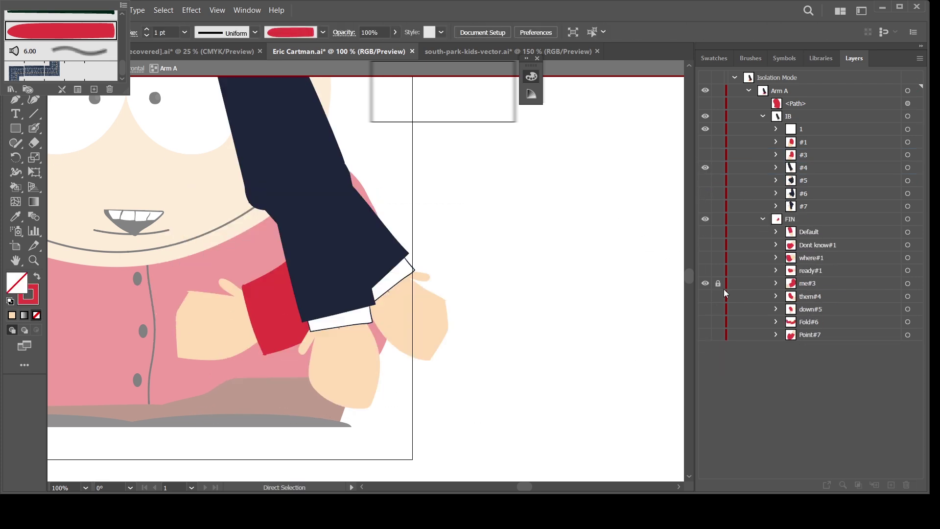
Hide the me#3 pose, show them#4 as the reference and lock the Default pose
left_click(706, 284)
left_click(705, 296)
left_click(907, 296)
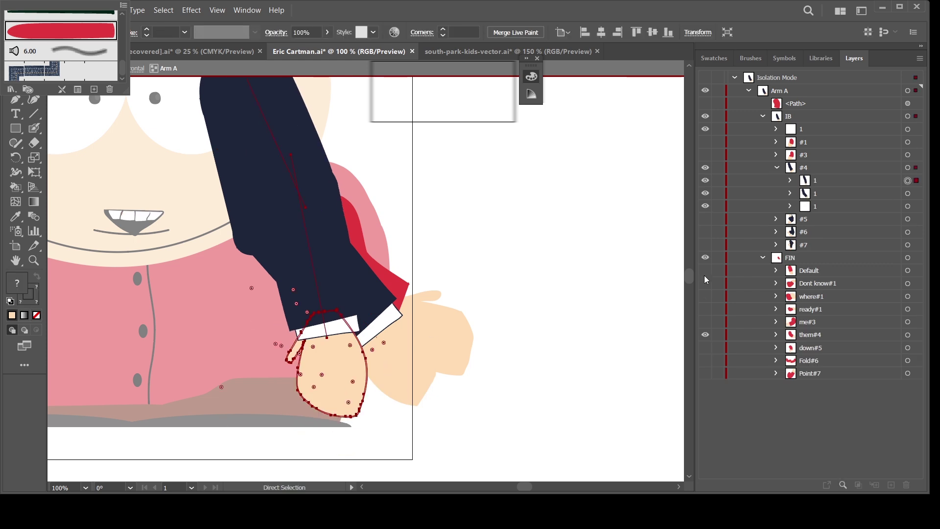
left_click(718, 271)
Move the in-between pose #4 artwork and its first hand into line between the reference arms, hiding the second arm drawing
left_click(907, 168)
left_click_drag(416, 385, 419, 371)
left_click(662, 331)
left_click(705, 194)
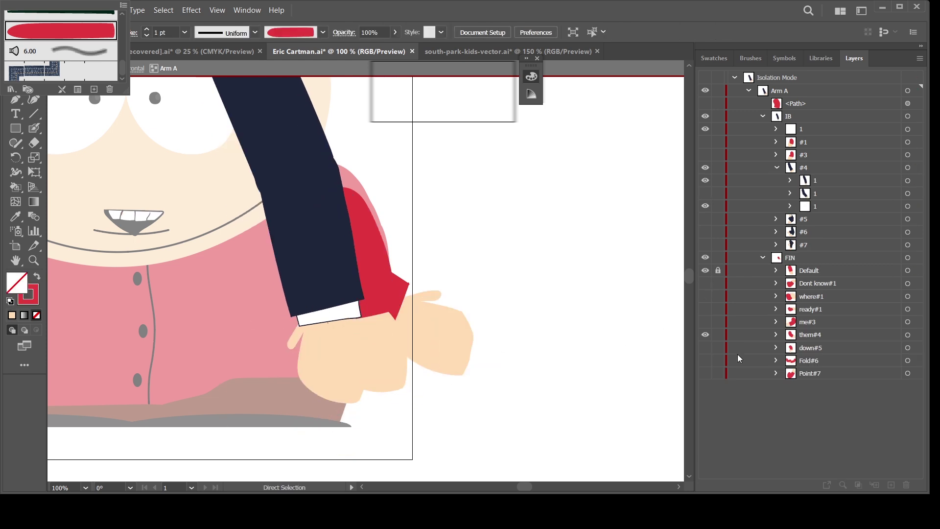
left_click(908, 180)
left_click_drag(350, 392, 386, 387)
left_click(790, 181)
Fit the red sleeve's end to the first wrist of in-between pose #4 and delete the dark sleeve paths there
left_click_drag(359, 324, 361, 328)
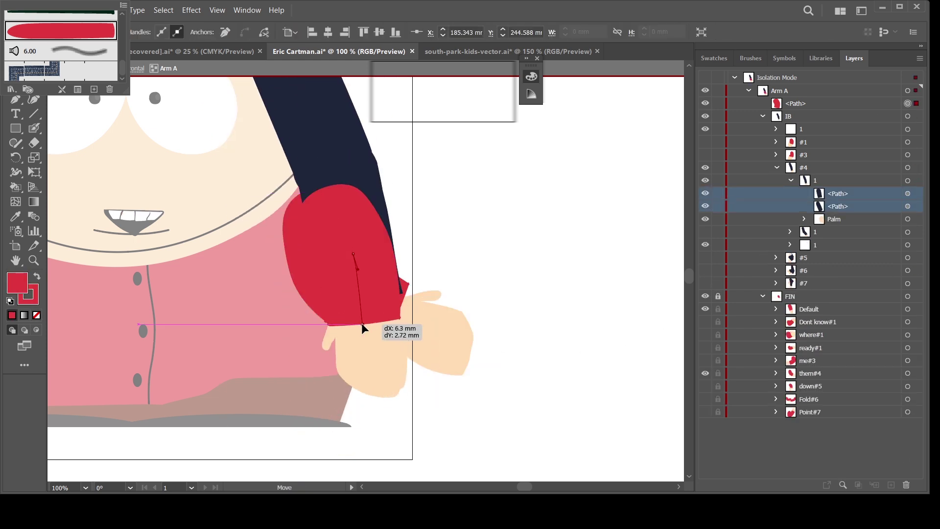
left_click(908, 207)
key("Delete")
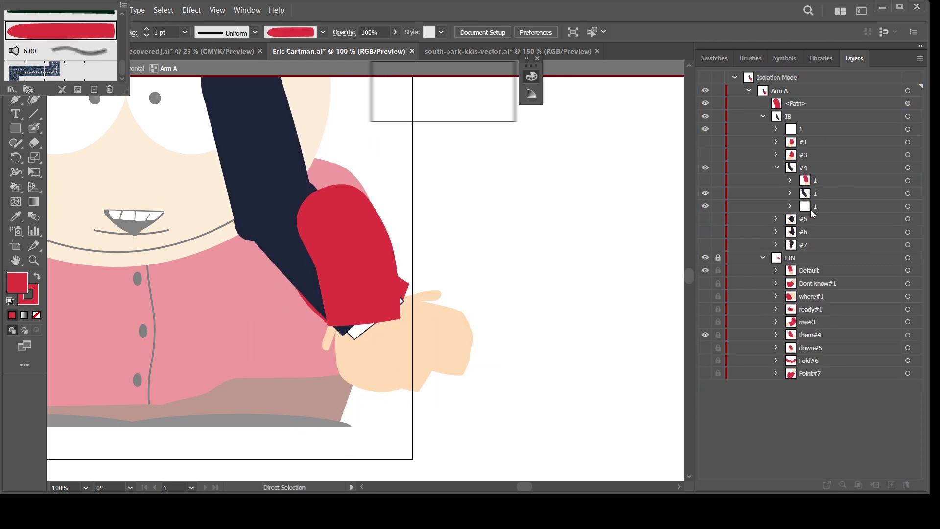
left_click(384, 331)
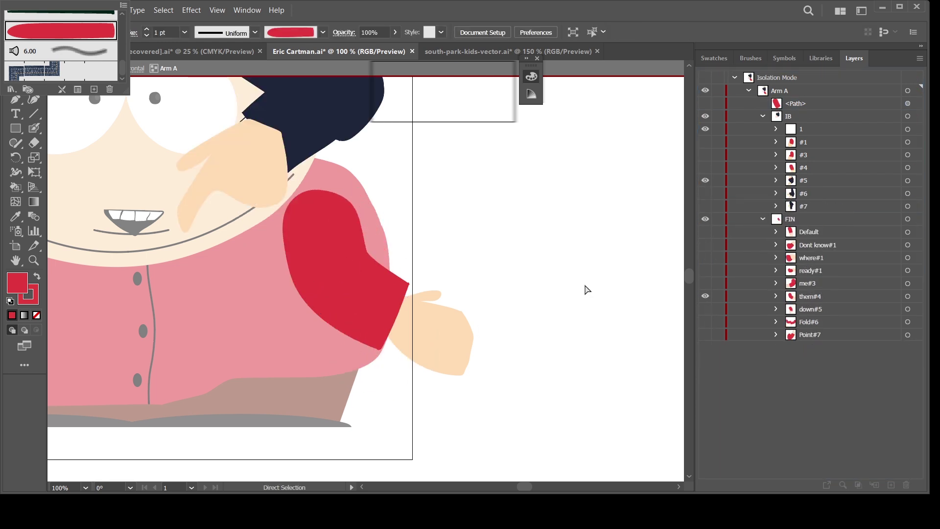
Fit the red sleeve's end to the raised hand's wrist in in-between pose #5, and hide poses #5 and #4
scroll(689, 325, "up", 1)
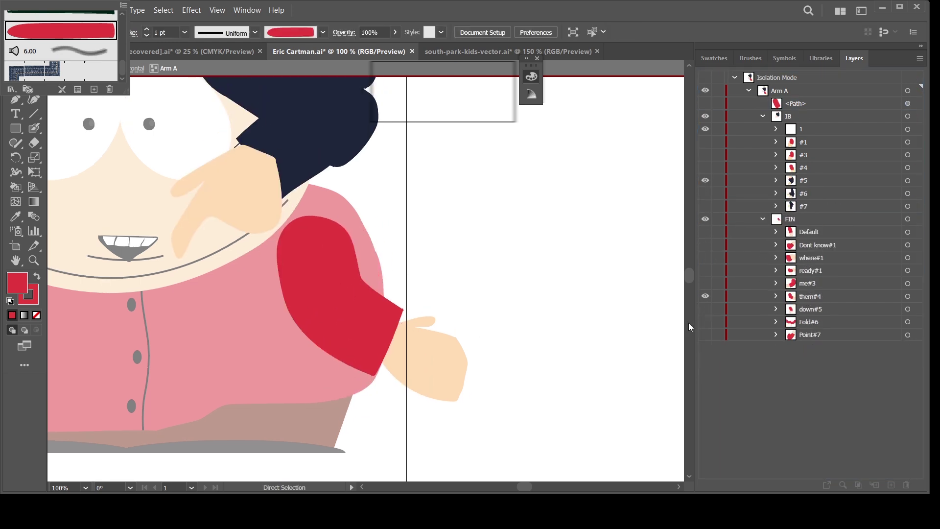
left_click_drag(541, 366, 566, 413)
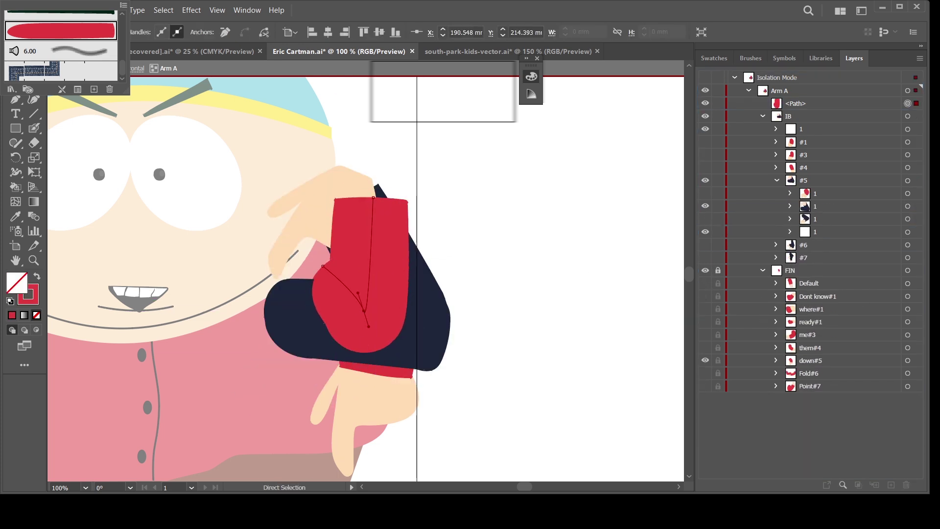
left_click_drag(368, 204, 357, 211)
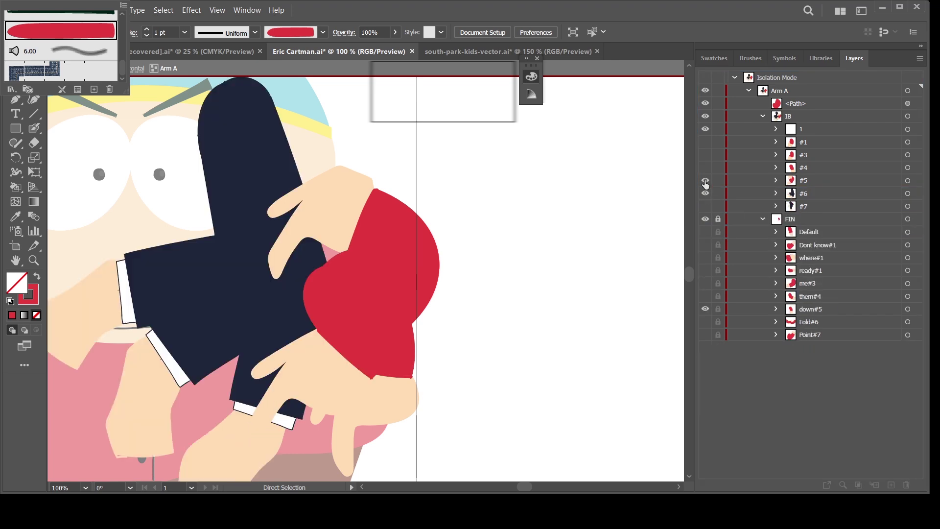
left_click(706, 181)
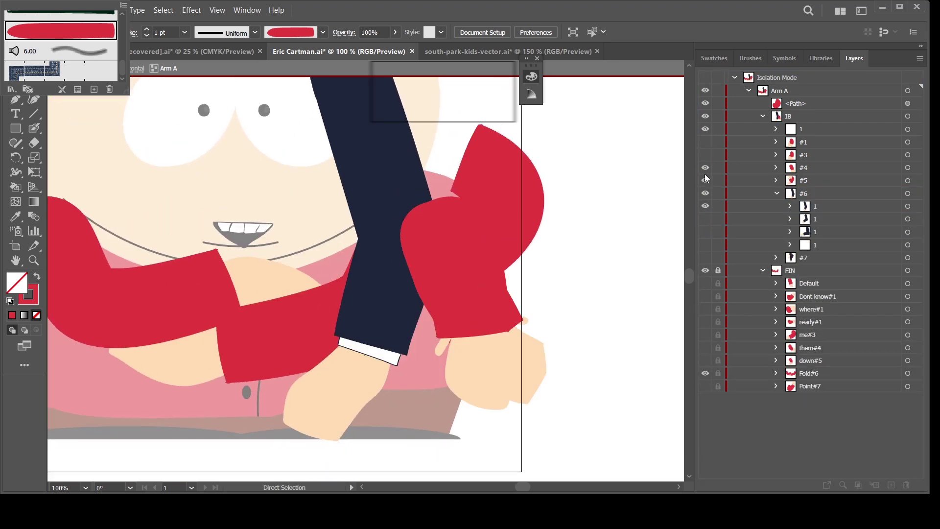
left_click(705, 168)
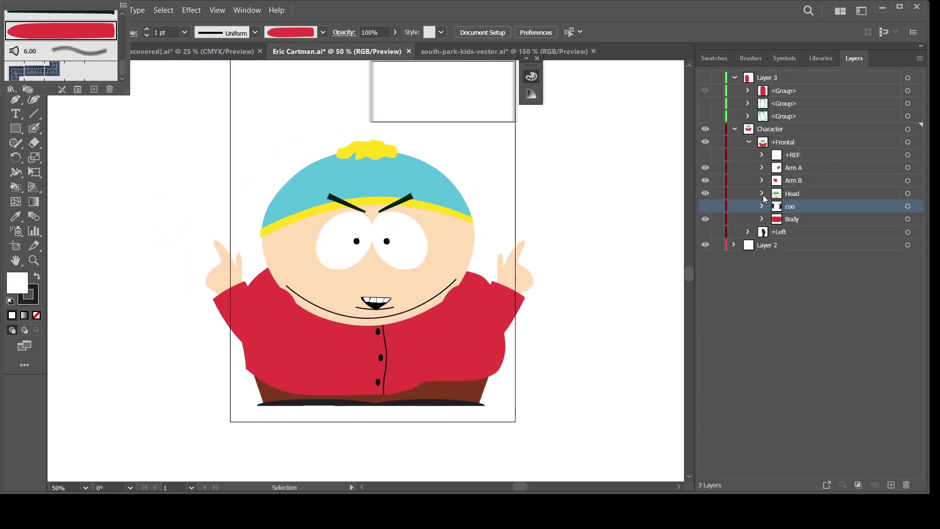
Expand the frontal Head group and collapse its Mouth Shapes group
left_click(762, 194)
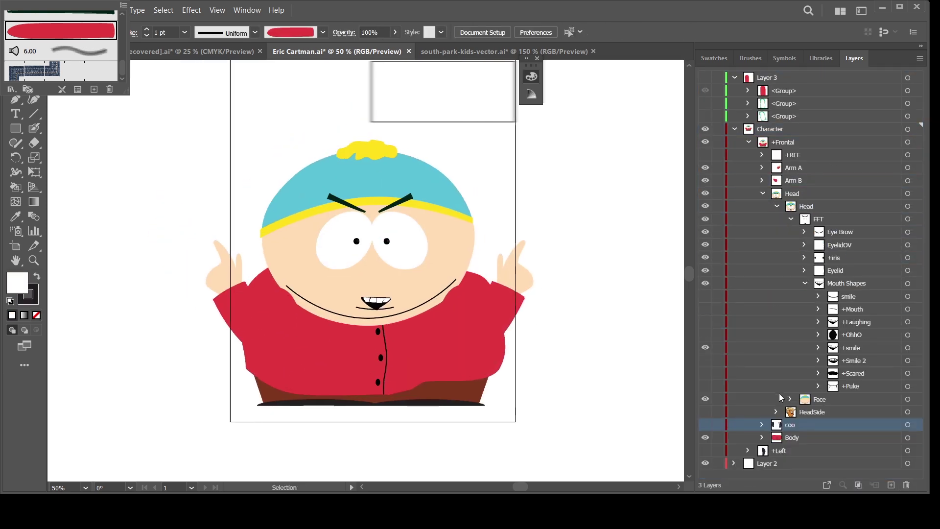
left_click(805, 283)
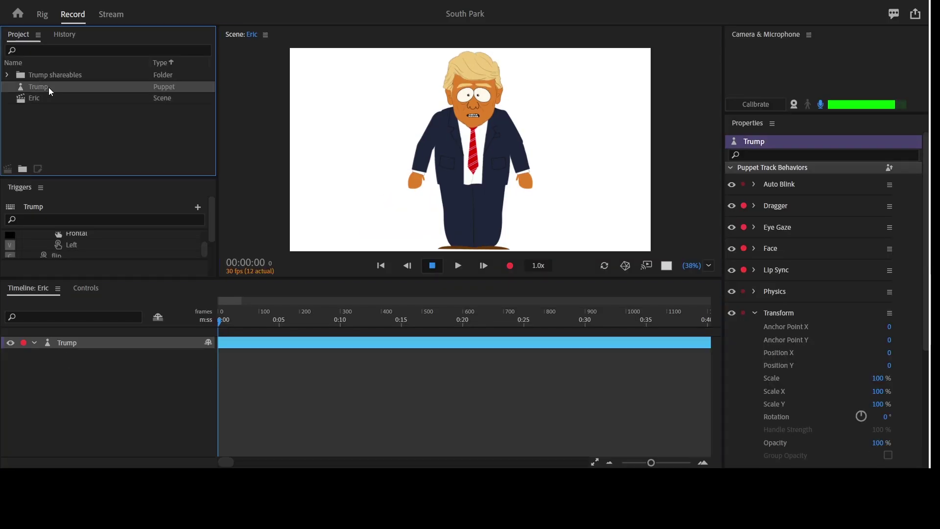
Switch to Character Animator and replace the Trump puppet's source artwork with Eric Cartman.ai
left_click(45, 87)
double_click(142, 118)
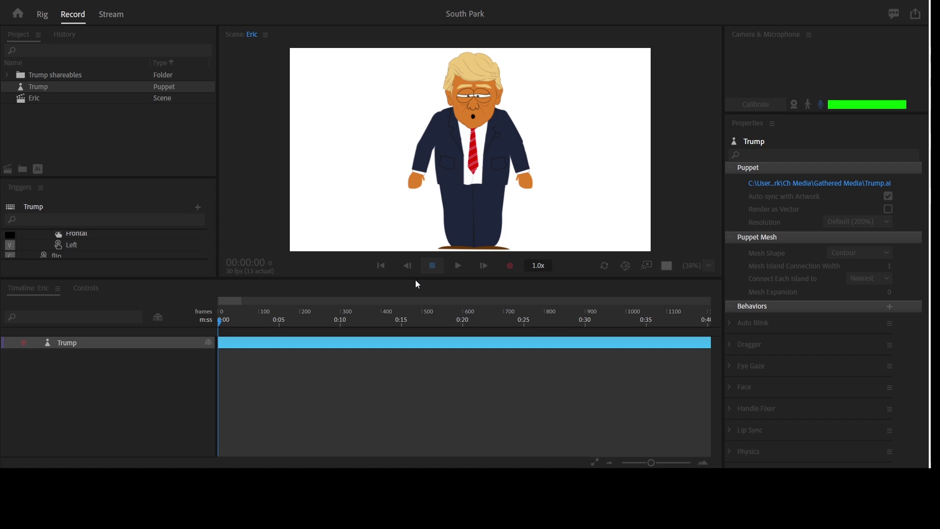
left_click(417, 293)
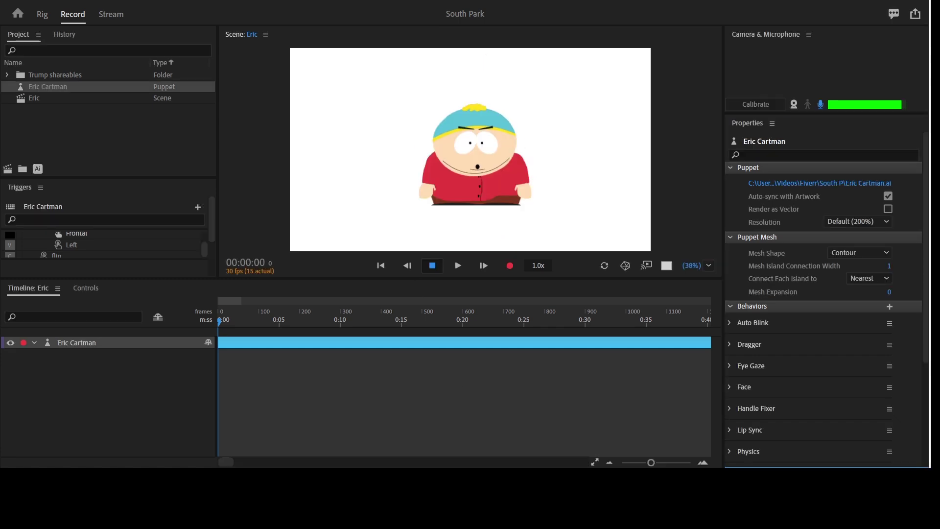
Preview the Eric Cartman puppet's movement in an enlarged Scene view and restore the normal layout
key("grave")
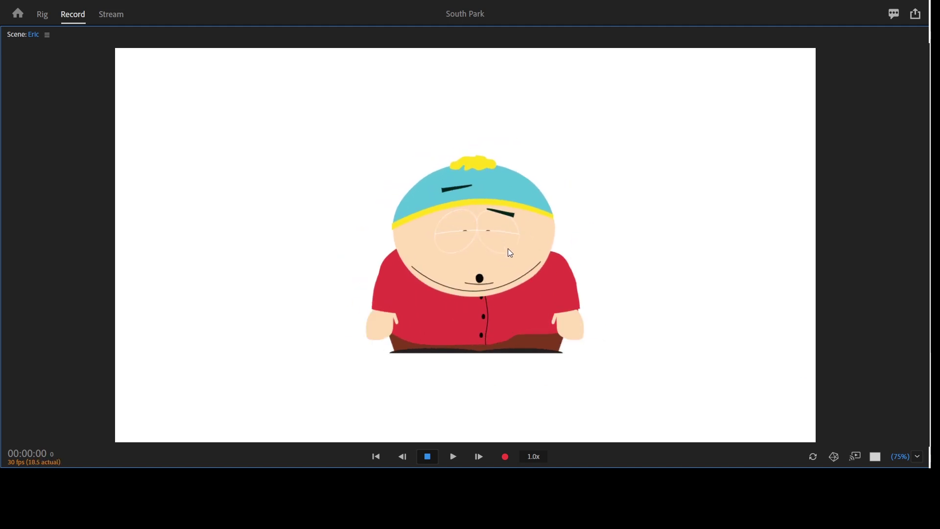
key("grave")
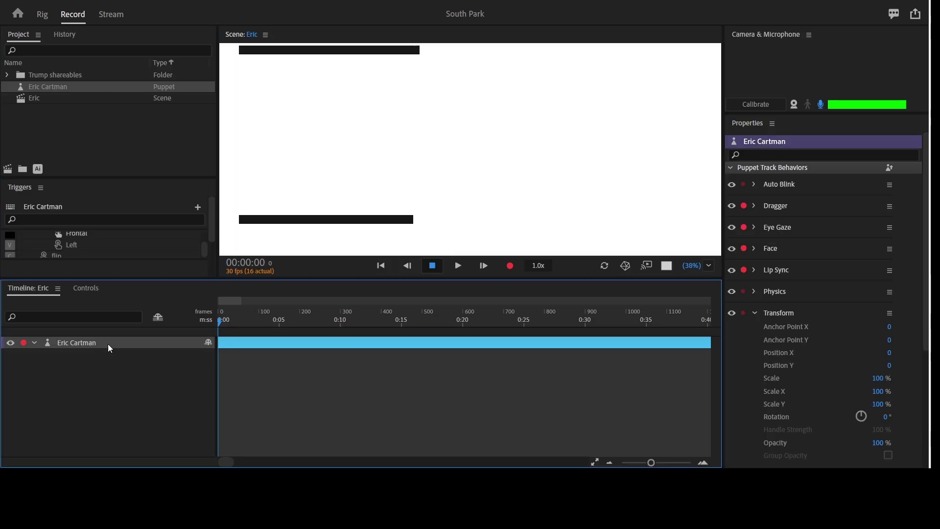
Open the Eric Cartman puppet for rigging and expand the Head group under Frontal
double_click(108, 344)
left_click(568, 238)
left_click(293, 138)
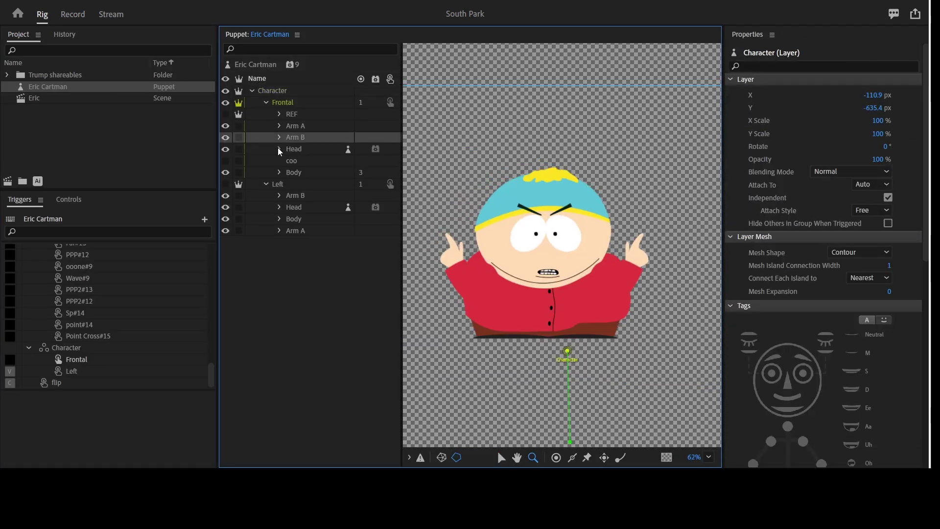
left_click(300, 149)
left_click(280, 149)
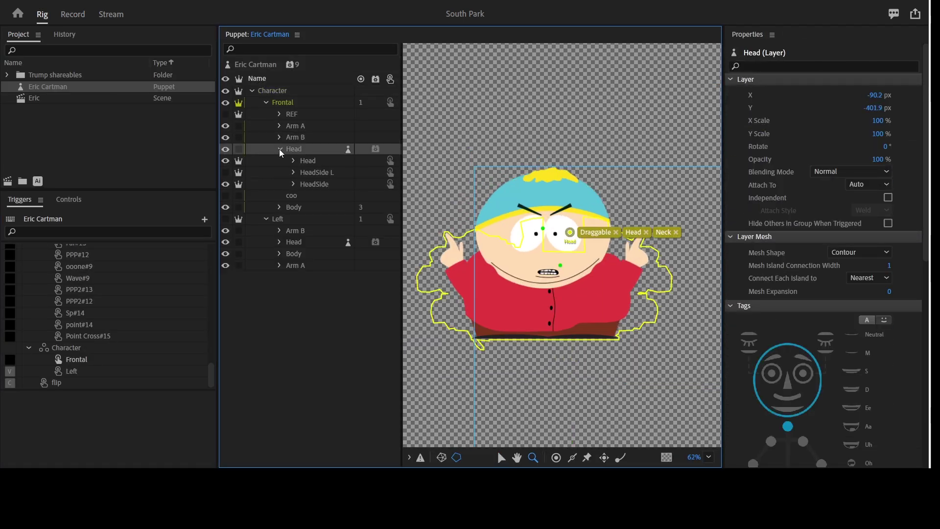
Delete the HeadSide L layer from the frontal Head group and select the front-facing Head layer
left_click(325, 184)
left_click(331, 174)
left_click(307, 161)
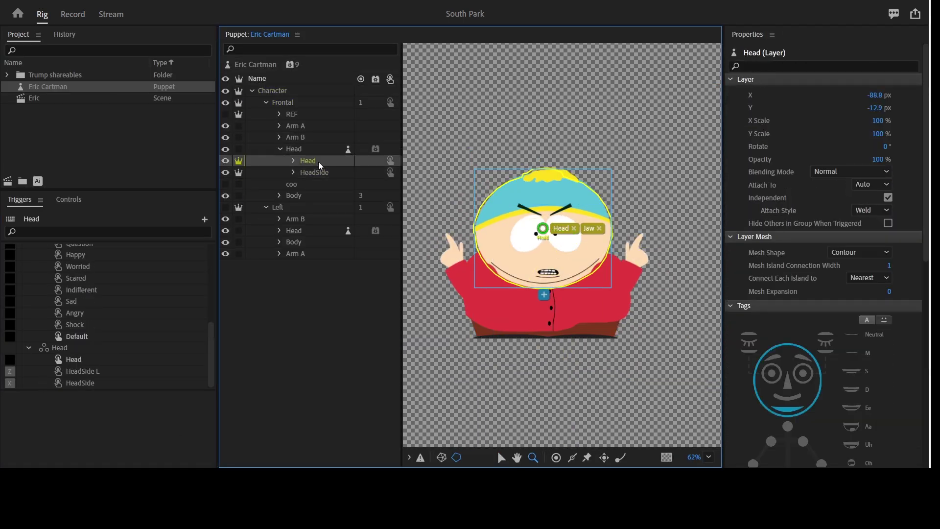
Open the Eyelid group inside the front-facing Head and add its Squint layer as a trigger in the Eyelid swap set
left_click(293, 160)
left_click(308, 172)
left_click(322, 207)
left_click(352, 336)
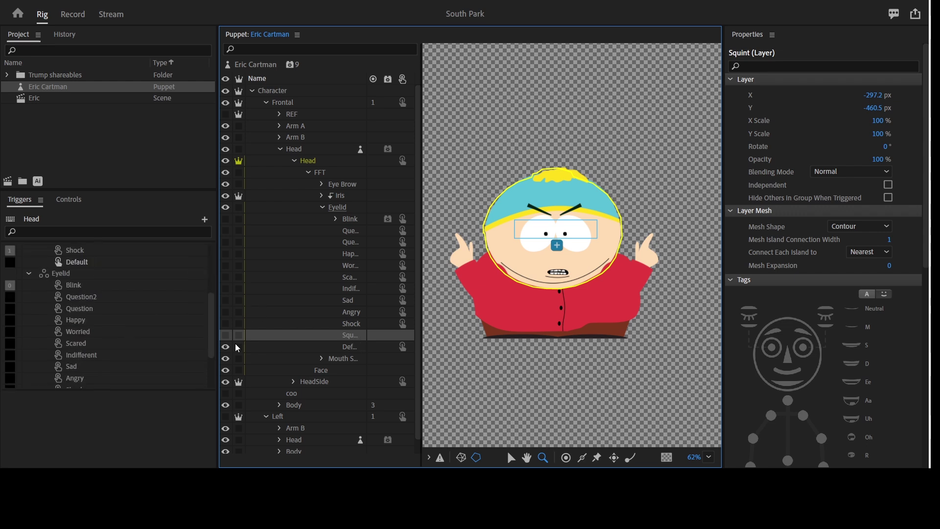
Open HeadSide's Eyelid group, add its Squint layer to the same Squint trigger, and widen the layer list
scroll(330, 359, "down", 1)
left_click(294, 368)
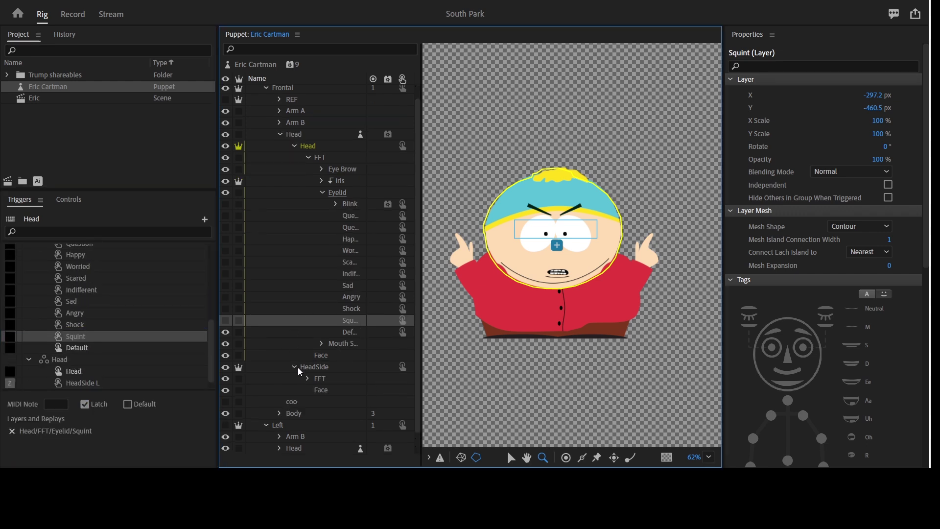
left_click(308, 379)
left_click(322, 413)
scroll(338, 373, "down", 5)
left_click_drag(350, 366, 160, 334)
scroll(338, 314, "up", 6)
left_click_drag(421, 289, 435, 282)
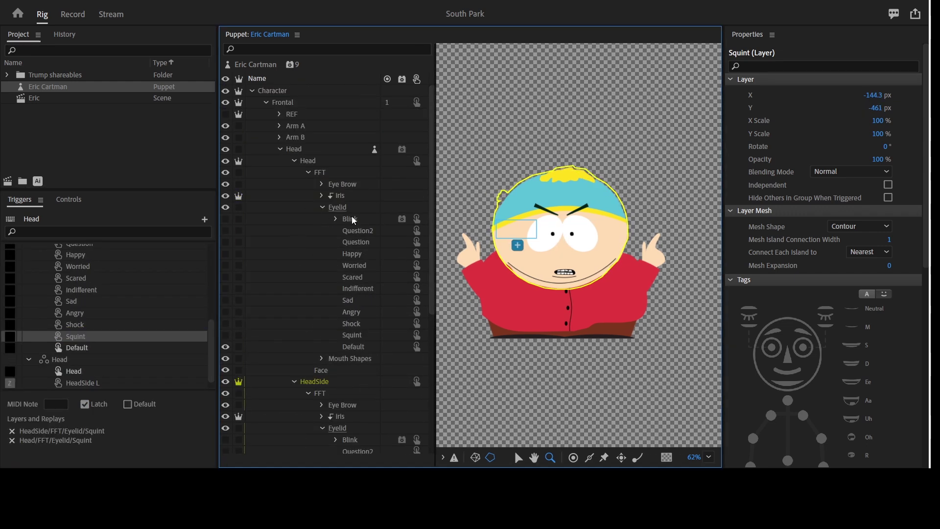
Collapse the Eyelid groups, both head views and the frontal Head group
left_click(322, 207)
left_click(323, 289)
left_click(294, 242)
left_click(295, 161)
left_click(280, 149)
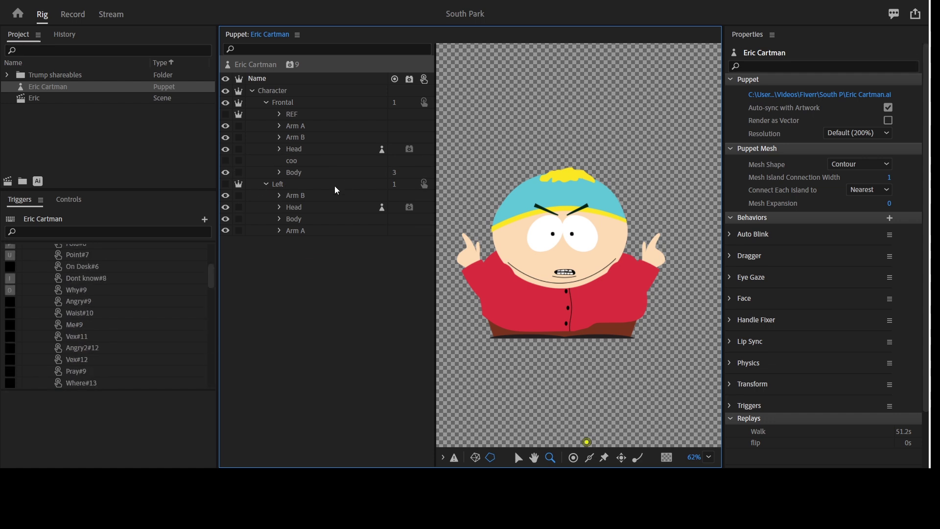
Duplicate the HeadSide layer, rename the copy HeadSide L, and assign it to the HeadSide L trigger
left_click(279, 149)
left_click(316, 172)
key("BackSpace")
type("L")
left_click(338, 187)
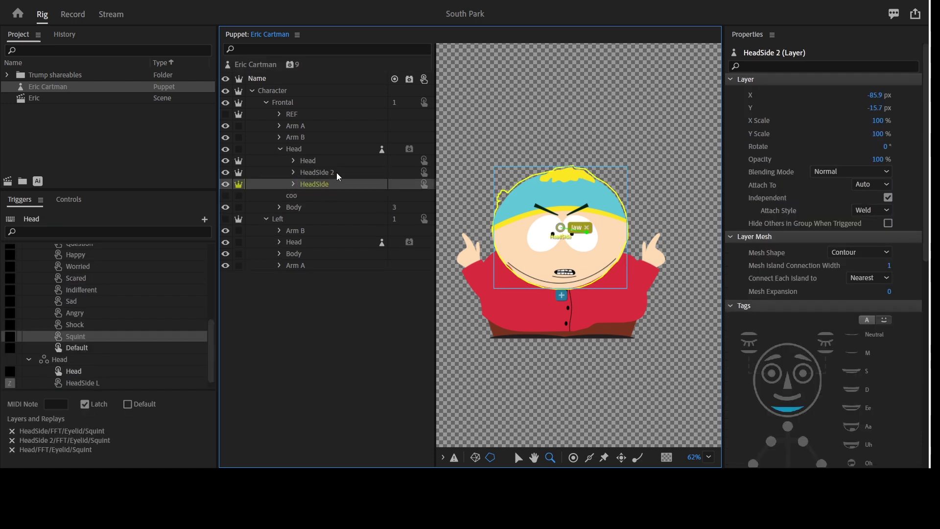
left_click_drag(336, 173, 101, 382)
left_click(333, 186)
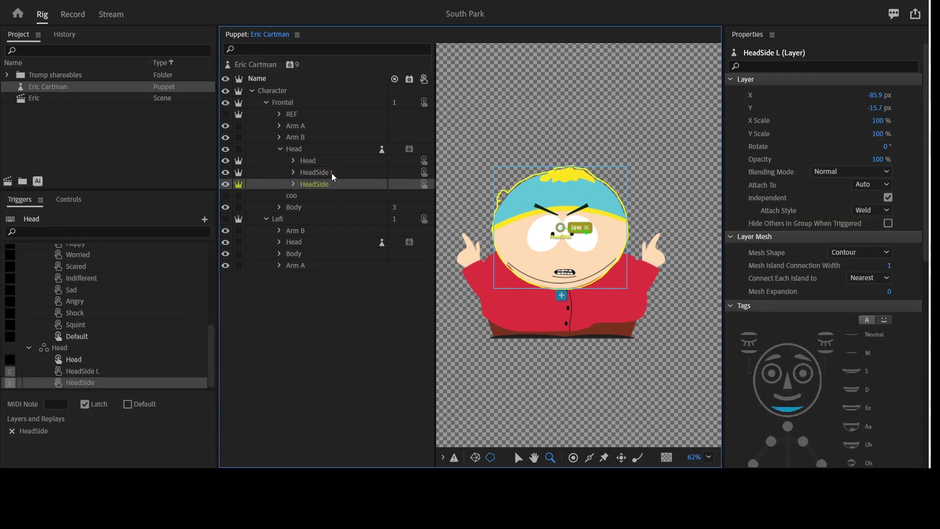
Show only the HeadSide L view and mirror it by setting its X Scale to -100%
left_click(331, 174)
left_click_drag(226, 161, 225, 184)
left_click(226, 173)
left_click(876, 108)
left_click(880, 123)
type("-100")
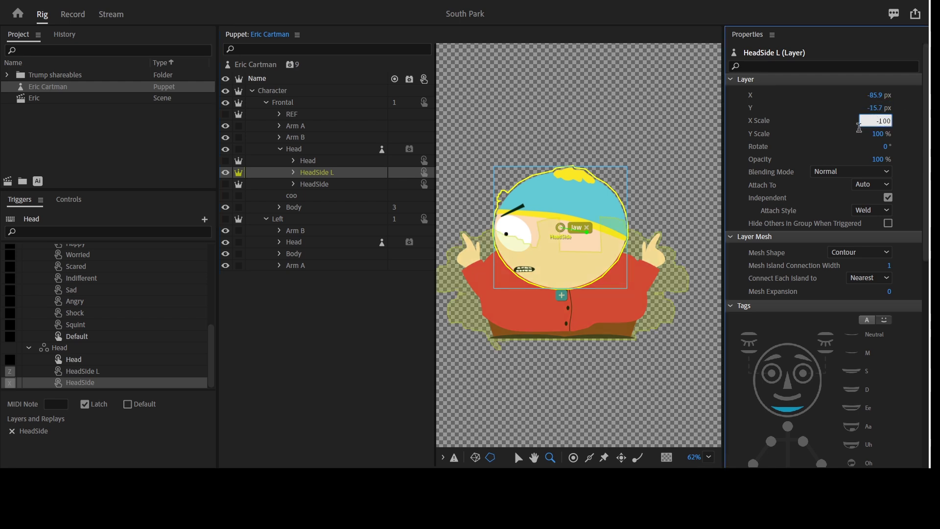
left_click(296, 319)
Collapse the Frontal group, show the Left view, and reposition its Head over the frontal character's head
left_click(284, 148)
left_click(266, 102)
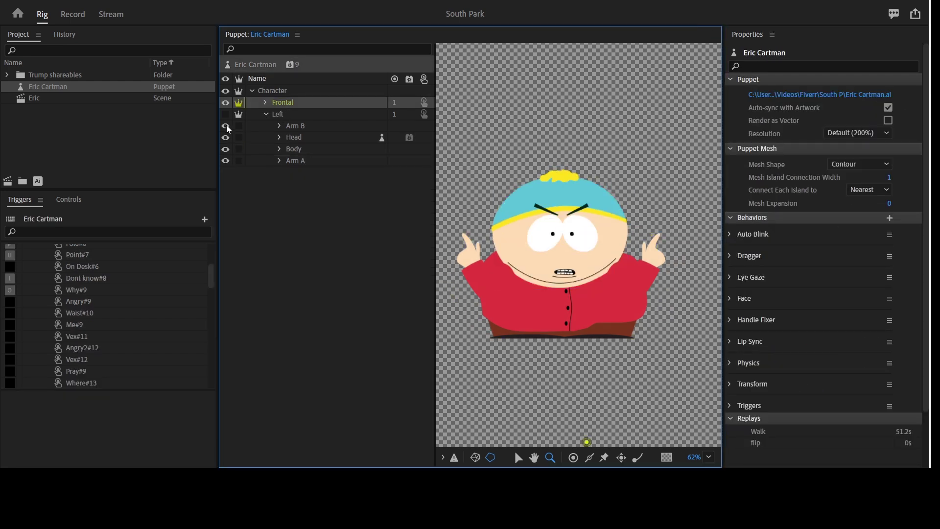
left_click(225, 115)
left_click(286, 114, "shift")
left_click(310, 138)
key("v")
left_click_drag(598, 177, 598, 204)
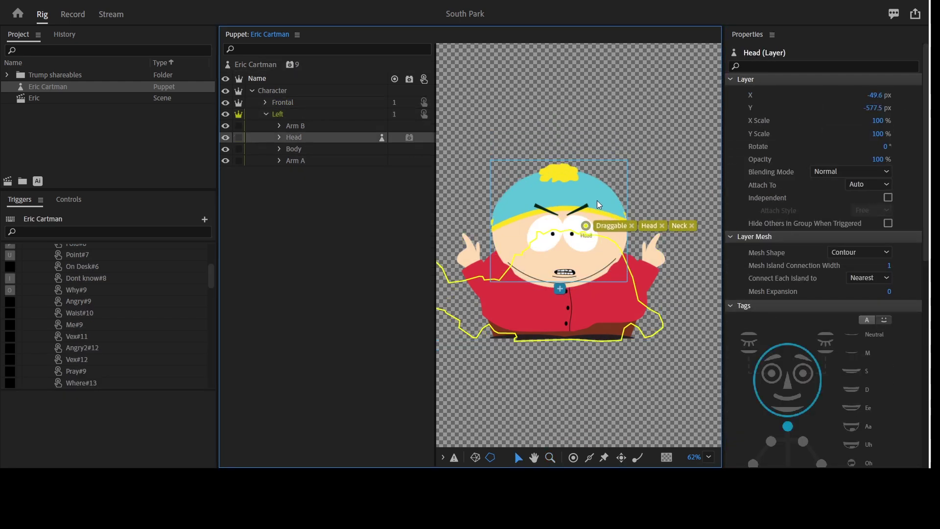
Compare the Left and Frontal views by toggling their visibility, leaving Frontal shown and Left hidden and collapsed
left_click(225, 103)
left_click(225, 103)
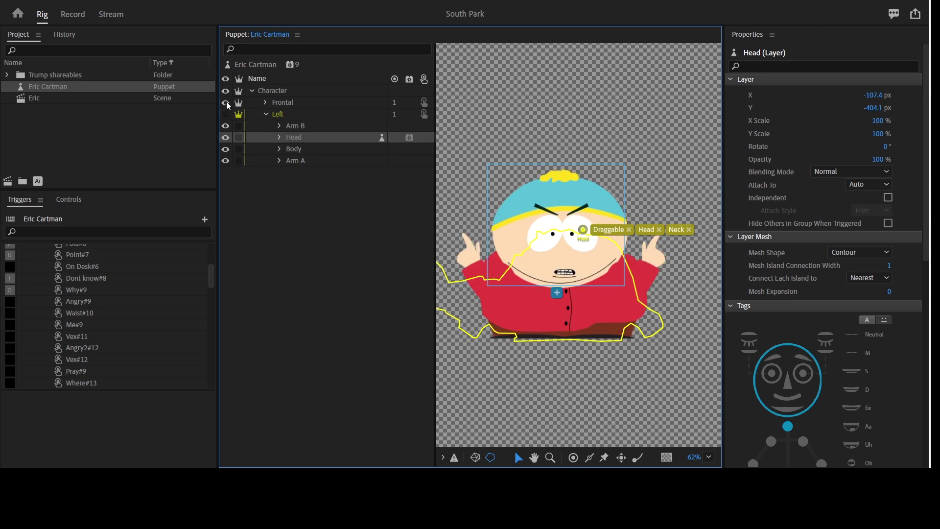
left_click(226, 103)
left_click(225, 103)
left_click(226, 114)
left_click(266, 115)
Add the down and nah layers from Frontal Arm A to the HandA swap set with Latch on
left_click(281, 92)
left_click(265, 102)
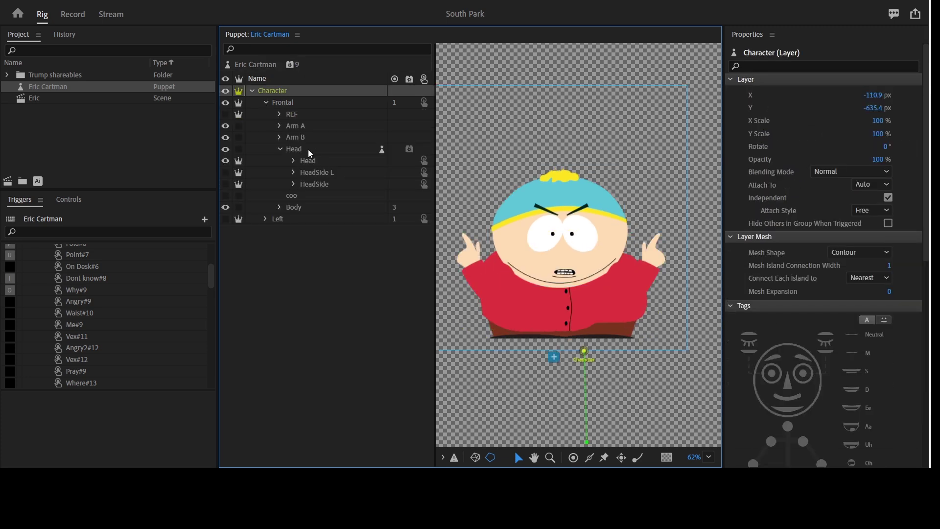
left_click(280, 149)
left_click(279, 126)
left_click(331, 266)
left_click(334, 280, "shift")
scroll(97, 292, "up", 5)
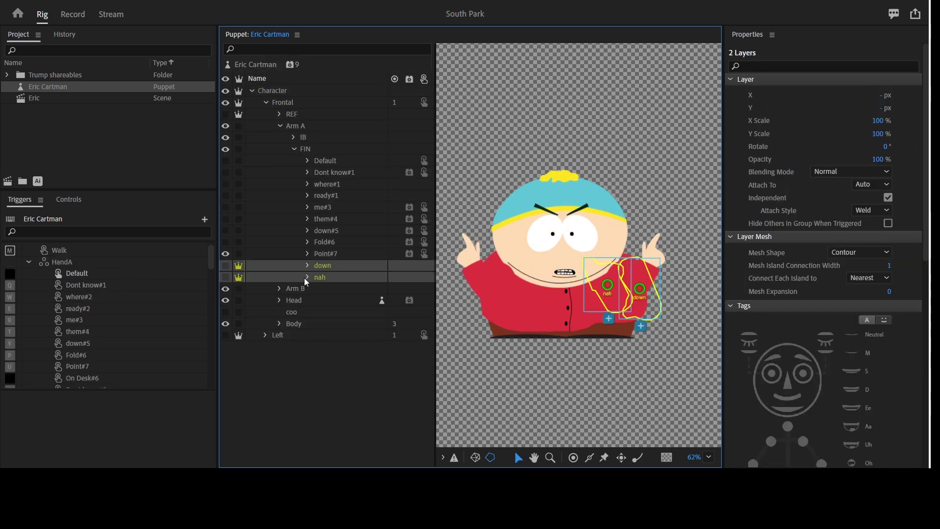
left_click_drag(305, 279, 93, 265)
left_click(85, 404)
Place a Draggable handle on the hand of Arm A's down layer and another on its nah layer
left_click(342, 270)
left_click(574, 458)
left_click(647, 312)
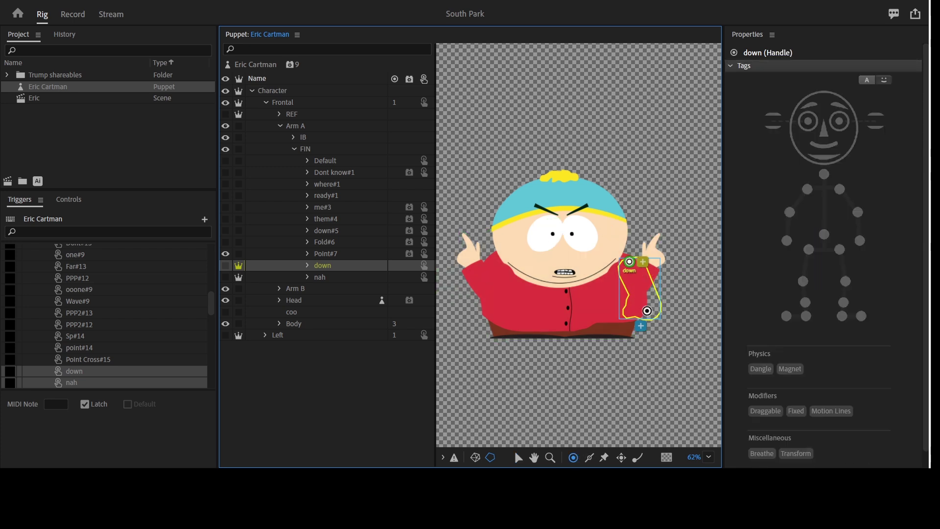
left_click(765, 411)
left_click(320, 278)
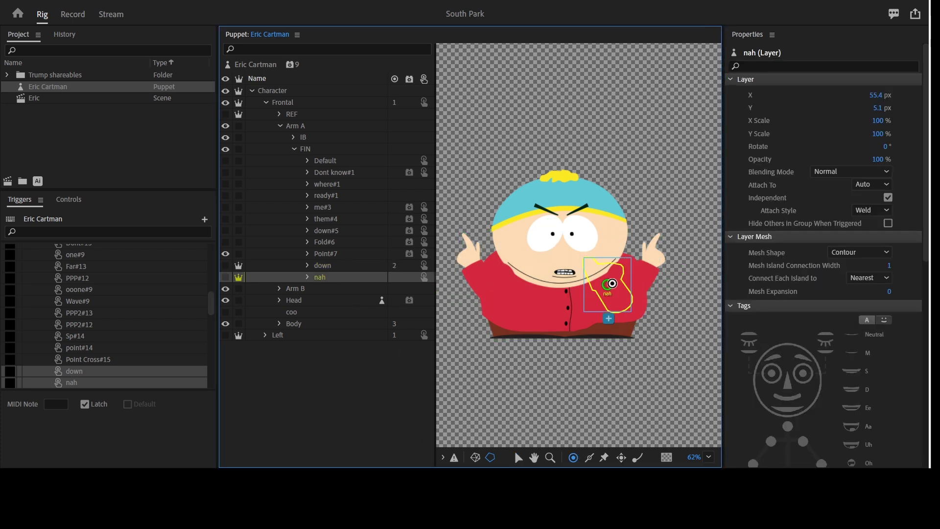
left_click(620, 303)
left_click(766, 411)
Change the Attach Style of Arm A's down and nah layers
left_click(321, 277)
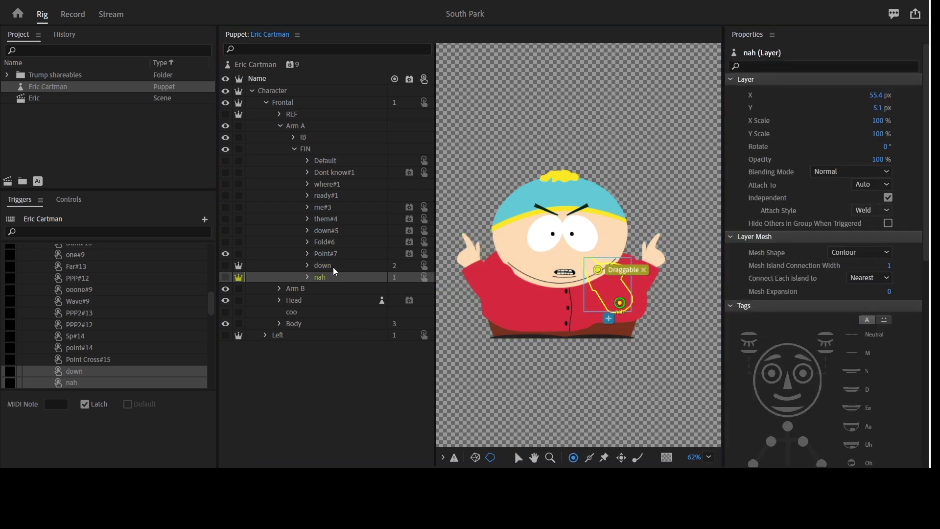
left_click(333, 266)
left_click(868, 211)
left_click(869, 238)
Add Frontal Arm B's mic, mic1 and mic1down layers to the HandB swap set
left_click(279, 289)
scroll(328, 372, "down", 3)
left_click(327, 378)
left_click(332, 398, "shift")
scroll(147, 333, "down", 3)
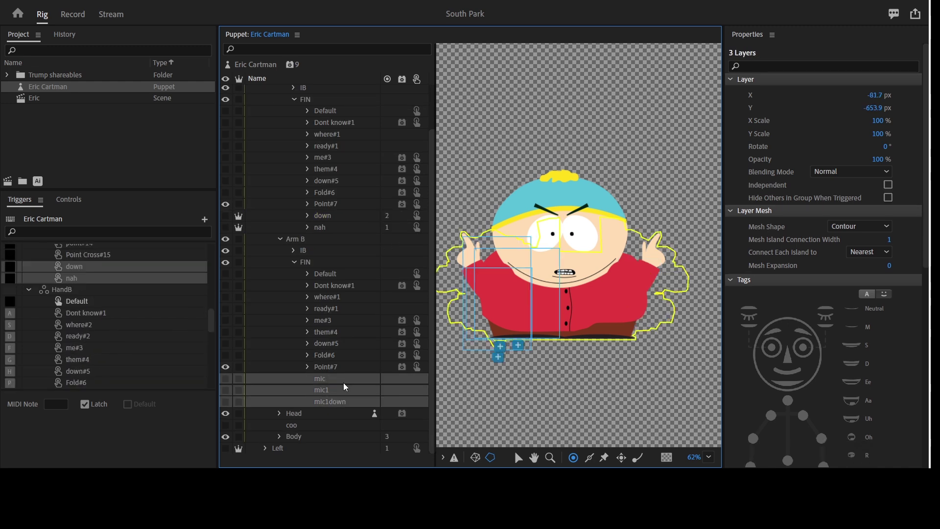
left_click_drag(343, 384, 166, 318)
scroll(134, 384, "down", 9)
left_click(338, 379)
left_click(349, 397, "shift")
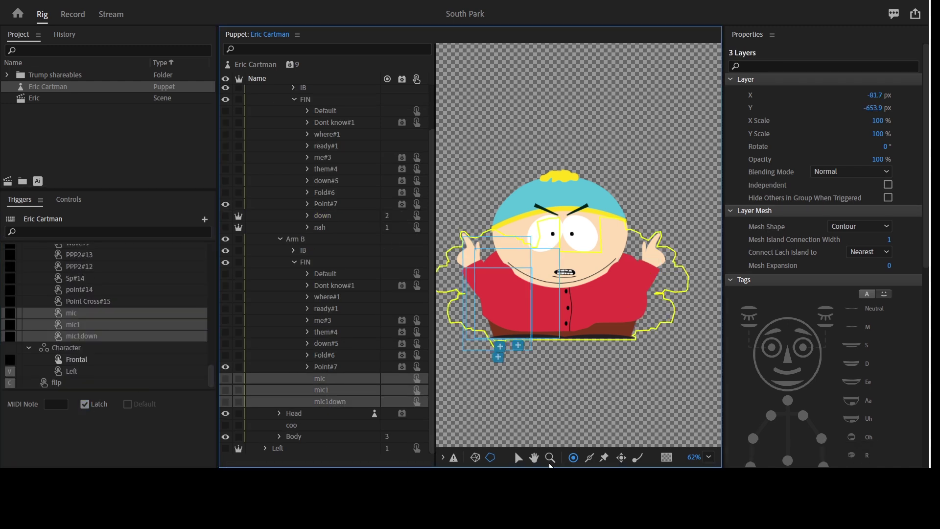
Preview the puppet in an enlarged Scene view in the Record workspace and review its trigger thumbnails in Controls
left_click(73, 14)
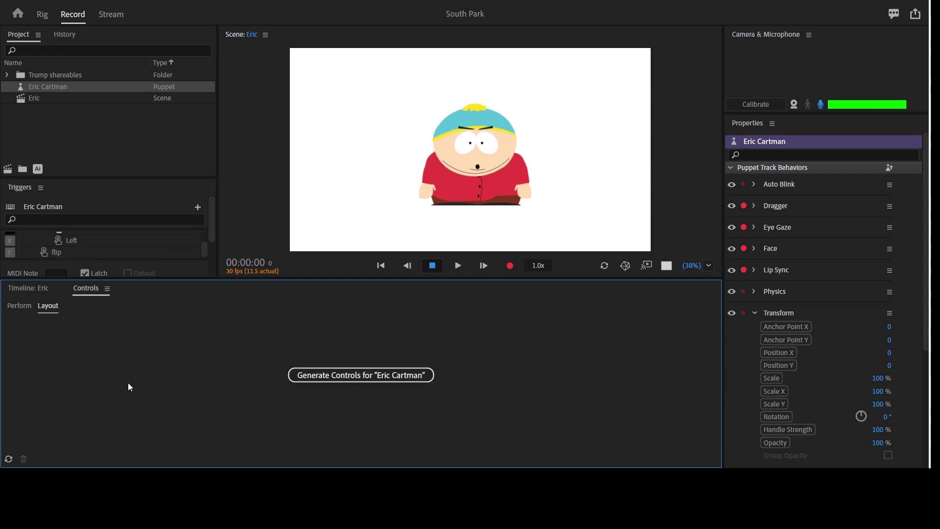
key("grave")
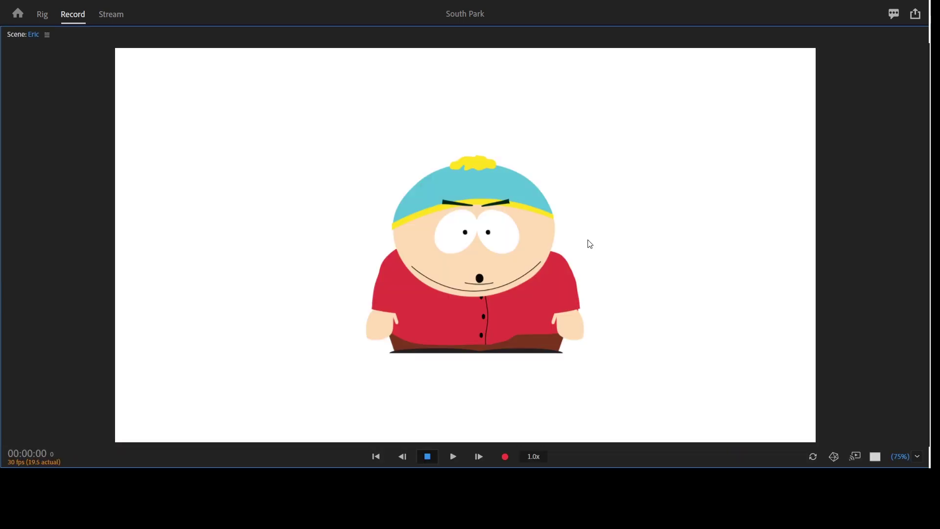
key("grave")
key("grave")
key("grave")
scroll(578, 382, "down", 2)
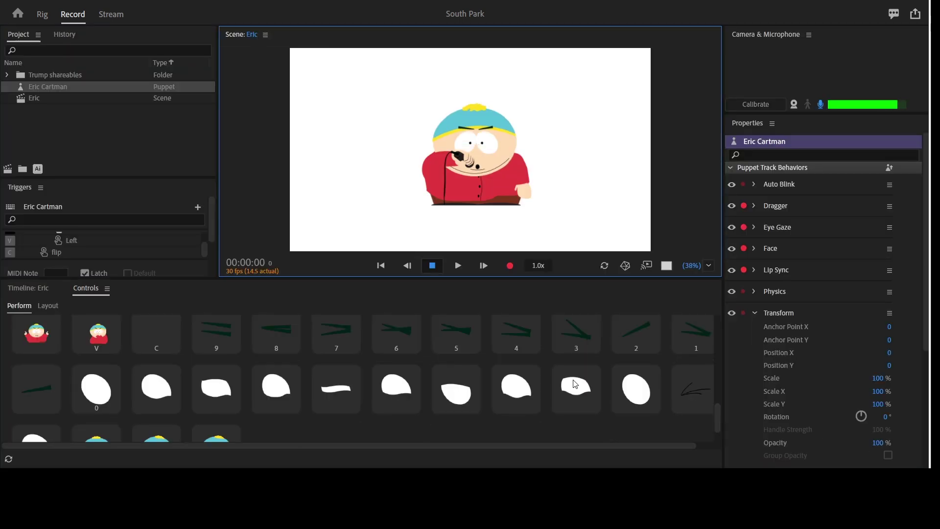
scroll(578, 382, "up", 1)
scroll(578, 382, "down", 2)
scroll(578, 382, "up", 5)
scroll(578, 383, "down", 3)
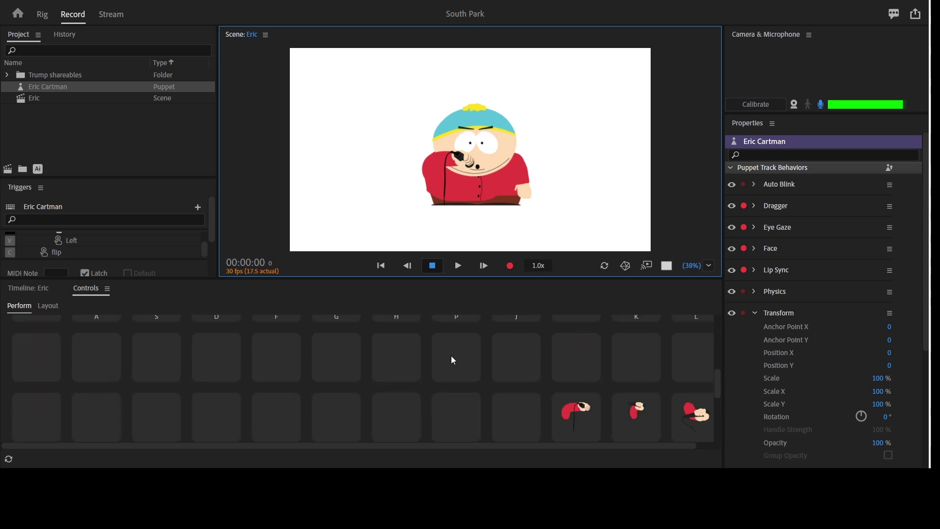
left_click(451, 359)
Return to the Rig workspace and delete the HandA triggers from On Desk#6 through Point Cross#15
left_click(42, 14)
scroll(123, 266, "up", 20)
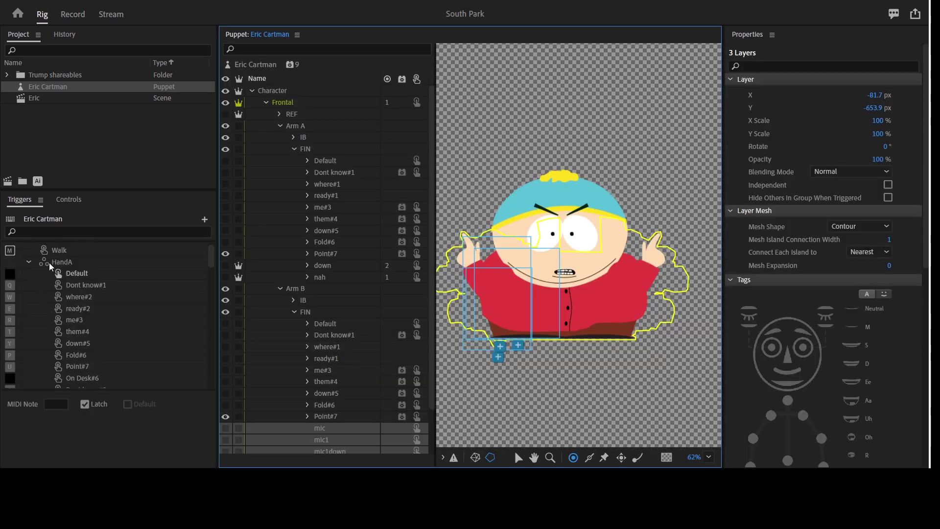
left_click(51, 265)
scroll(343, 255, "down", 1)
scroll(97, 354, "down", 2)
left_click(90, 311)
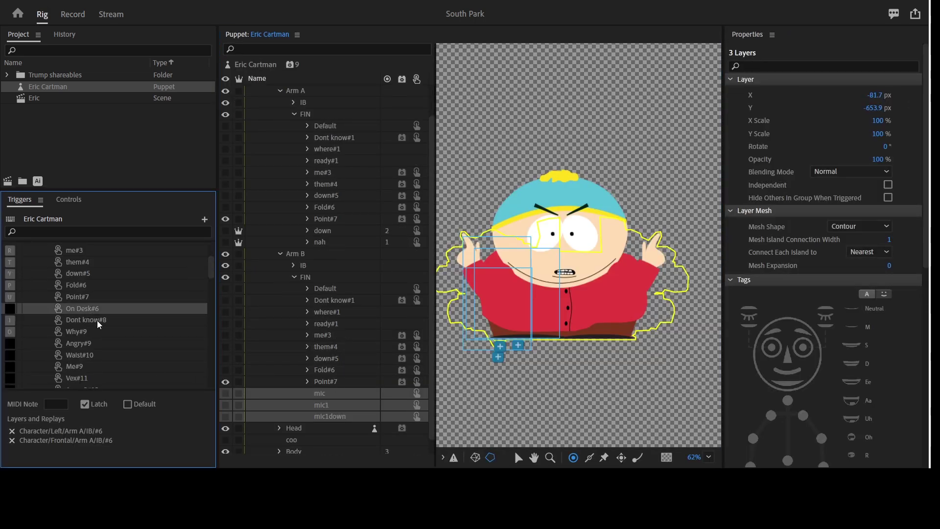
left_click(98, 321)
left_click(97, 310)
scroll(108, 332, "down", 5)
left_click(106, 331, "shift")
key("Delete")
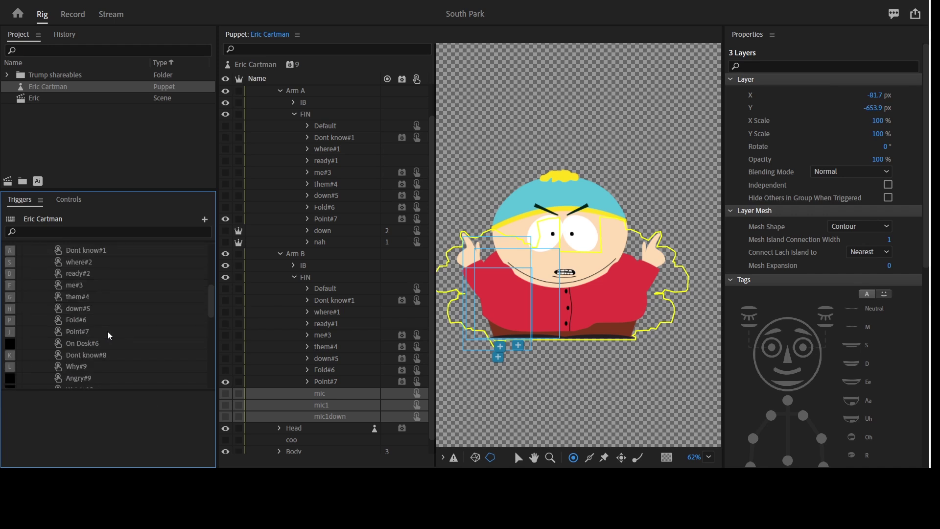
Delete the HandB triggers from On Desk#6 through Point Cross#15
scroll(98, 360, "down", 2)
left_click(104, 359)
scroll(105, 361, "down", 7)
left_click(95, 333, "shift")
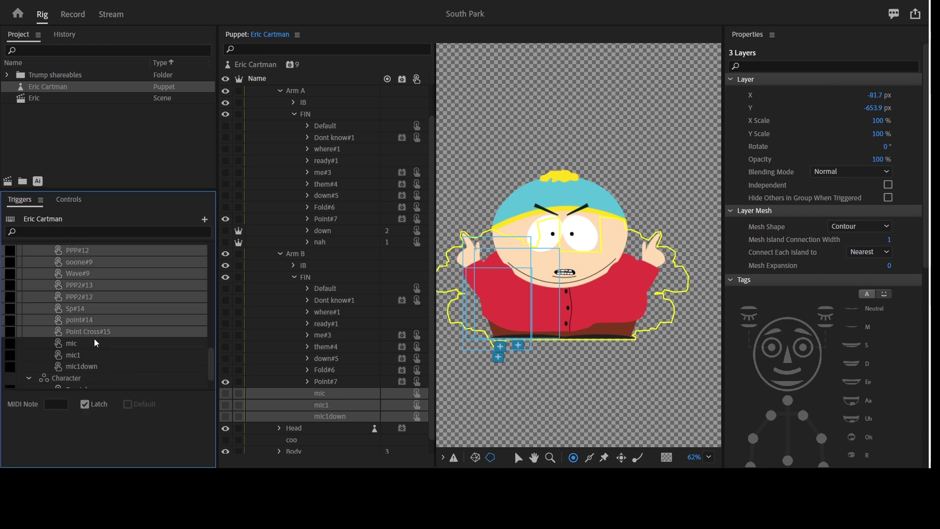
key("Delete")
Delete the where#2 and ready#2 triggers from HandB and check the layers linked to its remaining triggers
scroll(94, 324, "up", 2)
left_click(93, 293)
left_click(92, 303)
key("Delete")
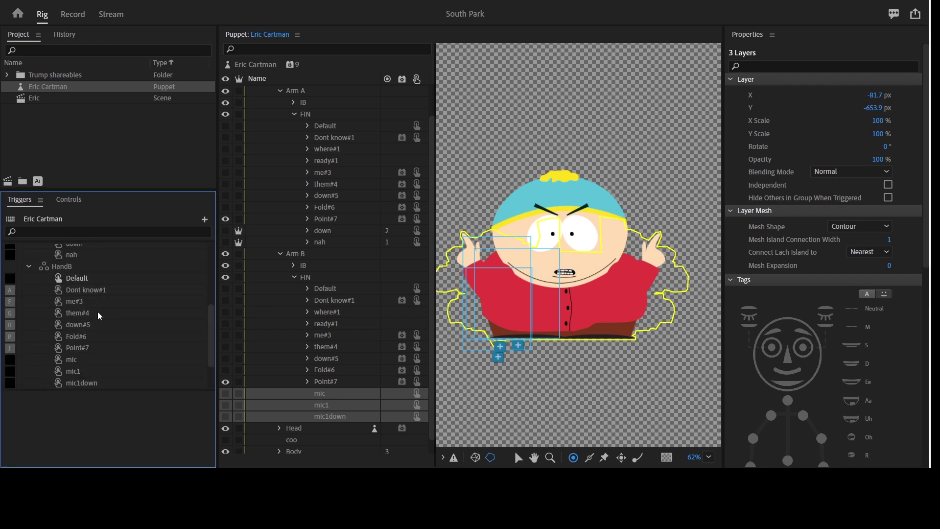
left_click(97, 306)
left_click(98, 315)
left_click(99, 337)
left_click(100, 362)
Delete the where#2 and ready#2 triggers from HandA
scroll(102, 363, "up", 5)
left_click(107, 288)
left_click(101, 299)
key("Delete")
left_click(96, 300)
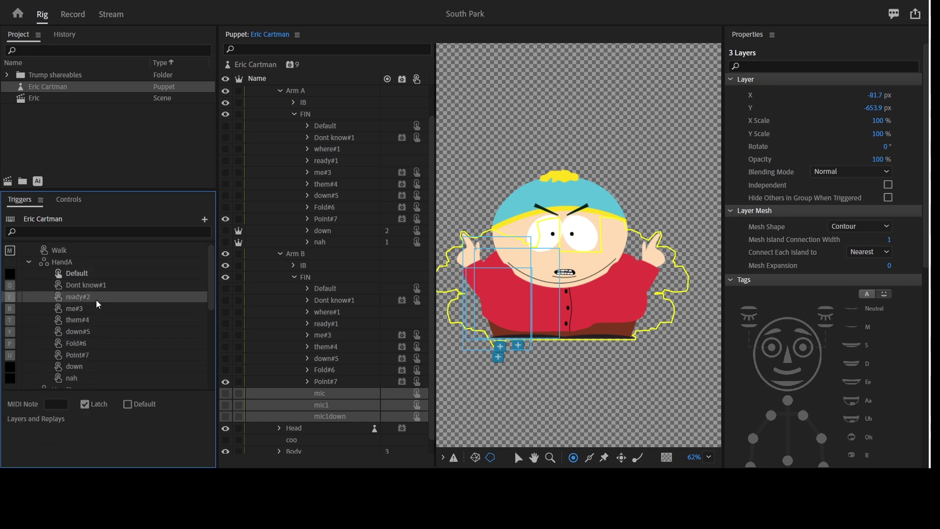
key("Delete")
Assign the keys Q, W, E, R, T, Y, U and I in order to the HandA triggers from Dont know#1 through nah
left_click(97, 300)
left_click(97, 335)
left_click(96, 366)
left_click(11, 284)
type("qwerty")
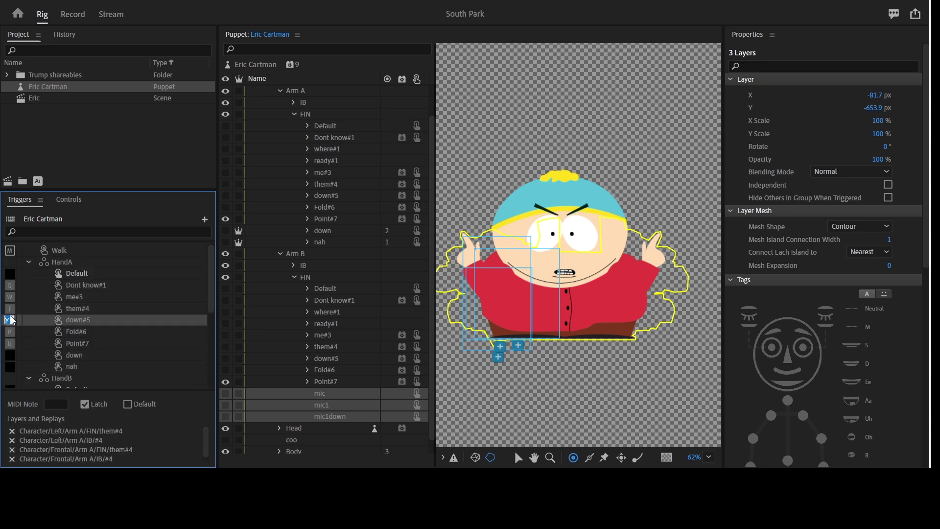
type("ui")
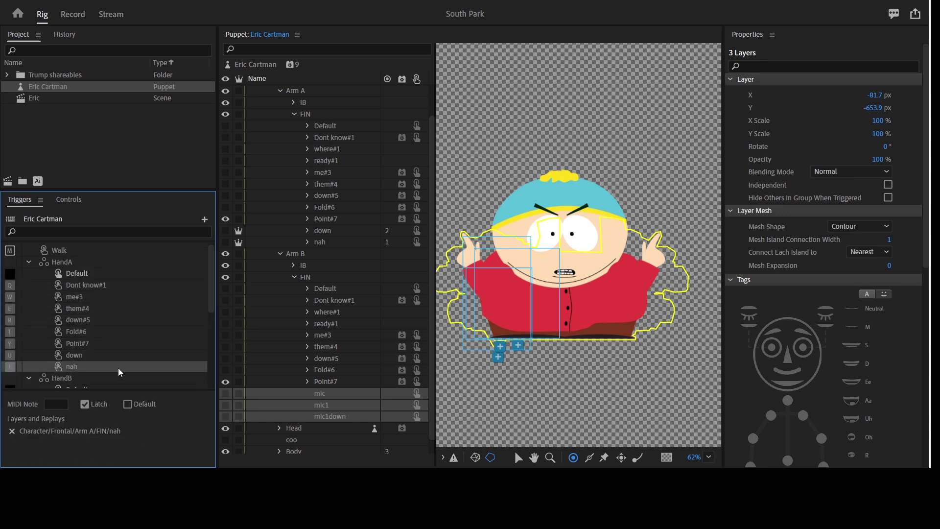
Set HandA's Fold#6 trigger key to P and reassign the keys after it, ending with U for nah
left_click(9, 332)
type("p")
left_click(11, 356)
left_click(11, 366)
Set the HandB keys to A for Dont know#1, S for me#3, D for them#4 and F for down#5, and rekey Point#7
scroll(106, 339, "down", 3)
left_click(11, 264)
left_click(11, 286)
left_click(10, 297)
left_click(10, 321)
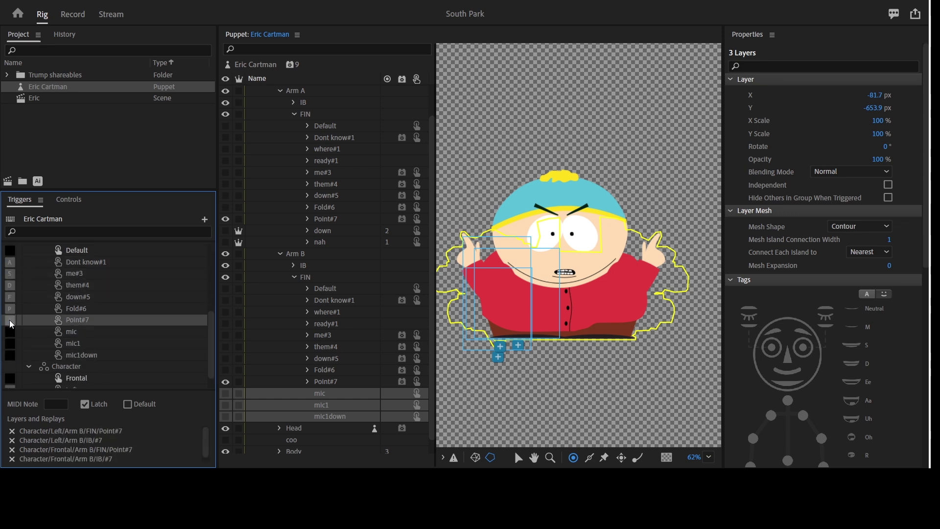
Assign the keys H, J and K to HandB's mic, mic1 and mic1down triggers
left_click(11, 332)
type("h")
left_click(10, 344)
type("j")
left_click(11, 355)
type("k")
scroll(107, 338, "up", 3)
Switch to the Record workspace and generate controls for the Eric Cartman puppet
left_click(72, 14)
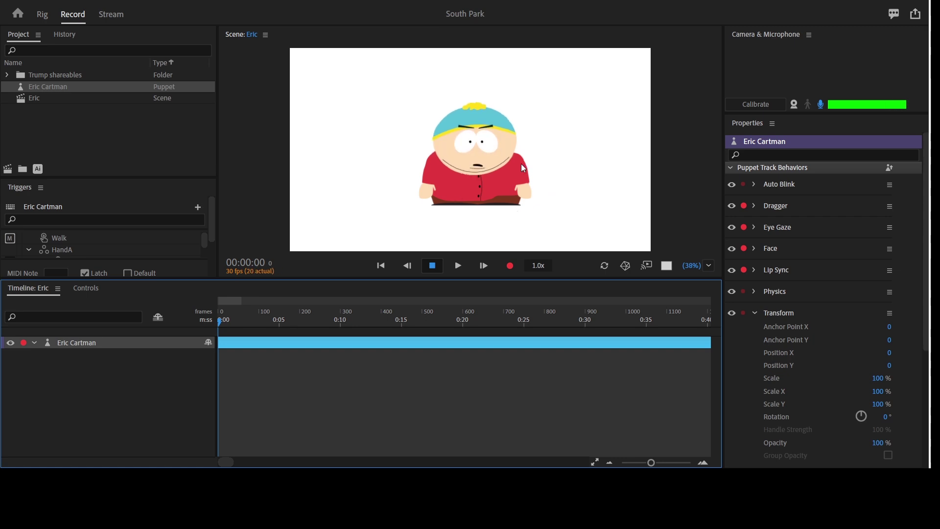
left_click(86, 288)
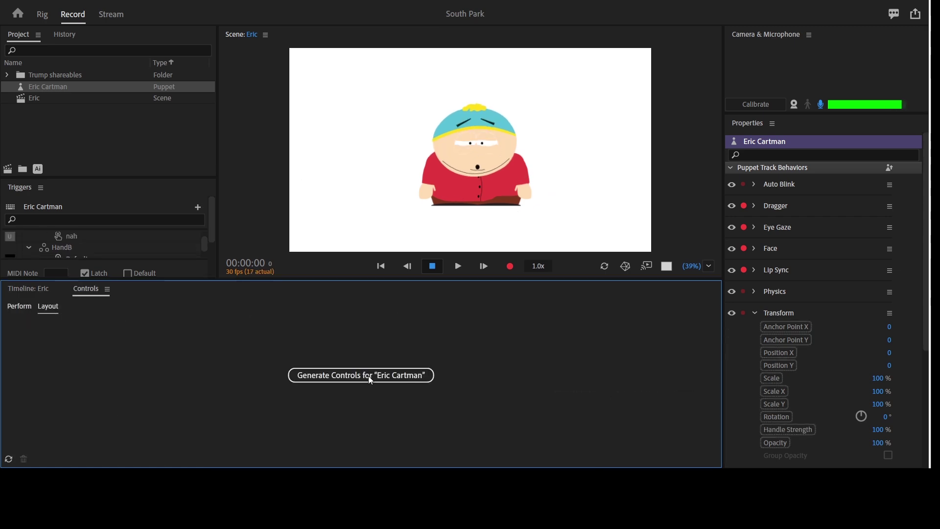
left_click(371, 380)
Test the puppet's expression triggers and draggable hand in an enlarged Scene view
key("grave")
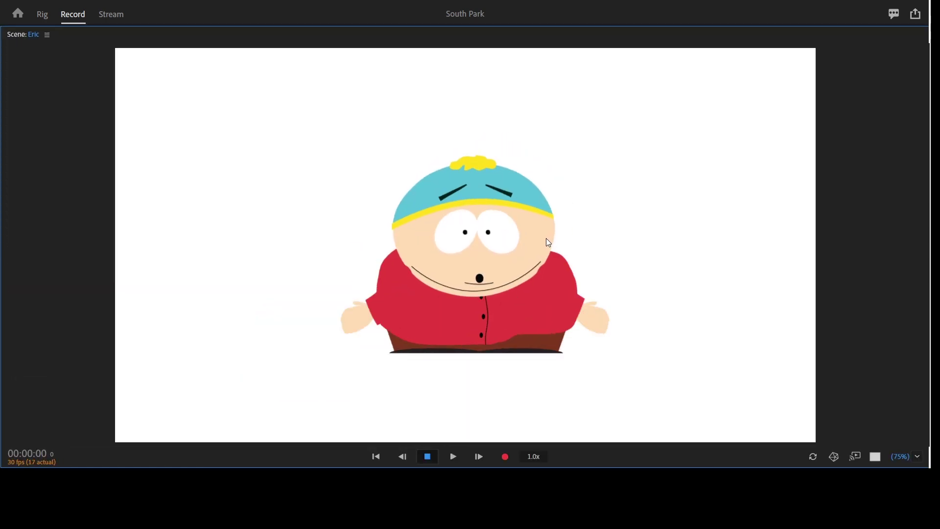
key("2")
key("3")
left_click_drag(594, 311, 466, 300)
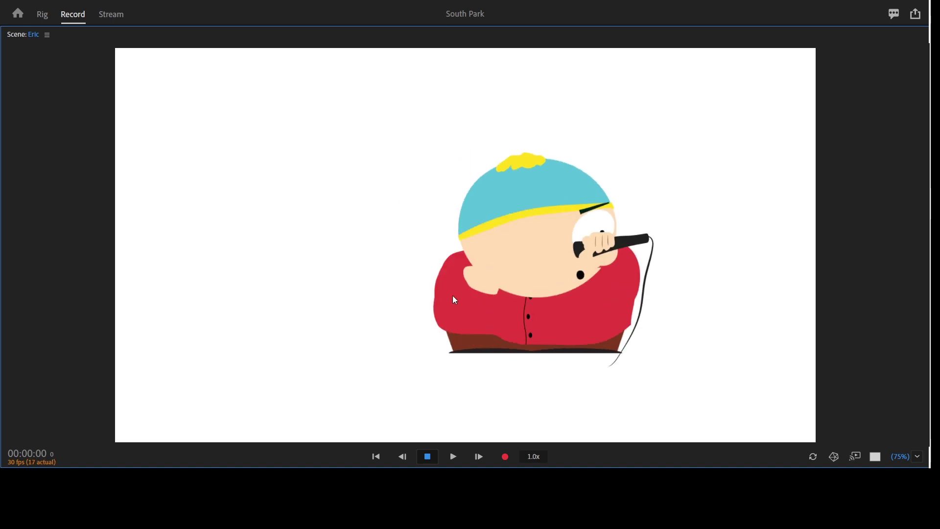
Align the Left group's origin handle with the Frontal group's at the centre of the puppet's base, and check the turn in the scene
double_click(453, 295)
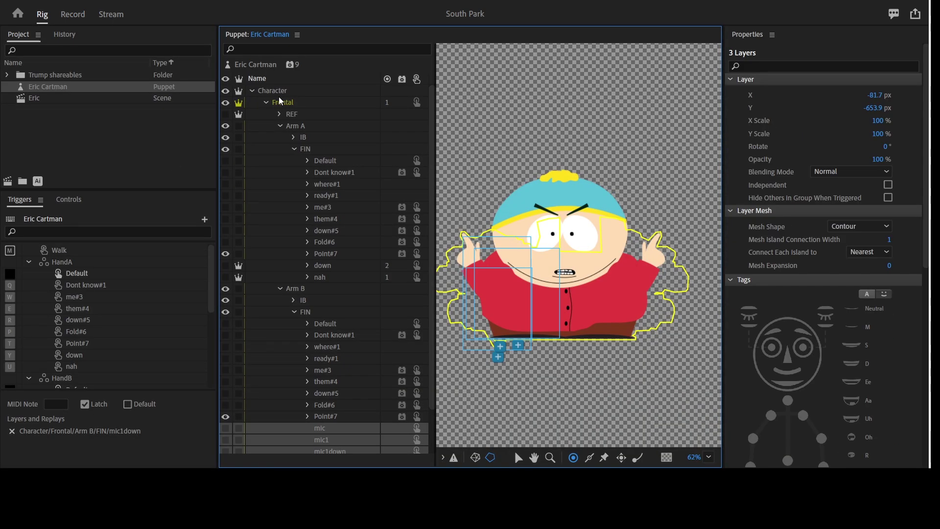
left_click(280, 100)
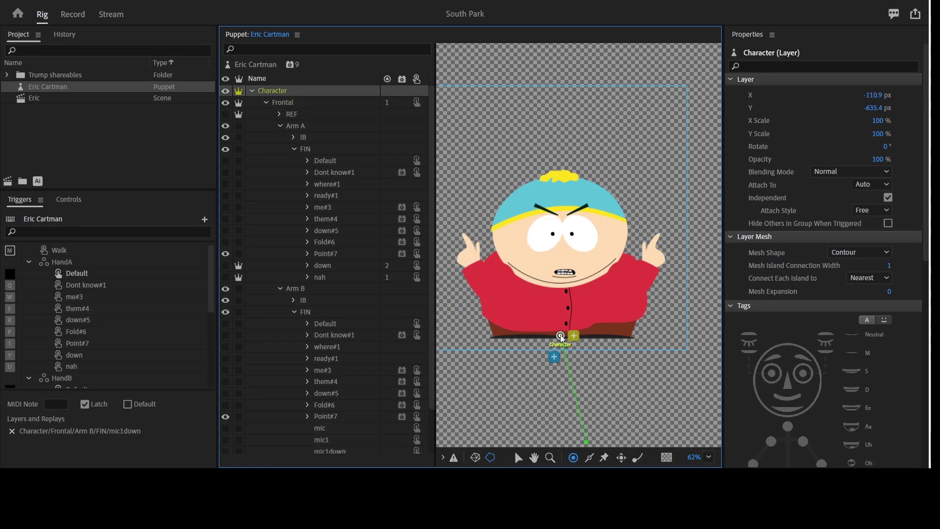
left_click(262, 66)
left_click(288, 101)
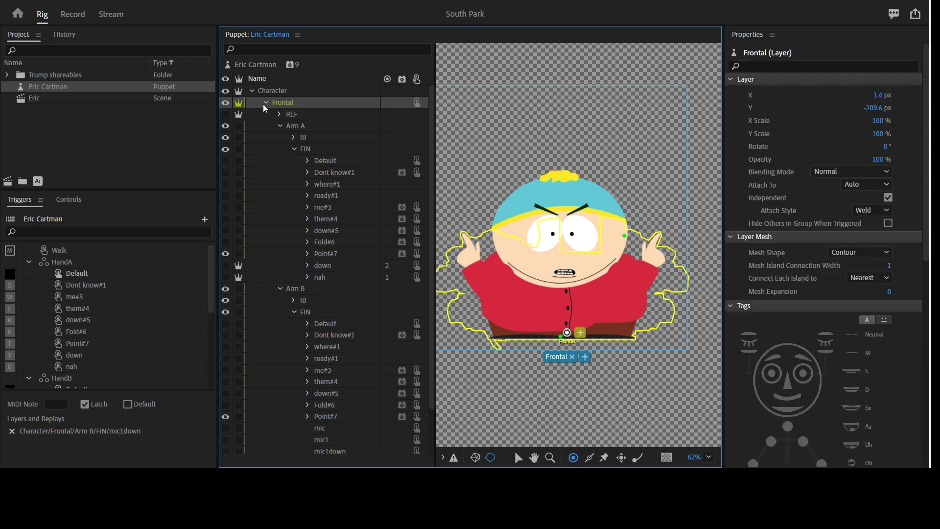
left_click(567, 338)
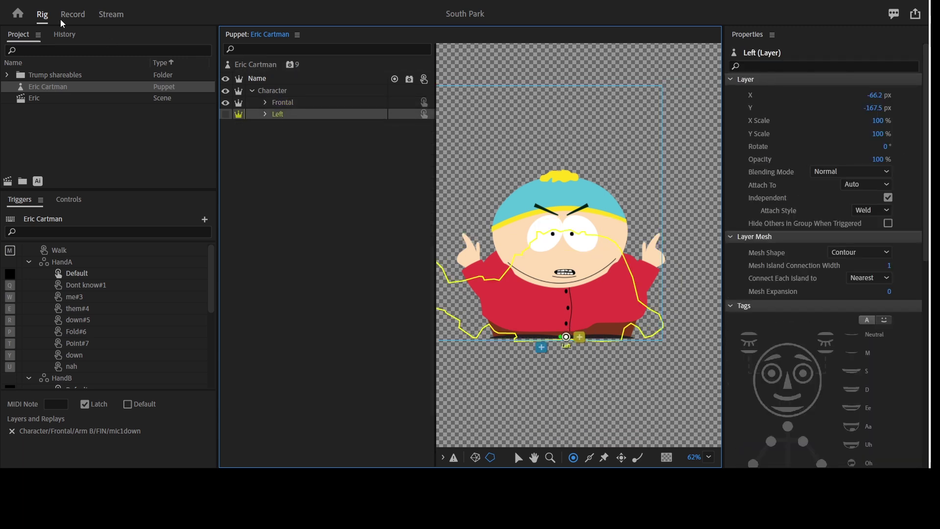
left_click(73, 15)
key("grave")
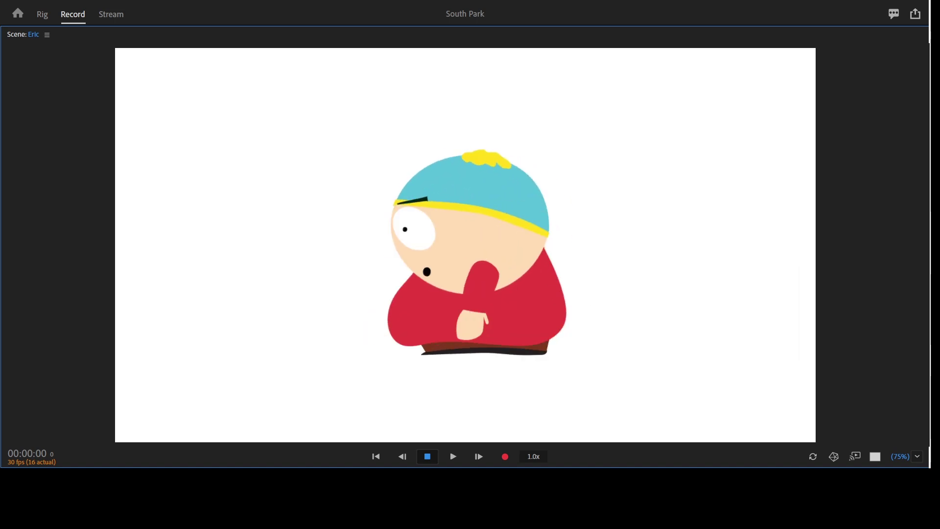
Inspect the layers inside the Left group in the rig, and check the puppet in the Record workspace again
left_click(47, 13)
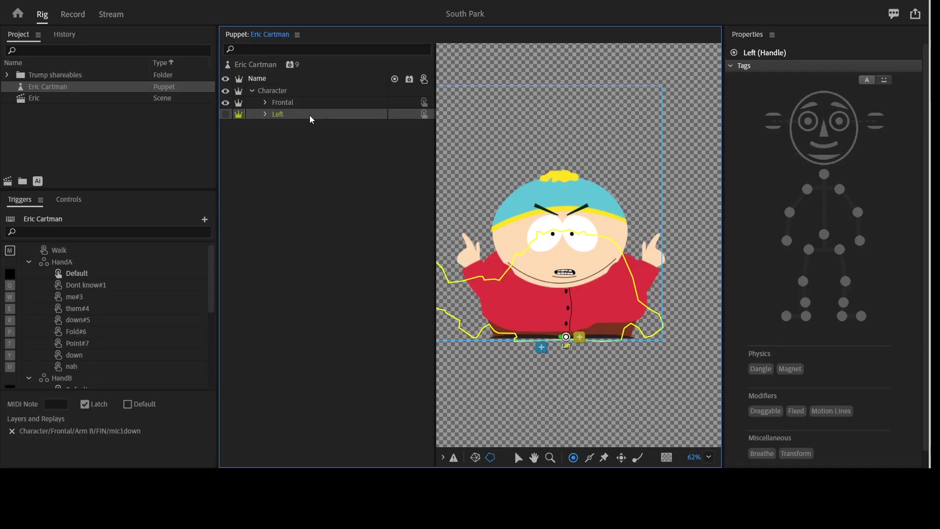
left_click(311, 119)
left_click(266, 114)
left_click(294, 126)
left_click(72, 13)
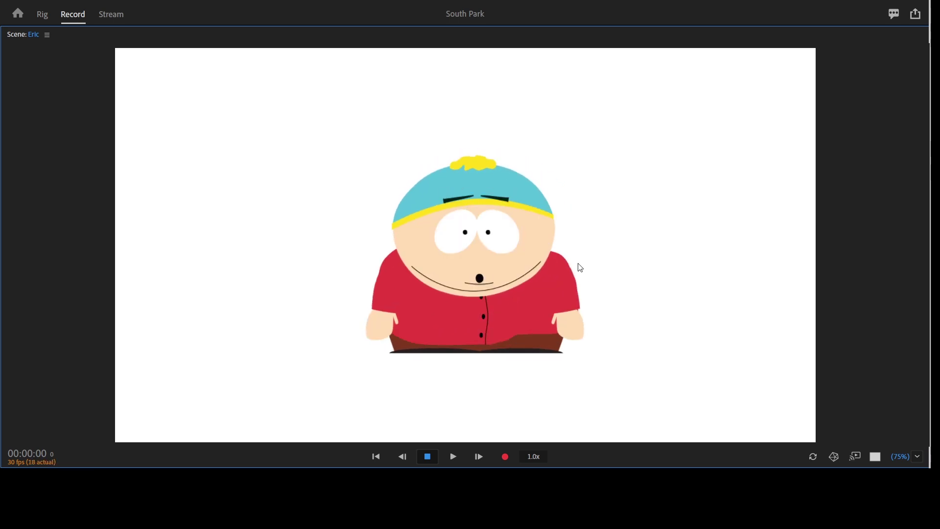
Import st.mp3, place it in the timeline under the puppet, and compute Eric Cartman's lip sync take from the audio
key("grave")
key("ctrl+i")
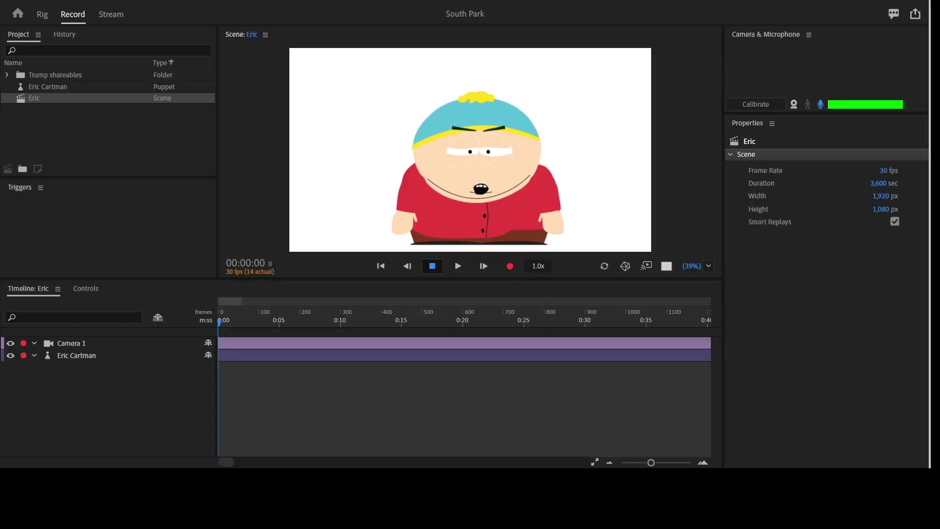
left_click_drag(39, 75, 93, 390)
left_click(77, 355)
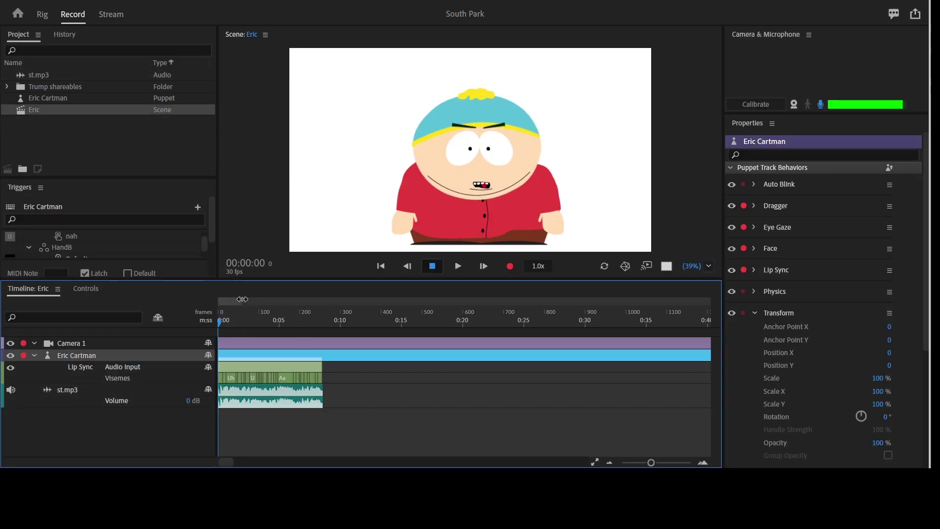
Limit the work area to the audio's length and record a take with the Angry eyebrow and Squint eyelid triggers
key("space")
left_click_drag(263, 319, 224, 319)
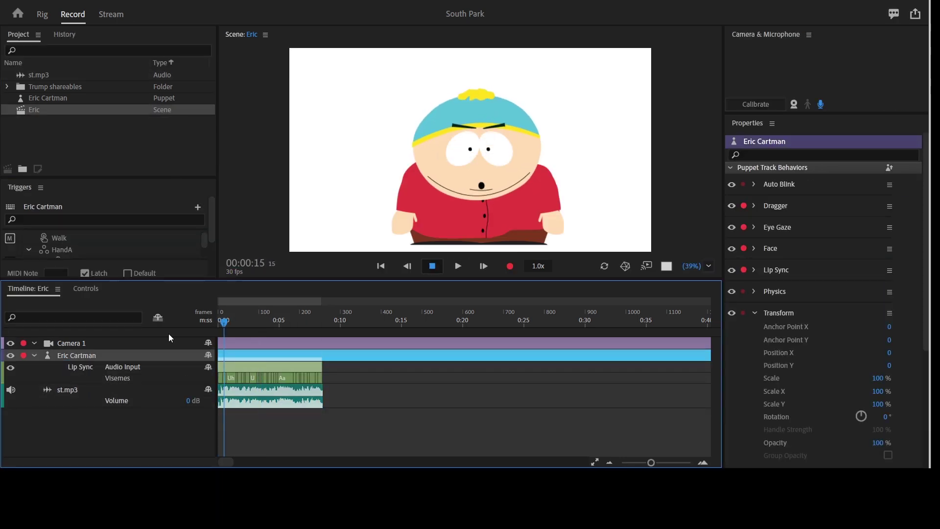
left_click(86, 289)
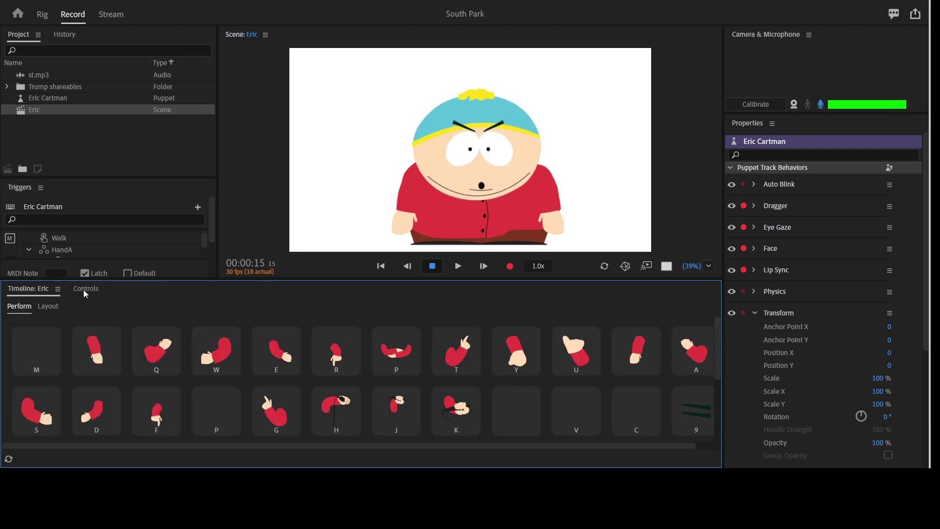
scroll(527, 381, "down", 3)
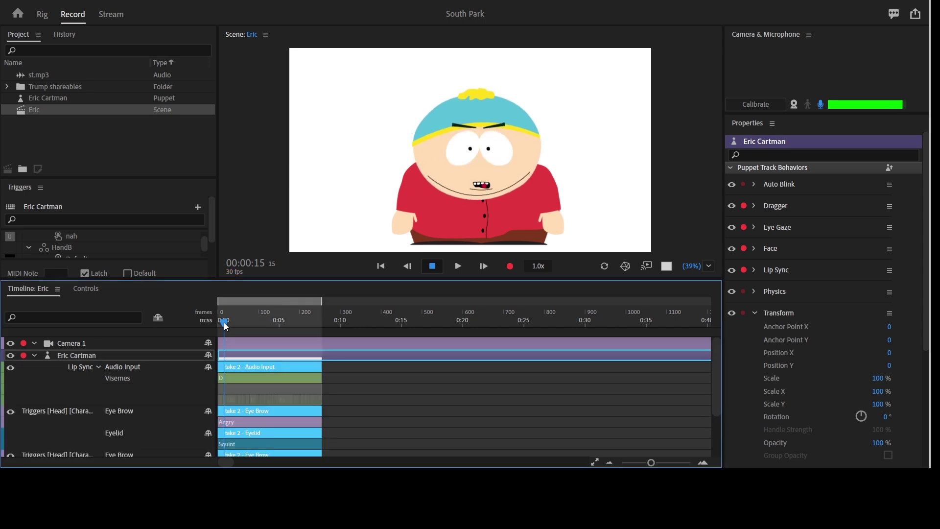
Turn off the microphone input and remove the newly recorded Audio Input take from the puppet's Lip Sync track
left_click_drag(224, 322, 305, 317)
key("space")
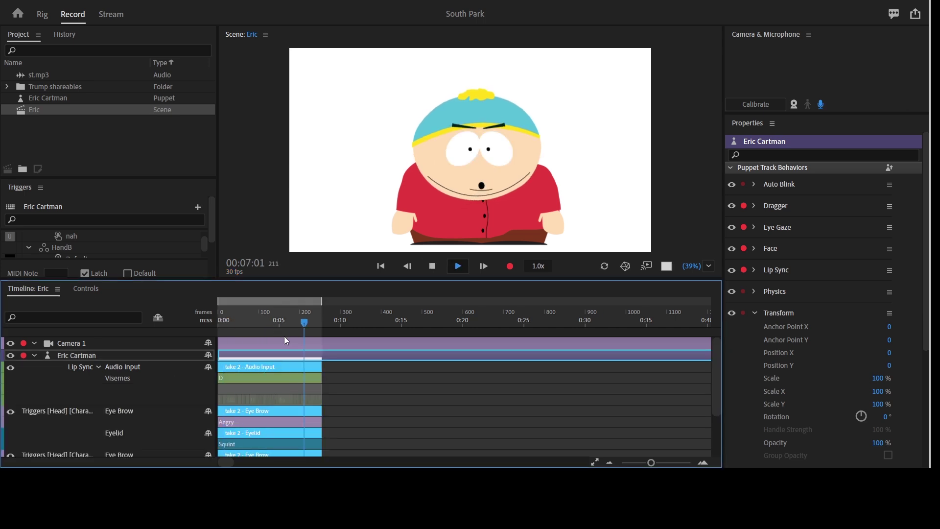
left_click(821, 104)
left_click(246, 380)
left_click(245, 367)
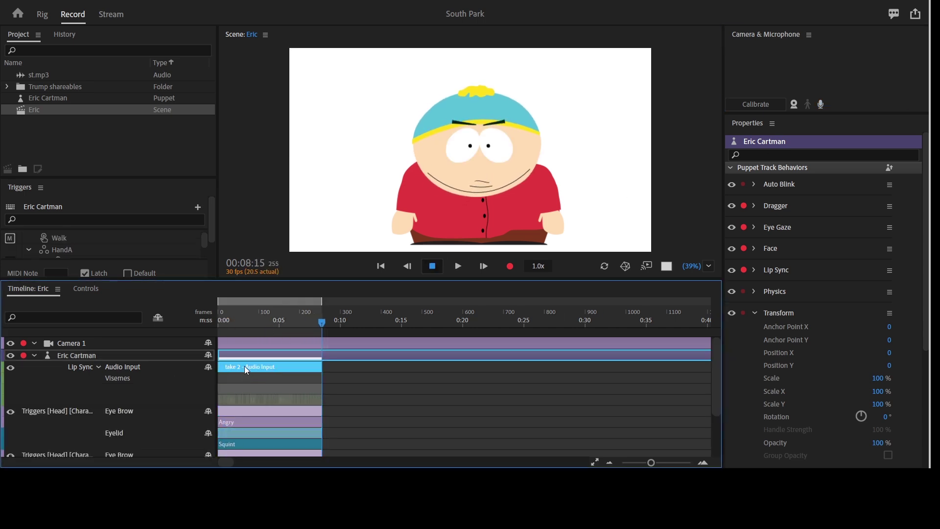
Record a take of HandB's mic trigger across the audio, and enlarge the timeline scale
key("space")
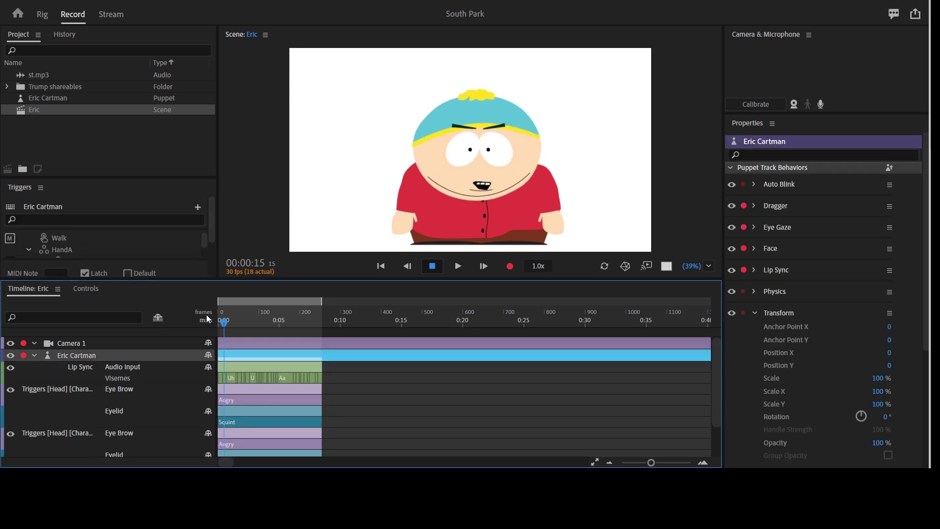
key("space")
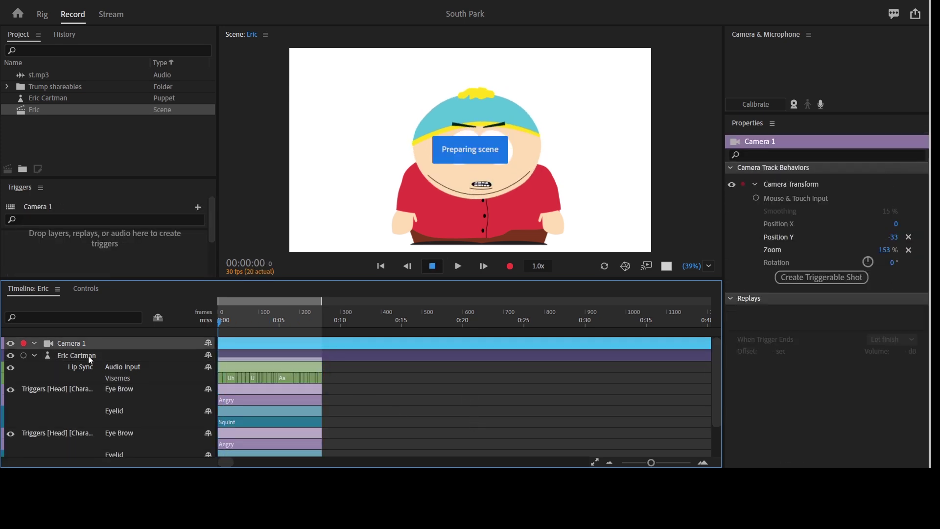
left_click(482, 222)
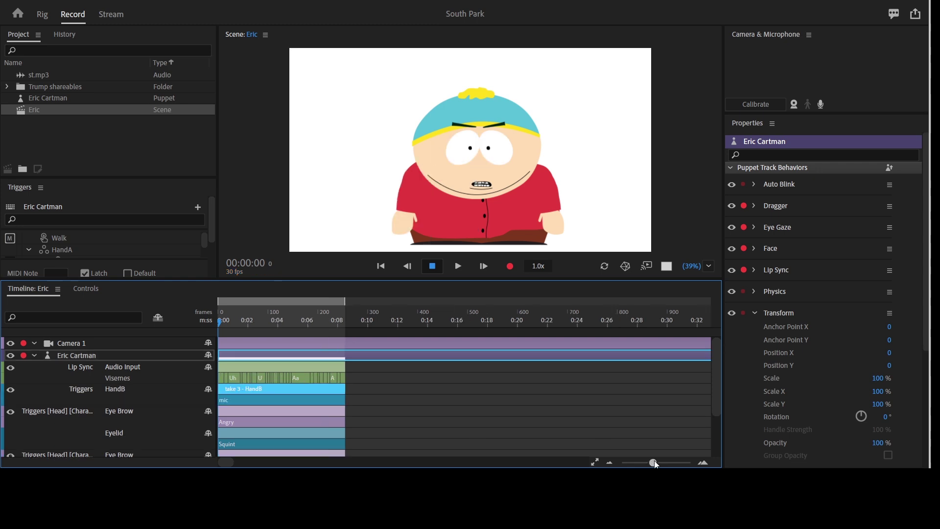
left_click_drag(651, 463, 664, 465)
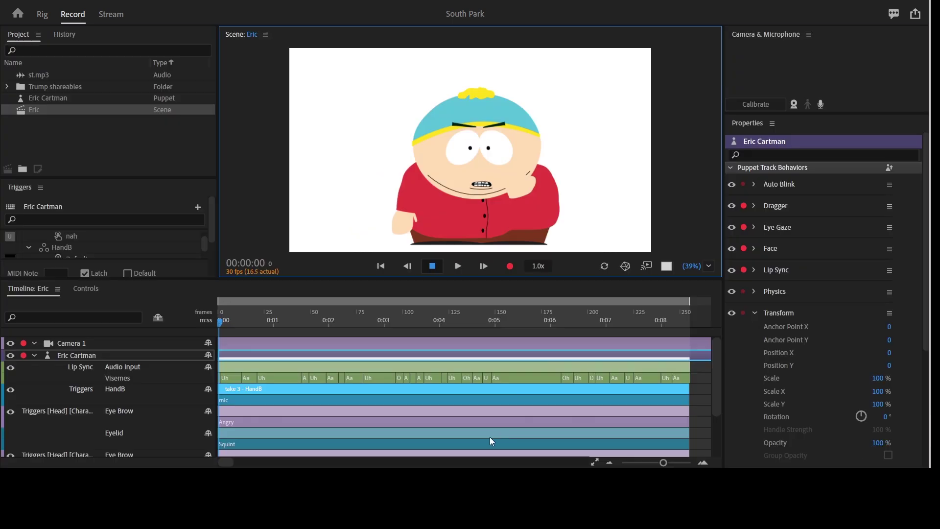
Record a take of the draggable hand with HandA's nah trigger in the enlarged scene, and play it back from the start
key("grave")
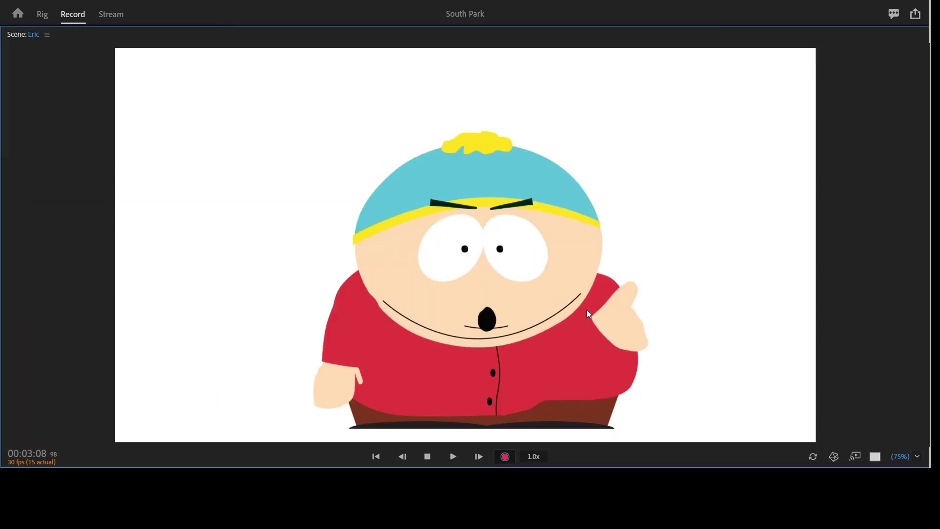
key("space")
key("grave")
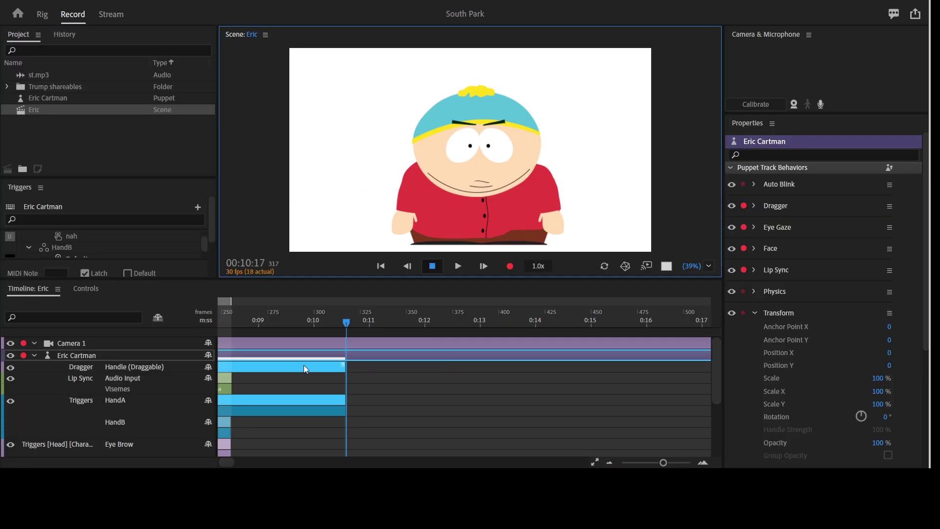
left_click(652, 463)
key("Home")
key("space")
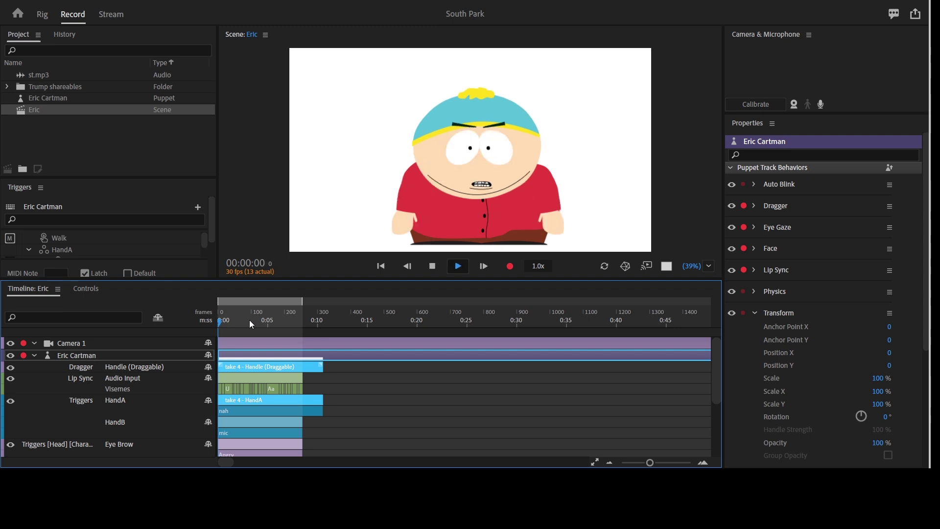
key("space")
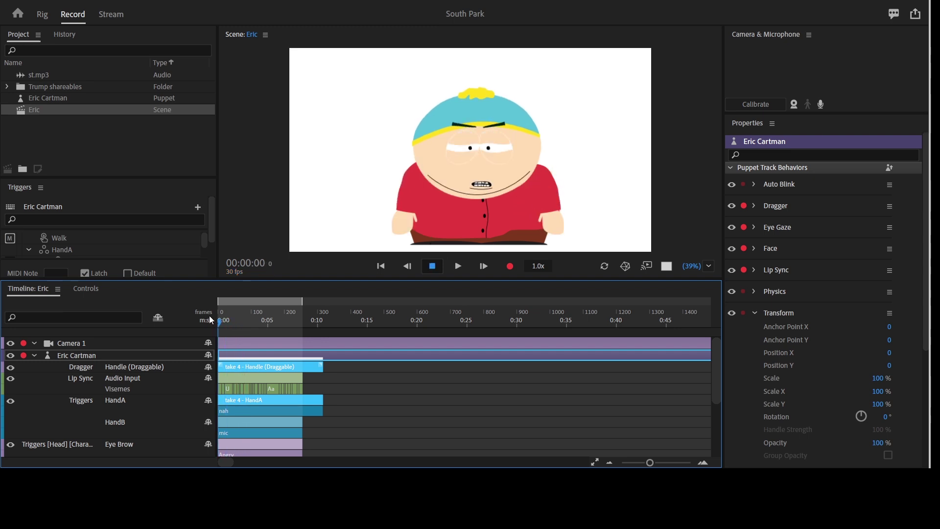
Record a short take from the start with HandA's down trigger and the draggable hand, and return the playhead to frame 0
key("grave")
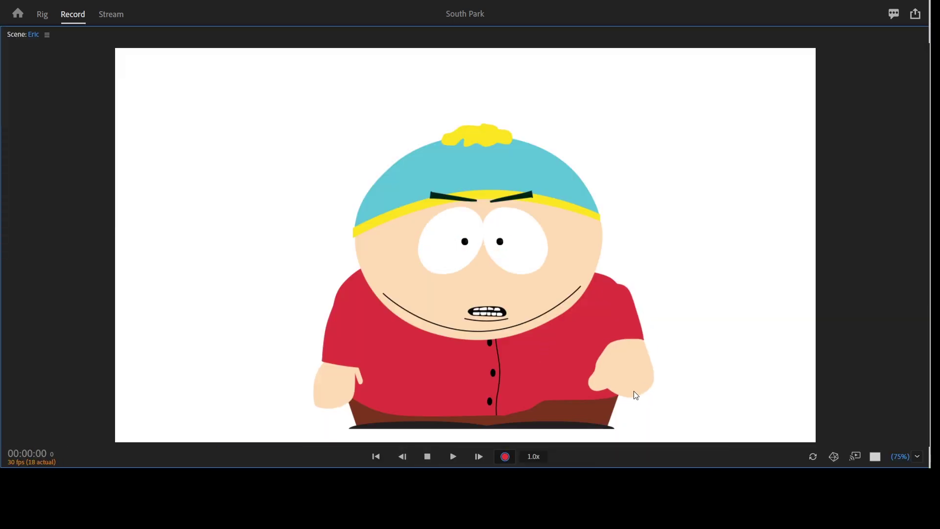
key("space")
key("grave")
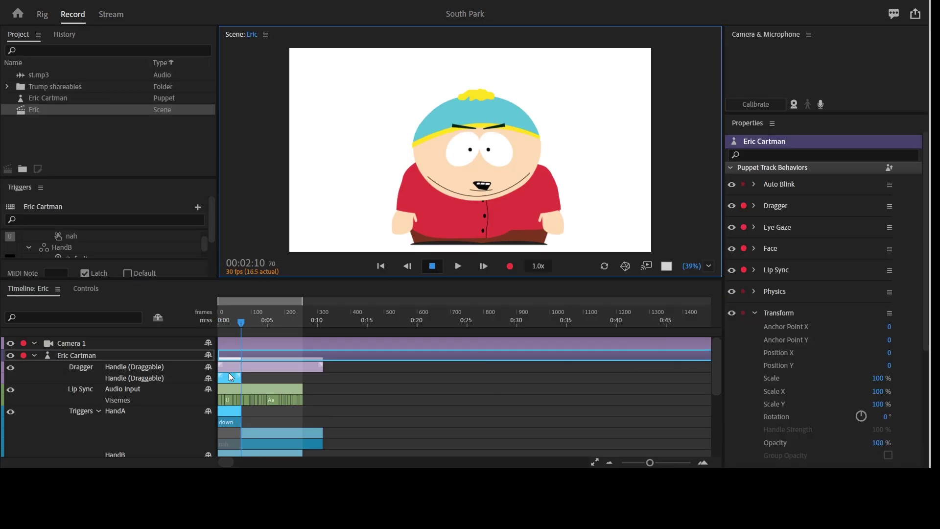
left_click(703, 463)
left_click_drag(240, 324, 218, 322)
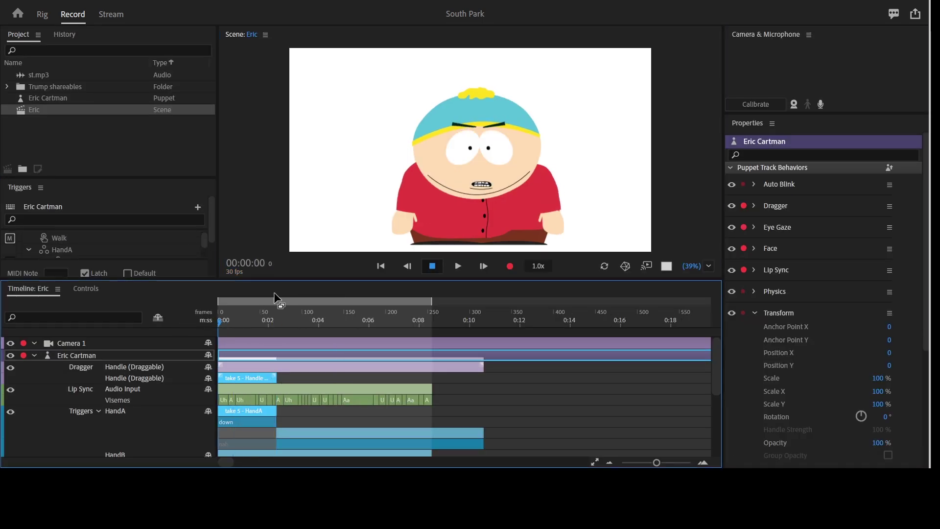
Record a take of the Head handle being moved during the audio in the enlarged scene
left_click(486, 188)
key("grave")
left_click(505, 457)
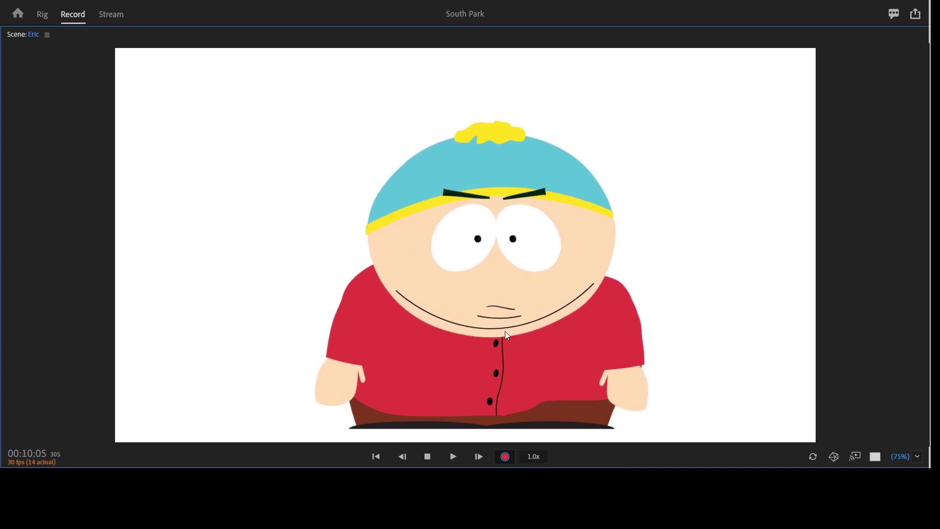
key("space")
key("grave")
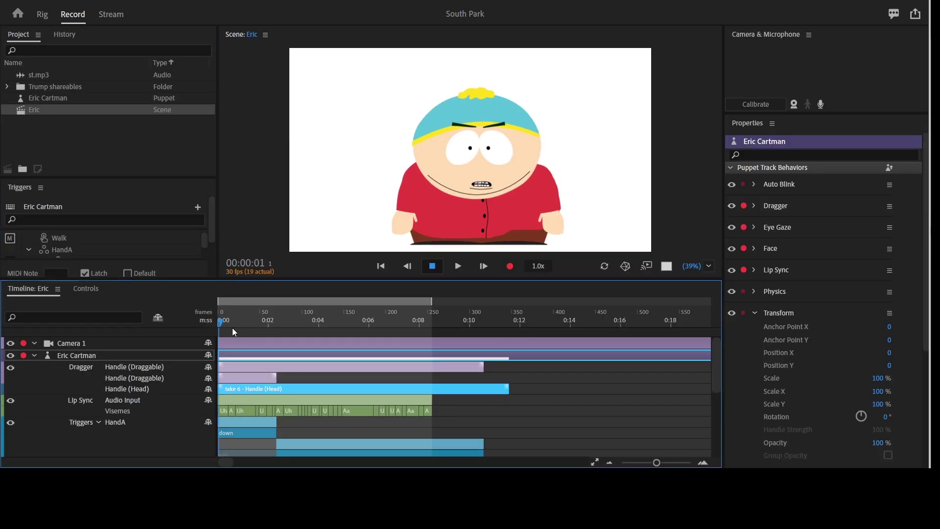
Add a Sad eyebrow trigger take from 0:00:25 to about 2 seconds in the timeline
mouse_move(232, 328)
left_mouse_down()
mouse_move(250, 323)
mouse_move(195, 334)
mouse_move(239, 335)
left_mouse_up()
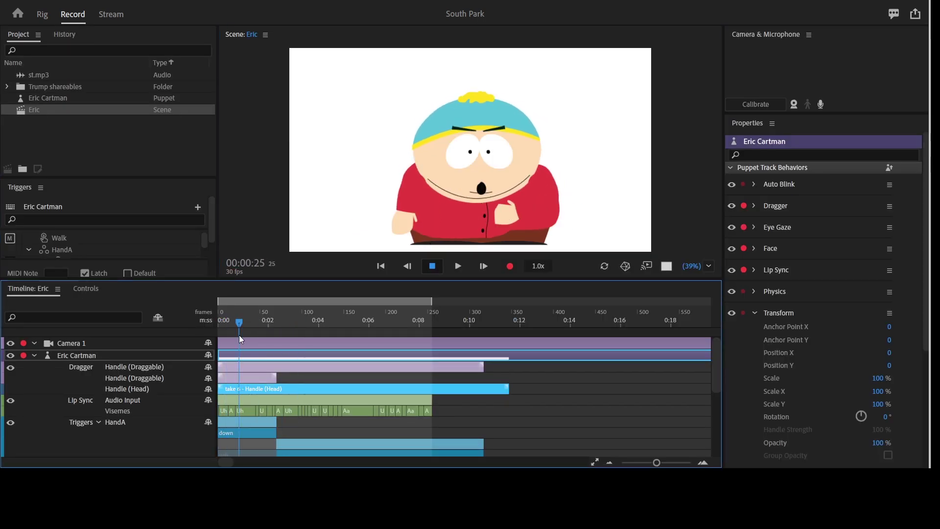
scroll(245, 375, "down", 5)
scroll(444, 380, "up", 3)
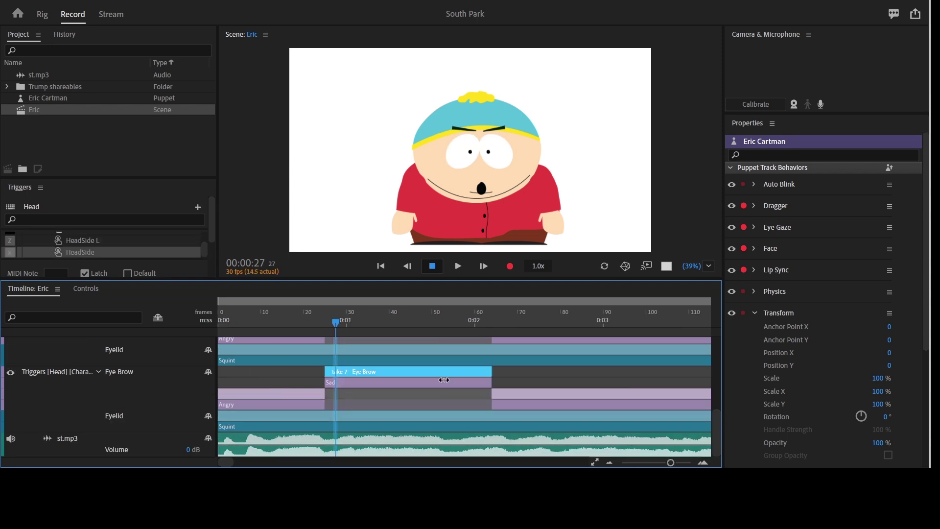
scroll(266, 381, "down", 5)
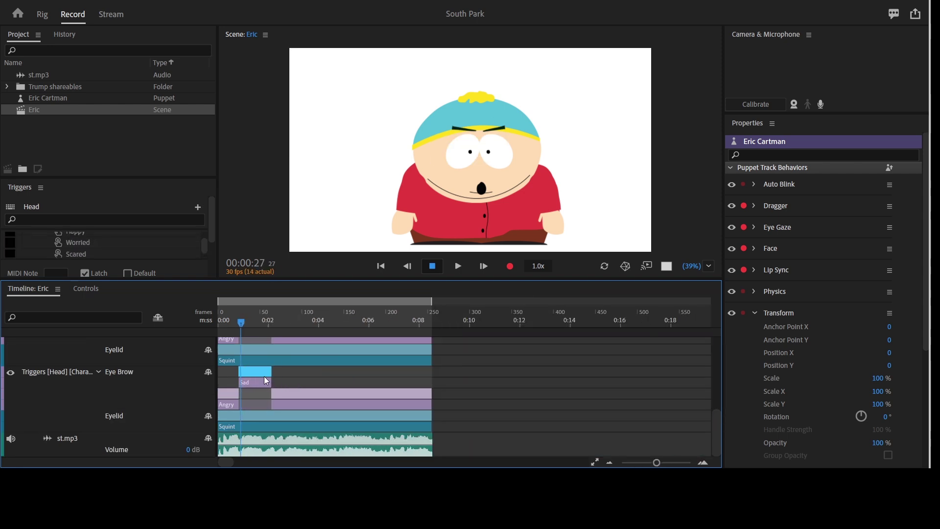
Add a mic1down trigger take for HandB from 0:01:28 to about 6 seconds, and play it back
left_click(252, 318)
left_click(361, 319)
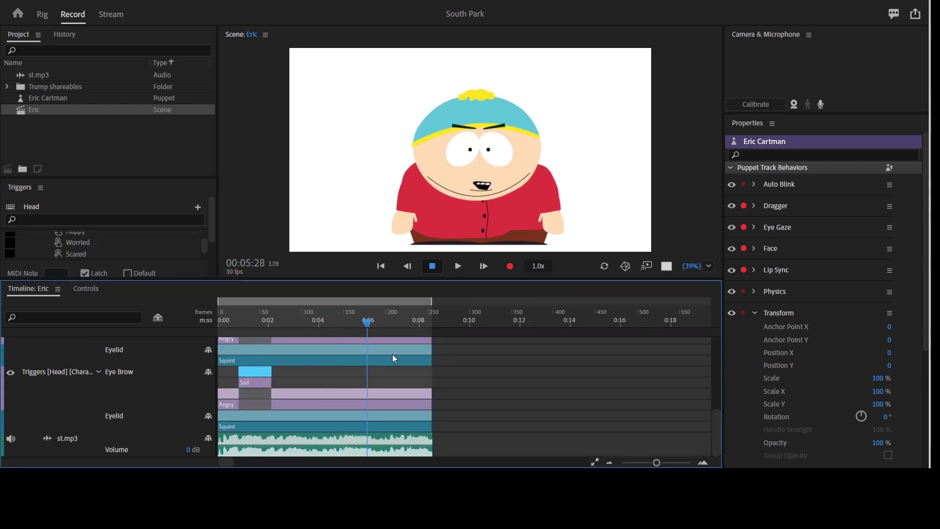
left_click(233, 319)
left_click(252, 321)
left_click_drag(252, 319, 265, 322)
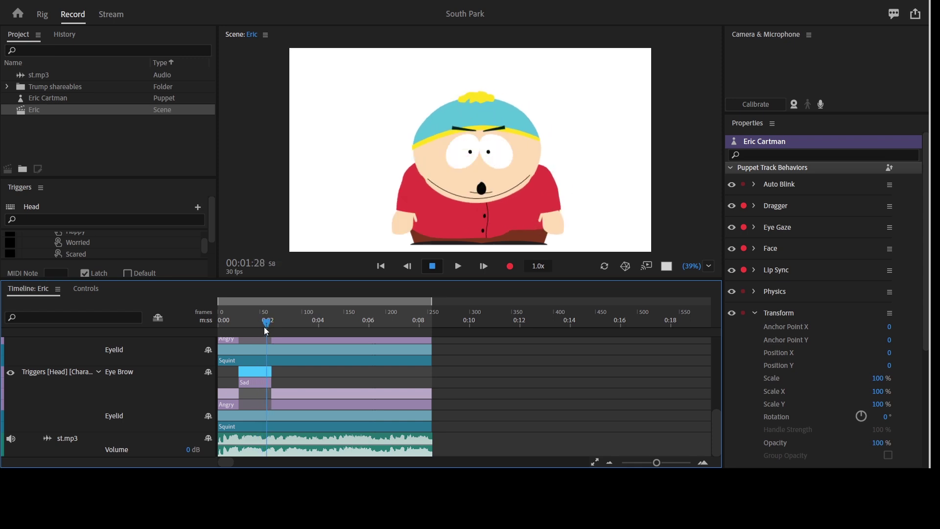
key("m")
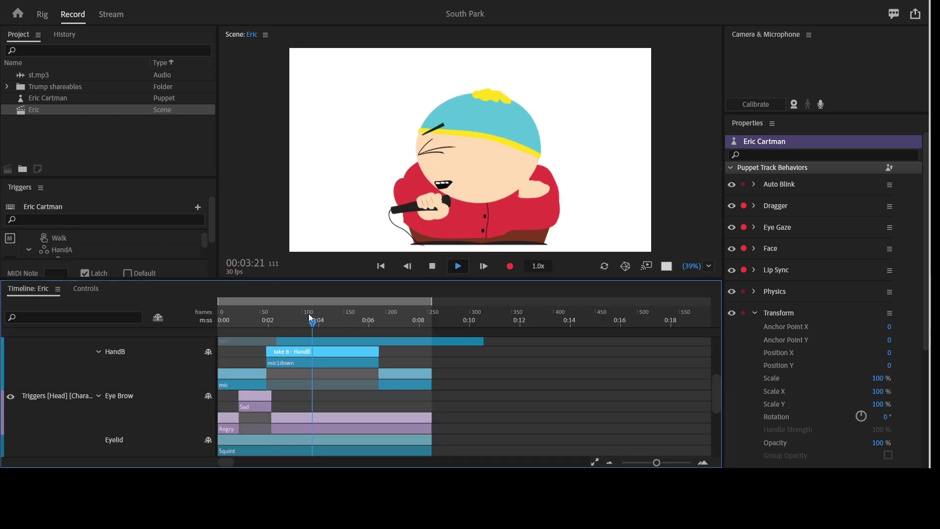
key("space")
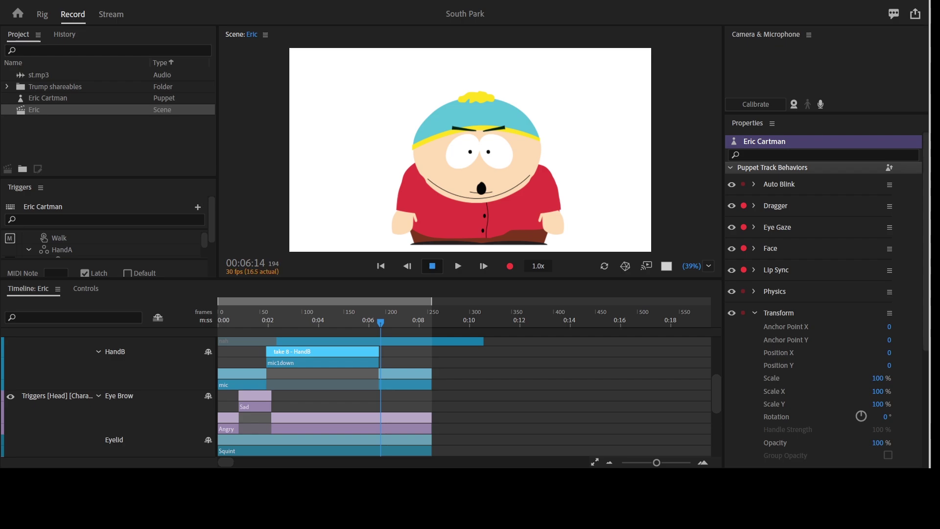